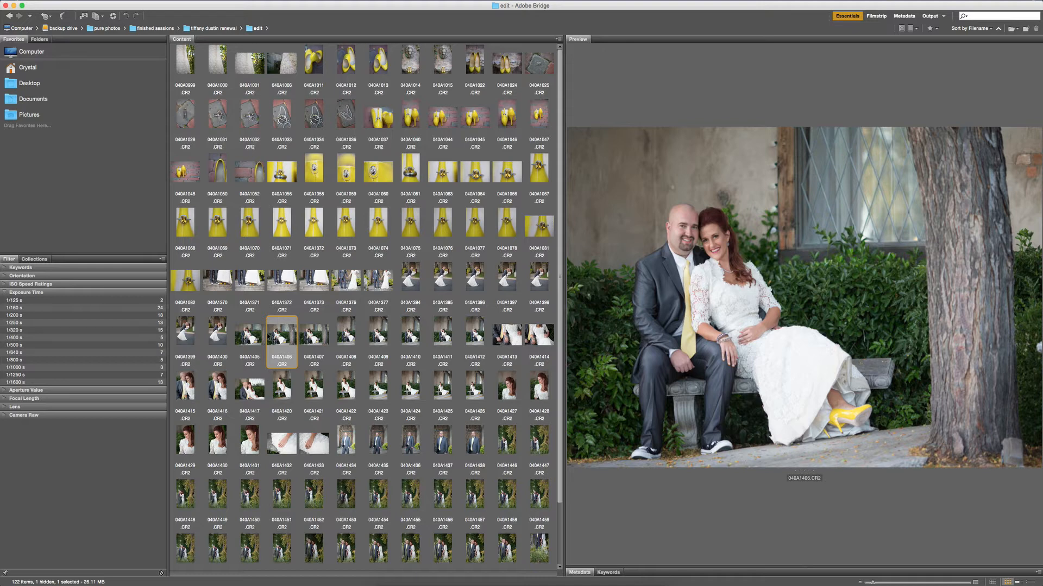
Compare the bench portraits 040A1405 and 040A1406, and open the series 040A1405 to 040A1412 together in Camera Raw.
{"action": "left_click", "coordinate": [257, 337]}
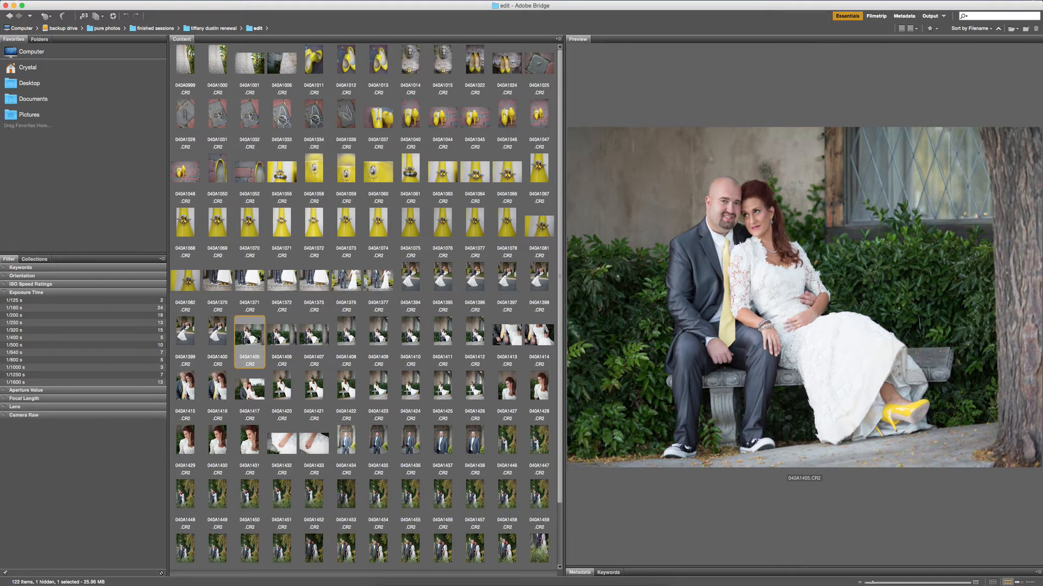
{"action": "scroll", "coordinate": [247, 341], "scroll_direction": "down", "scroll_amount": 3}
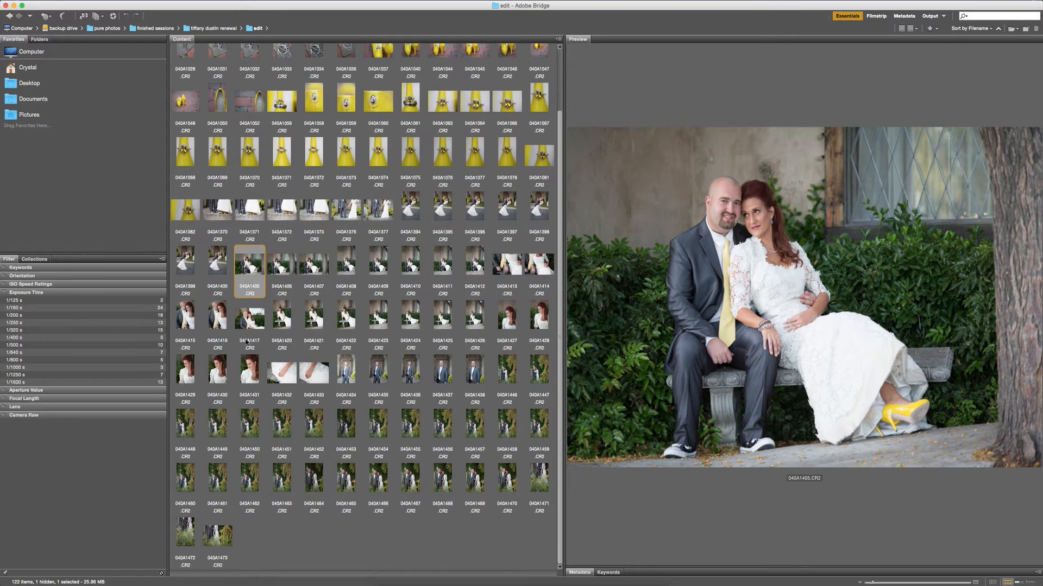
{"action": "left_click", "coordinate": [282, 262]}
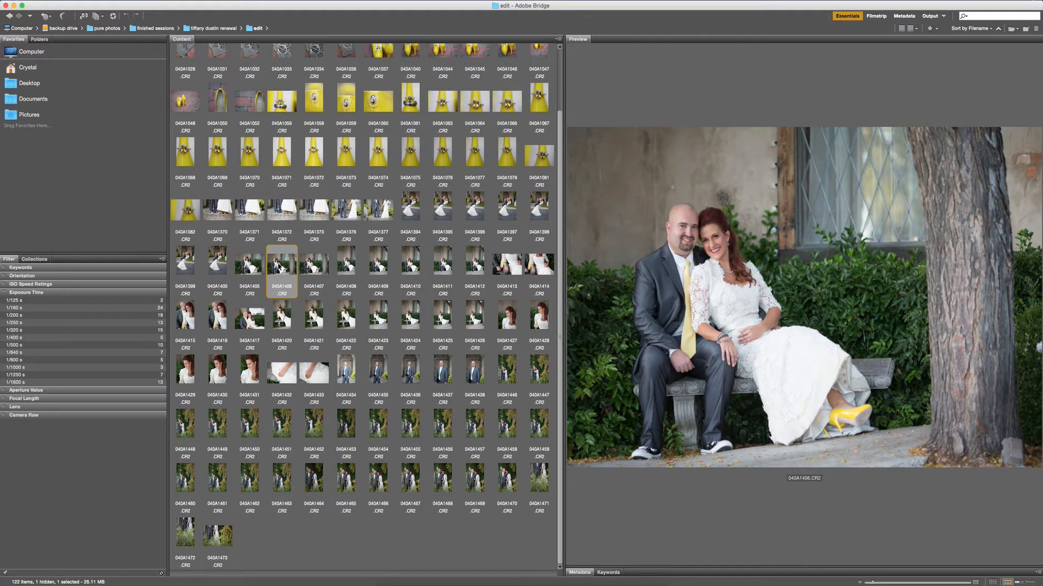
{"action": "left_click", "coordinate": [251, 266]}
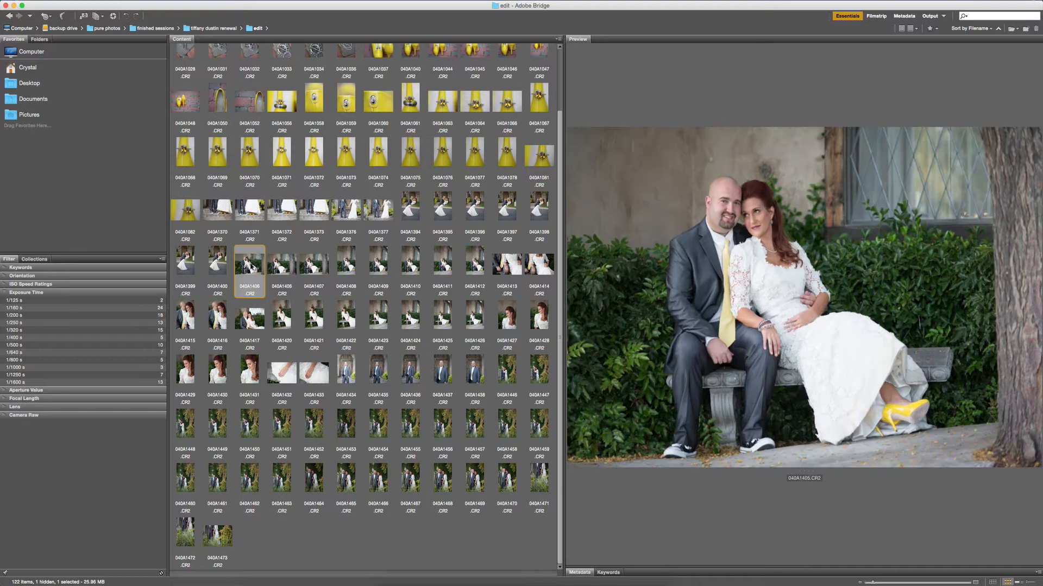
{"action": "scroll", "coordinate": [251, 266], "scroll_direction": "up", "scroll_amount": 3}
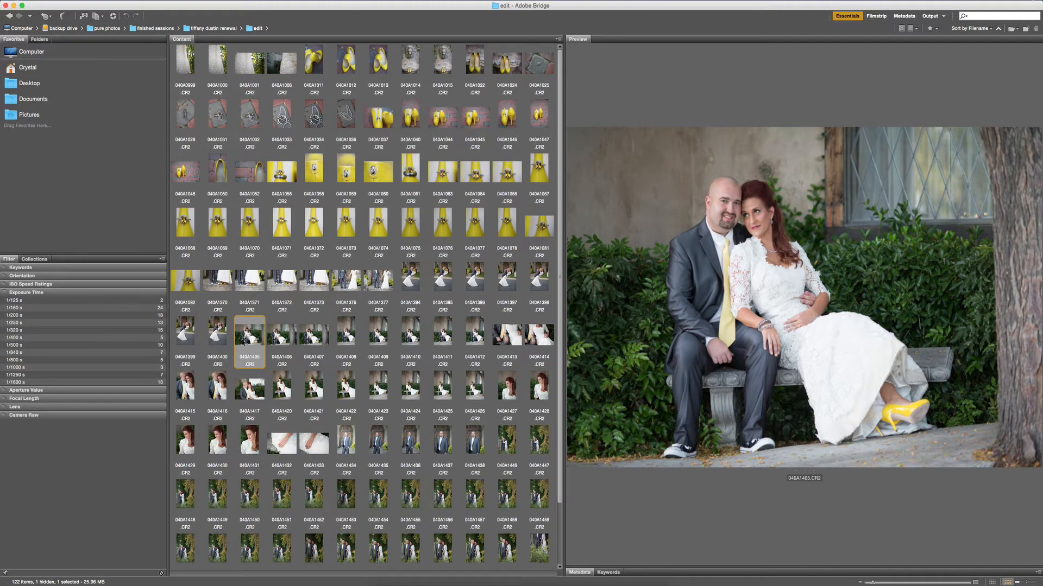
{"action": "left_click", "coordinate": [472, 334], "text": "shift"}
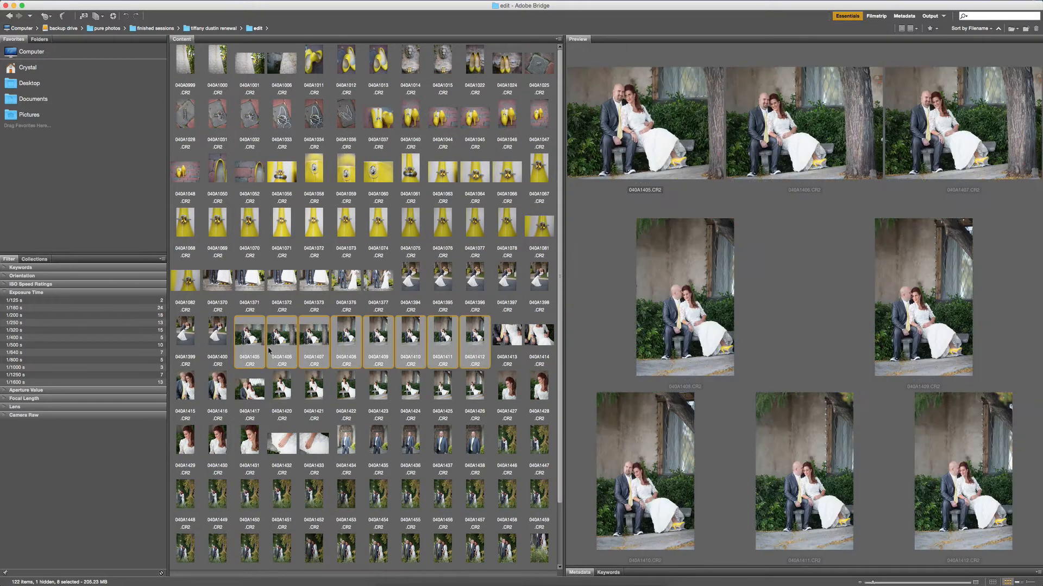
{"action": "left_click", "coordinate": [243, 335]}
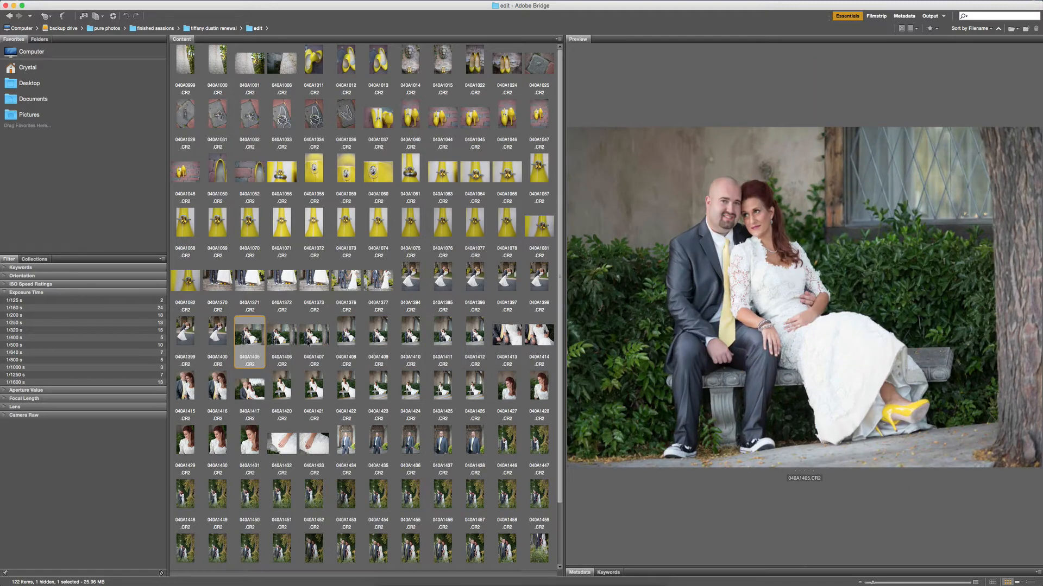
{"action": "left_click", "coordinate": [467, 338], "text": "shift"}
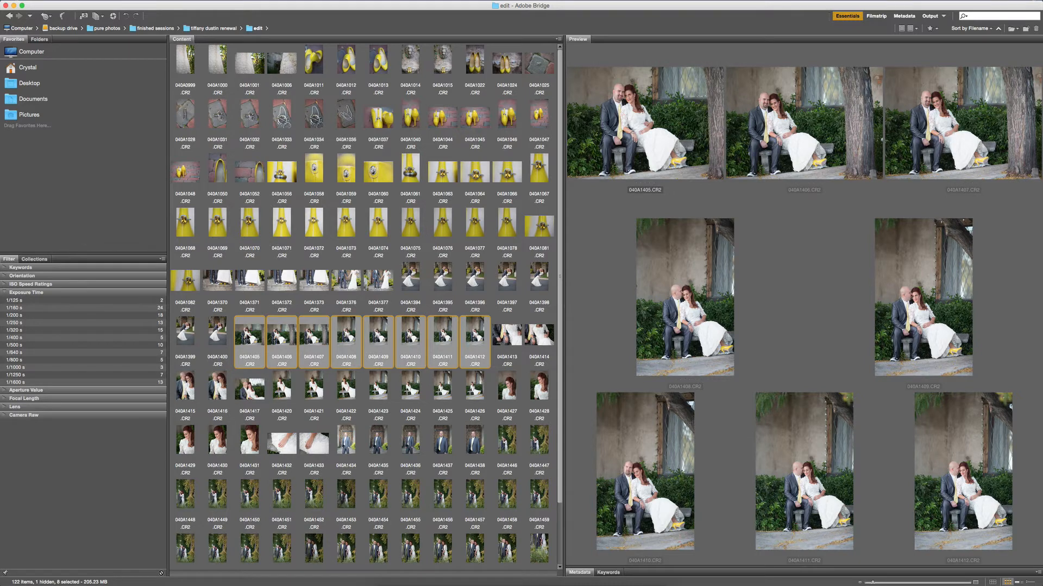
{"action": "double_click", "coordinate": [249, 334]}
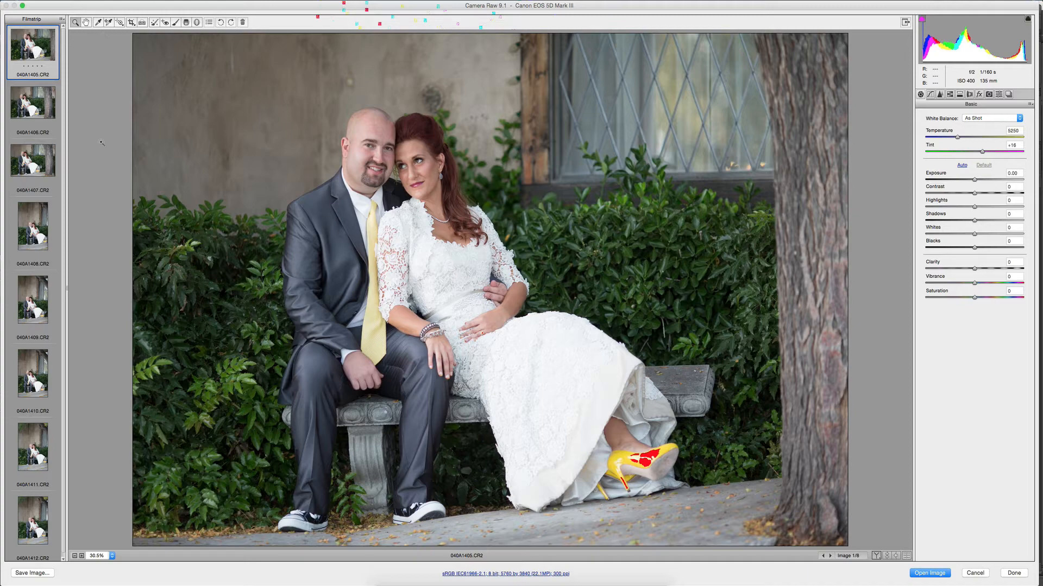
Straighten photo 040A1405 along the stone bench seat and tighten its crop to about 5405 by 3603 pixels.
{"action": "left_click", "coordinate": [141, 24]}
{"action": "left_click_drag", "start_coordinate": [345, 405], "coordinate": [698, 389]}
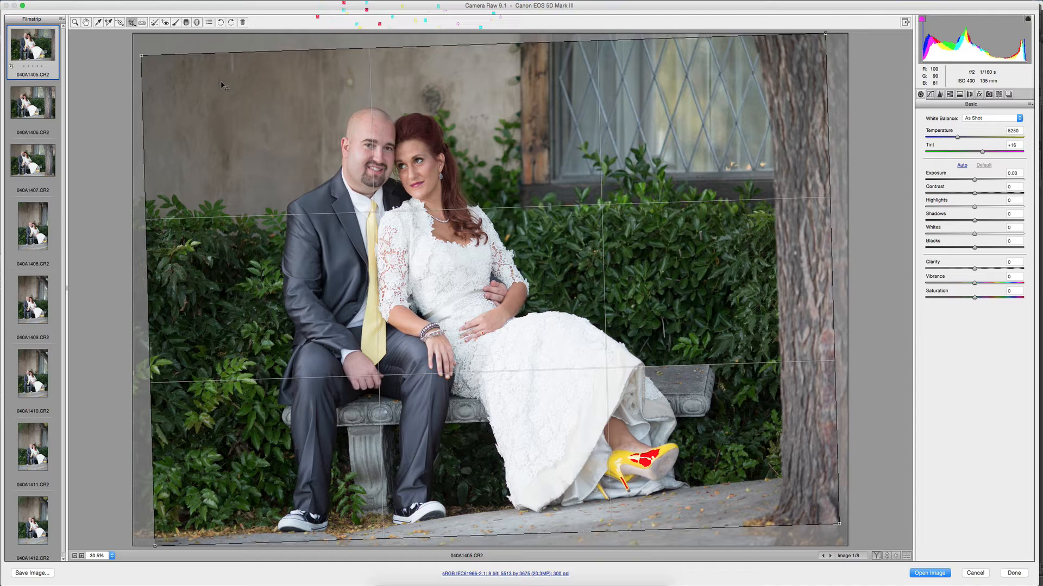
{"action": "key", "text": "z"}
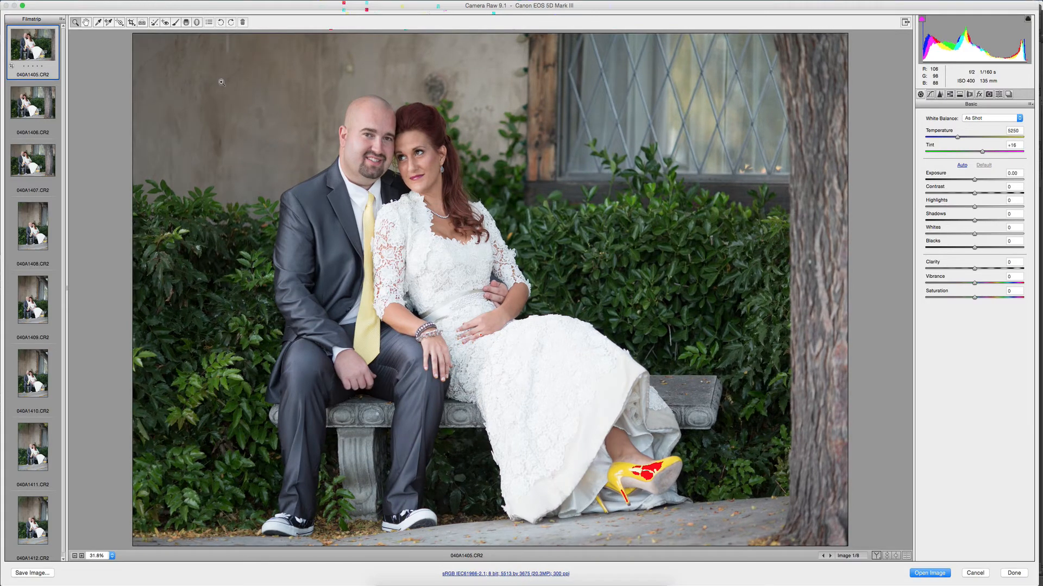
{"action": "left_click", "coordinate": [130, 23]}
{"action": "left_click_drag", "start_coordinate": [140, 39], "coordinate": [138, 46]}
{"action": "key", "text": "Return"}
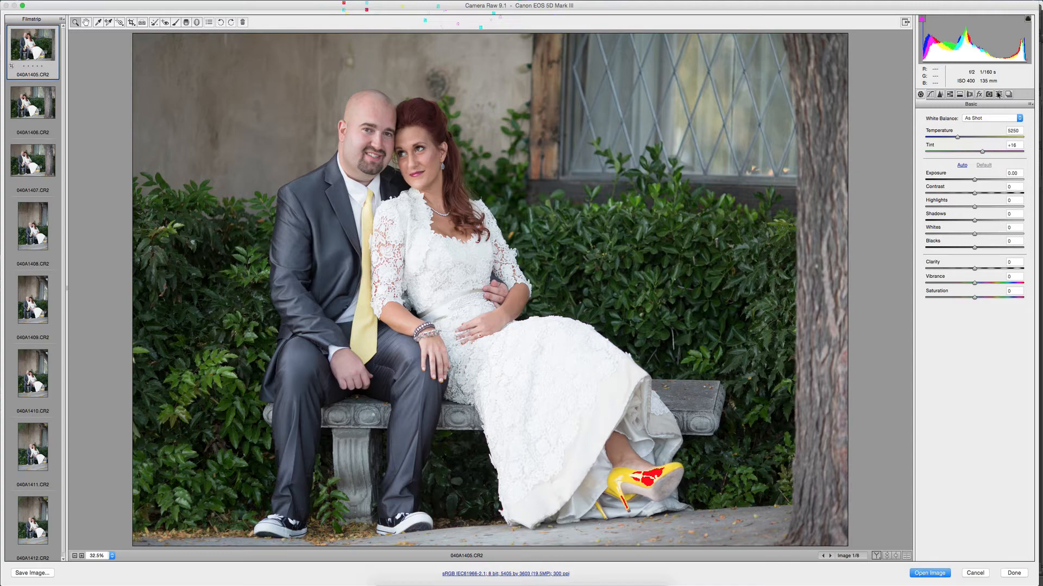
Apply the Basic Warm Workflow 2 preset and set exposure to +0.40, highlights to -39, blacks to -11 and clarity to -16.
{"action": "left_click", "coordinate": [999, 95]}
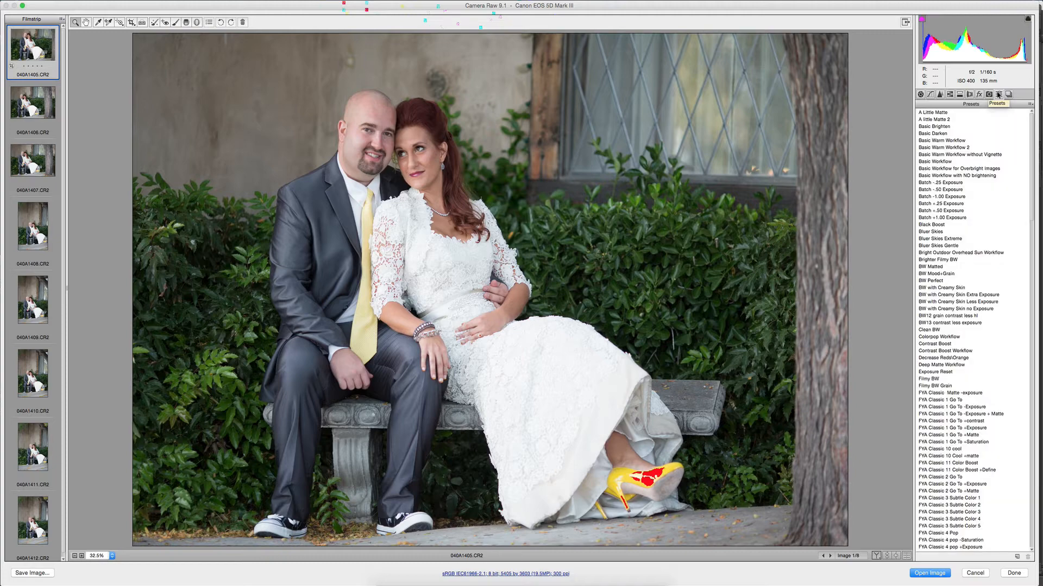
{"action": "left_click", "coordinate": [935, 148]}
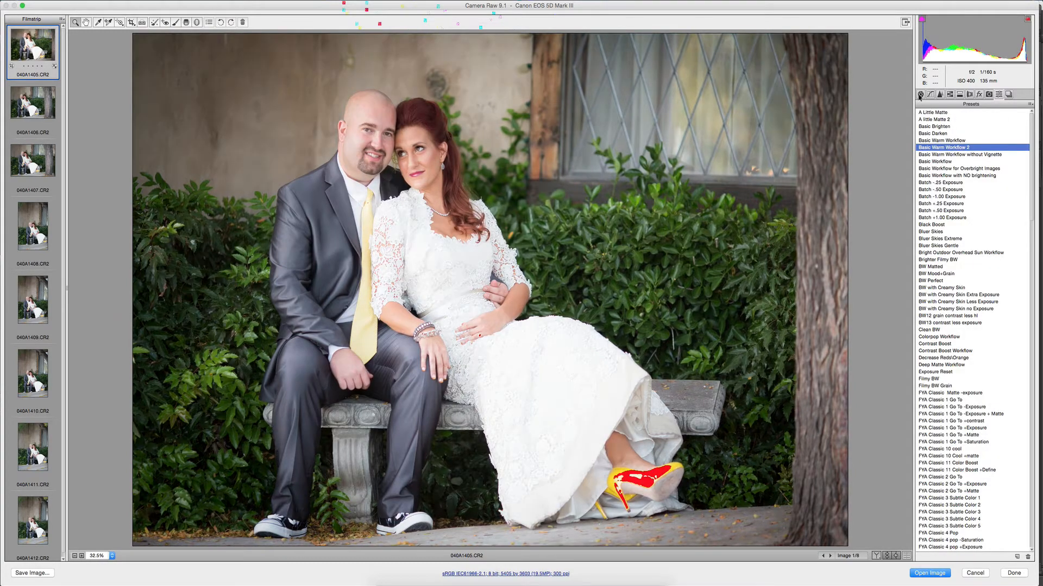
{"action": "left_click", "coordinate": [920, 95]}
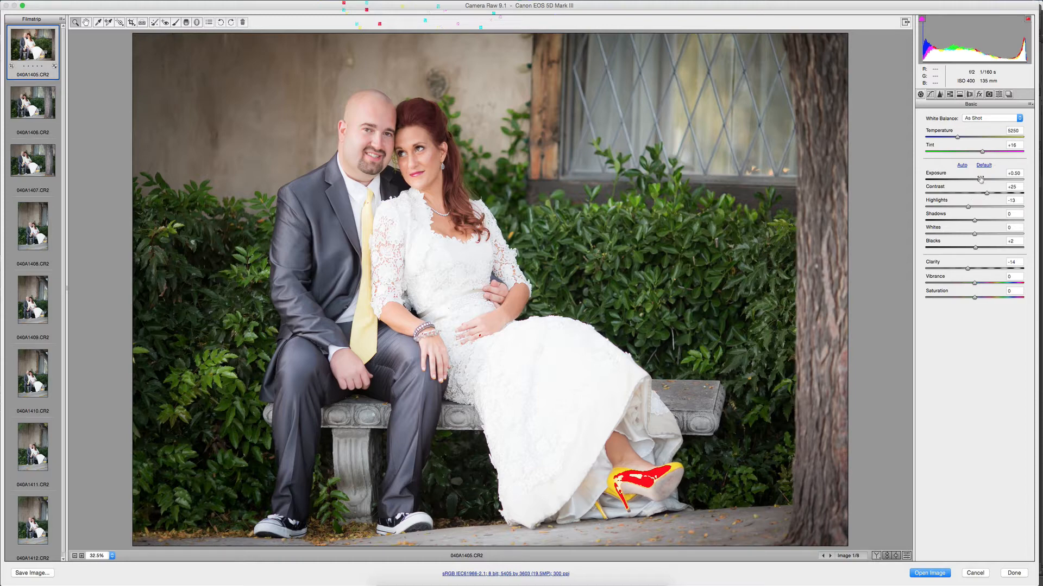
{"action": "left_click_drag", "start_coordinate": [979, 179], "coordinate": [955, 207]}
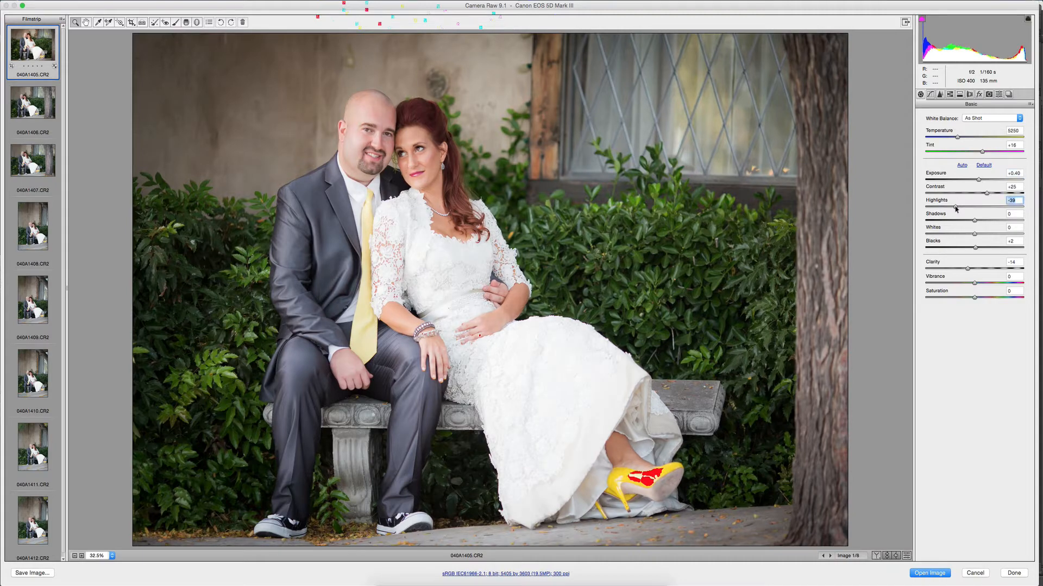
{"action": "left_click_drag", "start_coordinate": [972, 247], "coordinate": [969, 247]}
{"action": "left_click_drag", "start_coordinate": [967, 268], "coordinate": [966, 268]}
{"action": "left_click", "coordinate": [967, 269]}
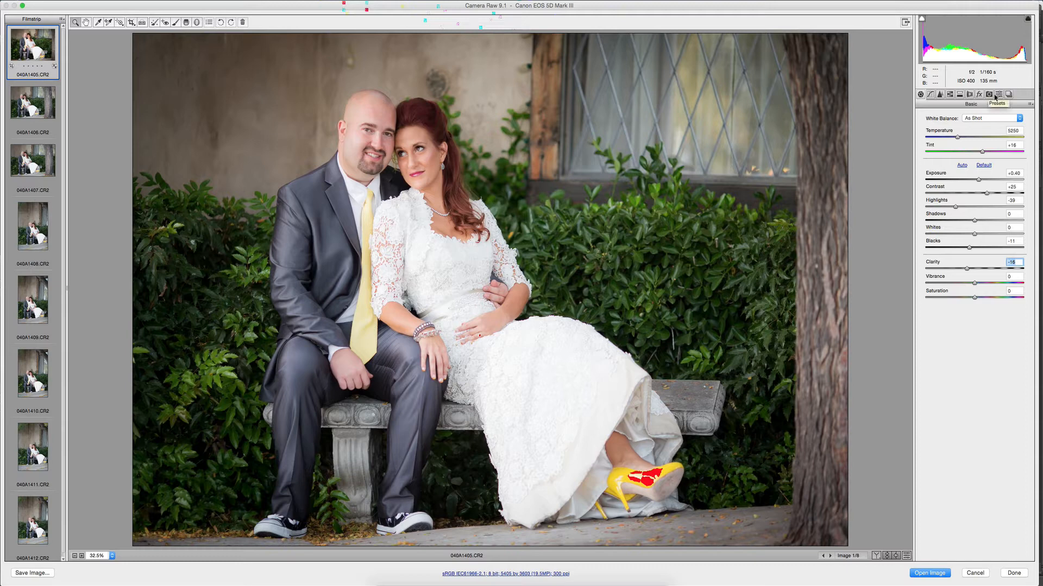
Slightly reduce the saturation of the oranges and raise their luminance to about +8.
{"action": "left_click", "coordinate": [950, 96]}
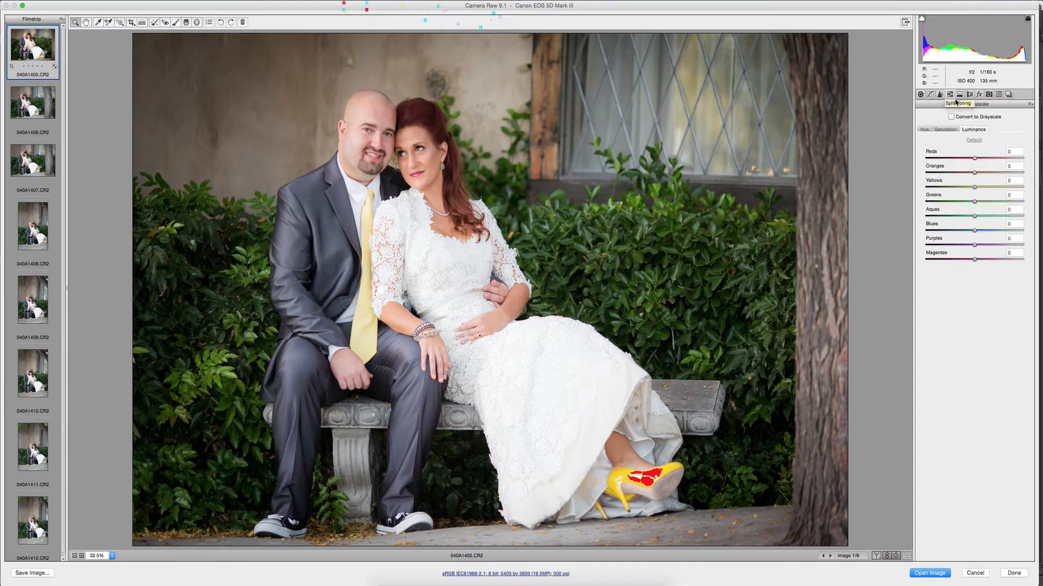
{"action": "left_click", "coordinate": [946, 130]}
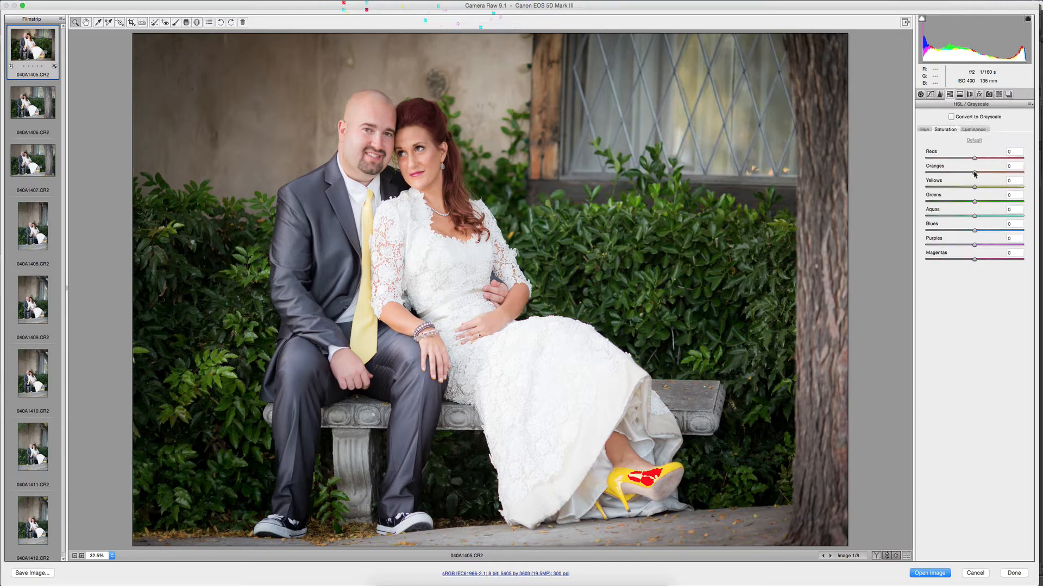
{"action": "left_click_drag", "start_coordinate": [974, 173], "coordinate": [940, 173]}
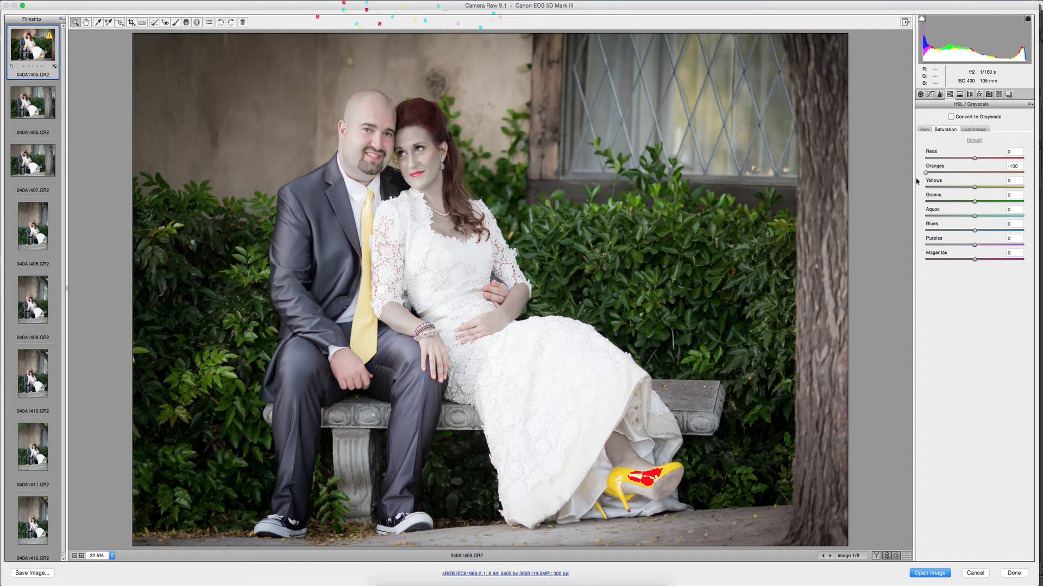
{"action": "left_click_drag", "start_coordinate": [918, 181], "coordinate": [968, 175]}
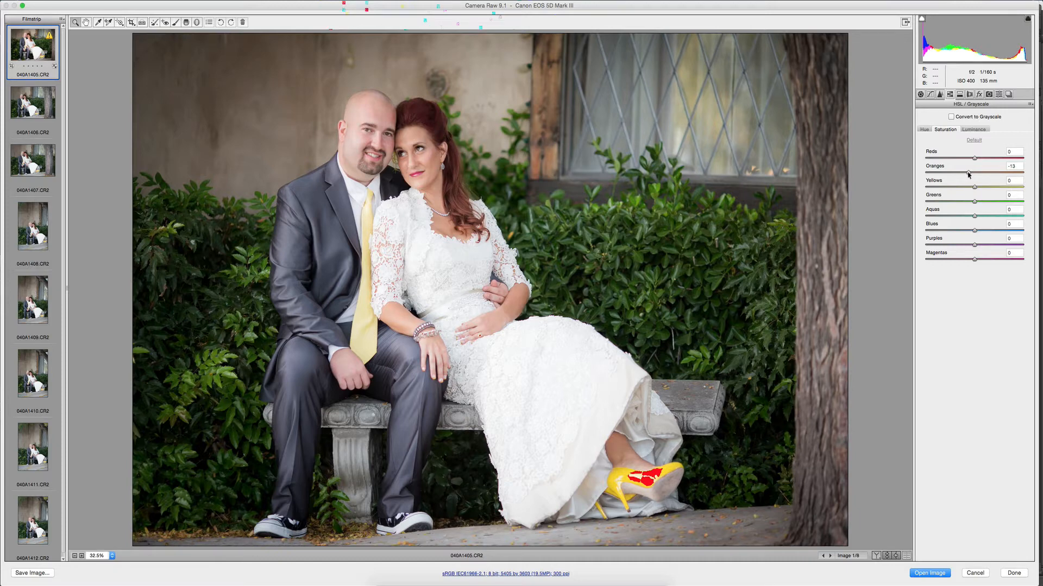
{"action": "left_click_drag", "start_coordinate": [969, 174], "coordinate": [968, 173]}
{"action": "left_click", "coordinate": [972, 131]}
{"action": "left_click_drag", "start_coordinate": [986, 174], "coordinate": [979, 174]}
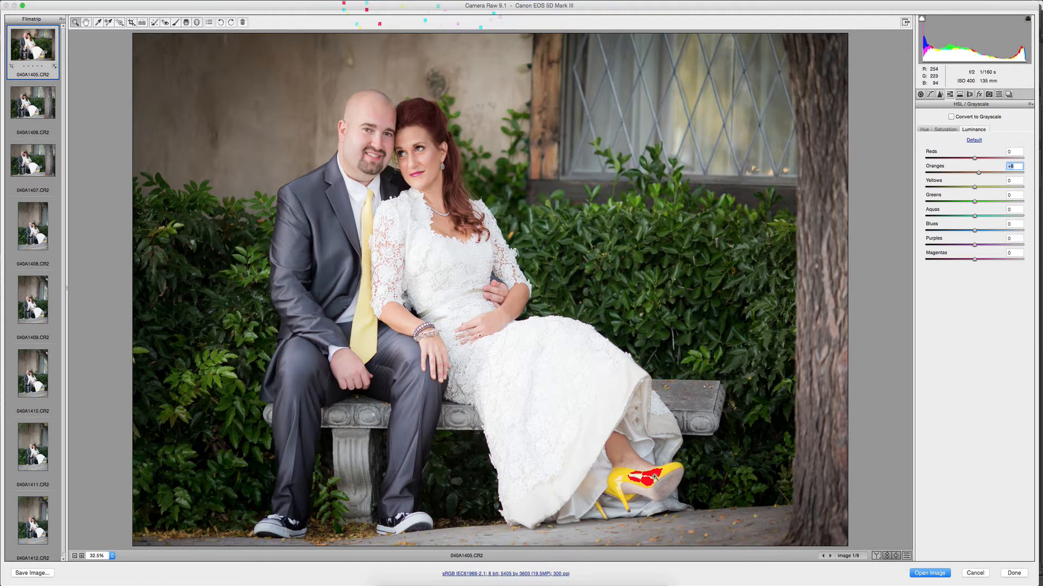
Check the clipped areas with the highlight clipping warning and brush highlights of -41 over the bride's dress and yellow shoe.
{"action": "left_click", "coordinate": [1027, 19]}
{"action": "left_click", "coordinate": [1028, 20]}
{"action": "left_click", "coordinate": [1028, 20]}
{"action": "left_click", "coordinate": [1028, 19]}
{"action": "left_click", "coordinate": [175, 23]}
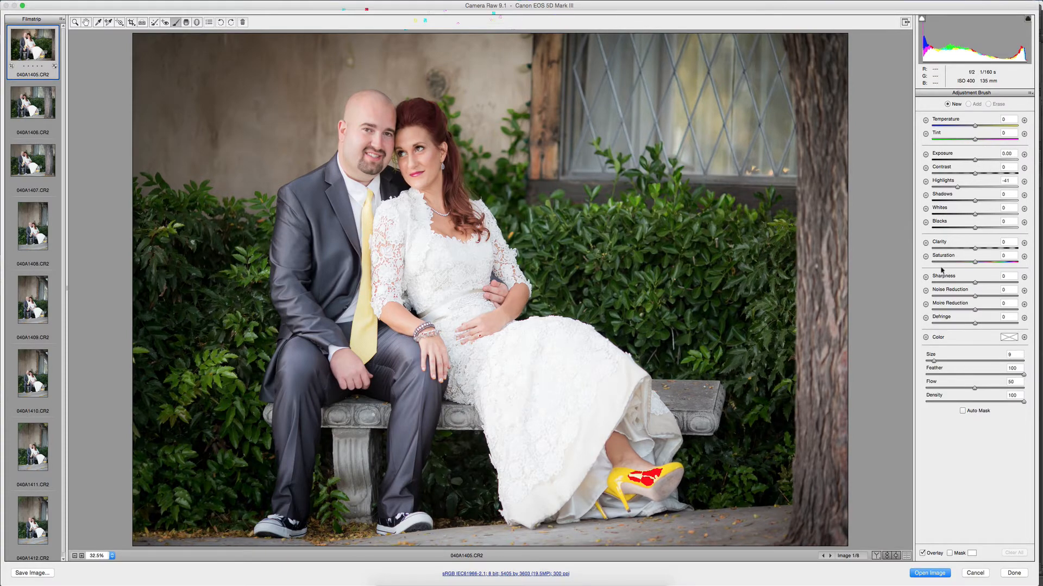
{"action": "mouse_move", "coordinate": [498, 442]}
{"action": "left_mouse_down"}
{"action": "mouse_move", "coordinate": [543, 421]}
{"action": "mouse_move", "coordinate": [510, 389]}
{"action": "mouse_move", "coordinate": [548, 499]}
{"action": "mouse_move", "coordinate": [569, 456]}
{"action": "mouse_move", "coordinate": [567, 366]}
{"action": "mouse_move", "coordinate": [628, 437]}
{"action": "mouse_move", "coordinate": [630, 426]}
{"action": "mouse_move", "coordinate": [641, 480]}
{"action": "mouse_move", "coordinate": [624, 400]}
{"action": "mouse_move", "coordinate": [646, 434]}
{"action": "mouse_move", "coordinate": [558, 373]}
{"action": "mouse_move", "coordinate": [521, 393]}
{"action": "mouse_move", "coordinate": [537, 480]}
{"action": "mouse_move", "coordinate": [606, 481]}
{"action": "mouse_move", "coordinate": [561, 370]}
{"action": "mouse_move", "coordinate": [625, 426]}
{"action": "mouse_move", "coordinate": [617, 449]}
{"action": "mouse_move", "coordinate": [536, 399]}
{"action": "mouse_move", "coordinate": [547, 491]}
{"action": "mouse_move", "coordinate": [625, 483]}
{"action": "left_mouse_up"}
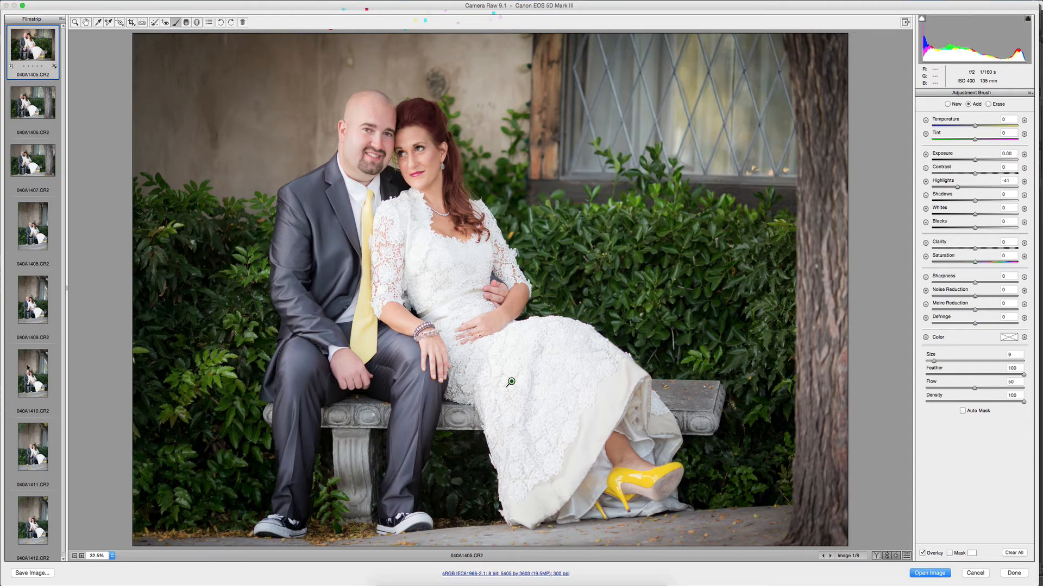
Select all eight photos and synchronize the settings of 040A1405 to them, including the crop but not the local adjustments.
{"action": "scroll", "coordinate": [32, 271], "scroll_direction": "down", "scroll_amount": 1}
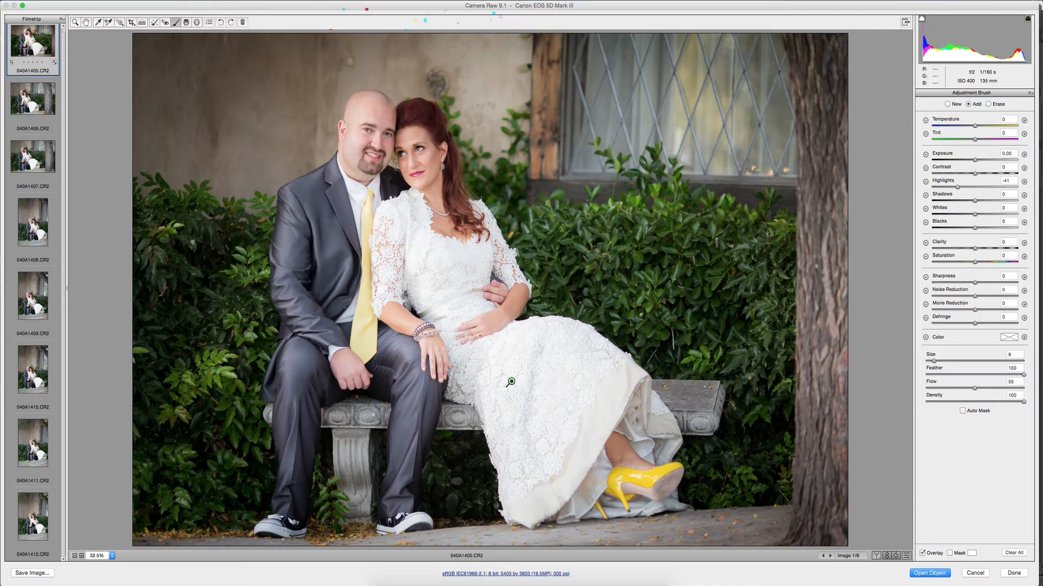
{"action": "key", "text": "super+a"}
{"action": "right_click", "coordinate": [35, 523]}
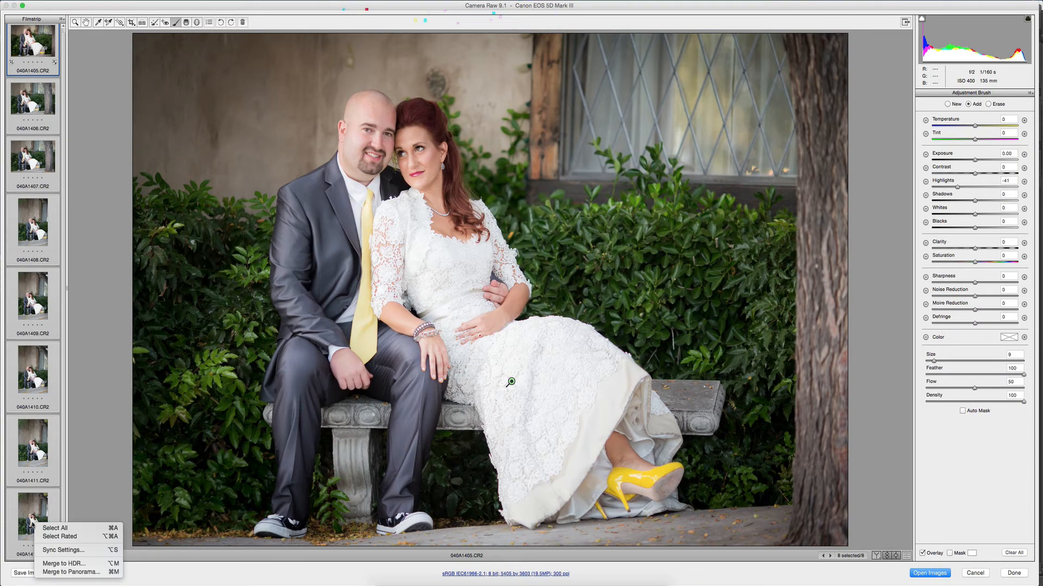
{"action": "left_click", "coordinate": [65, 551]}
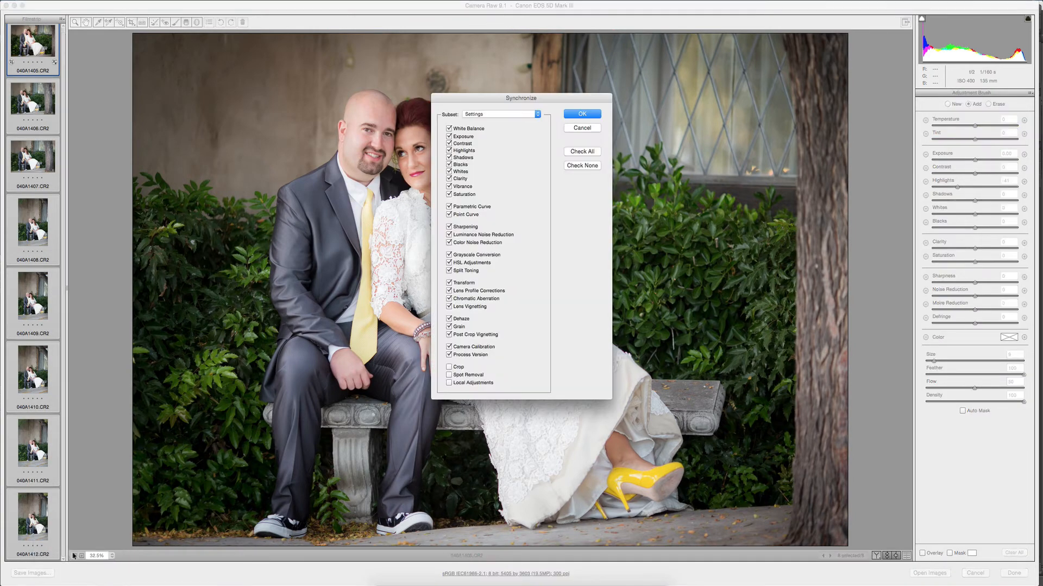
{"action": "left_click", "coordinate": [449, 367]}
{"action": "left_click", "coordinate": [451, 367]}
{"action": "left_click", "coordinate": [451, 367]}
{"action": "left_click", "coordinate": [581, 114]}
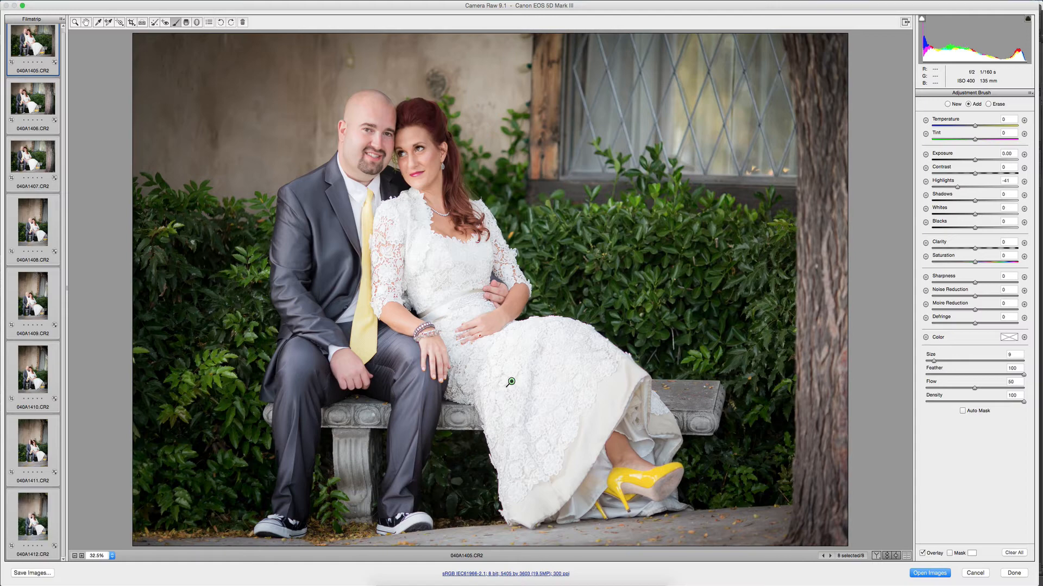
Review the synchronized edits on the vertical bench photos from 040A1408 to 040A1411 and return to 040A1405.
{"action": "left_click", "coordinate": [36, 221]}
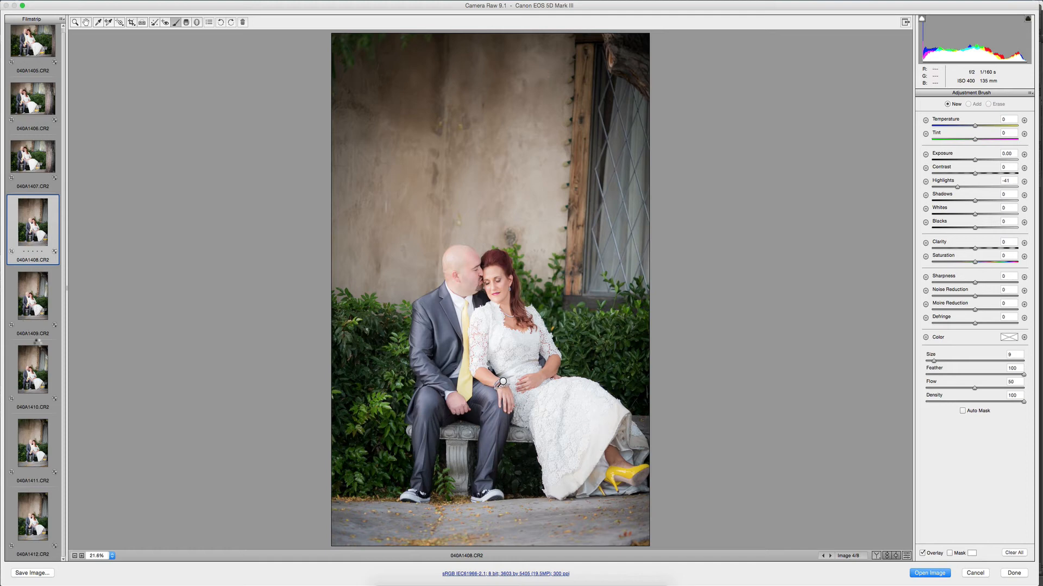
{"action": "left_click", "coordinate": [36, 334]}
{"action": "key", "text": "Down"}
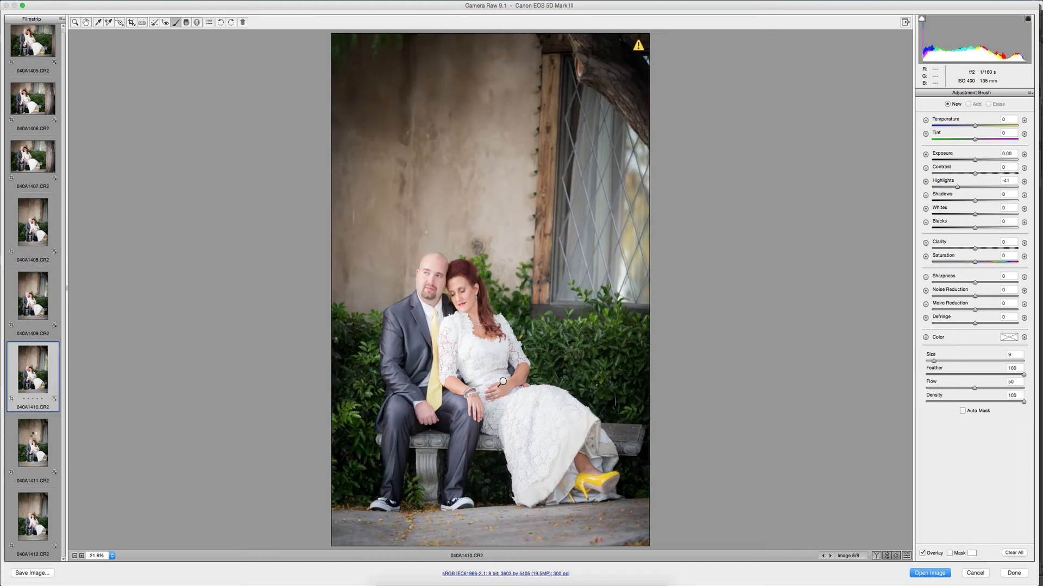
{"action": "key", "text": "Down"}
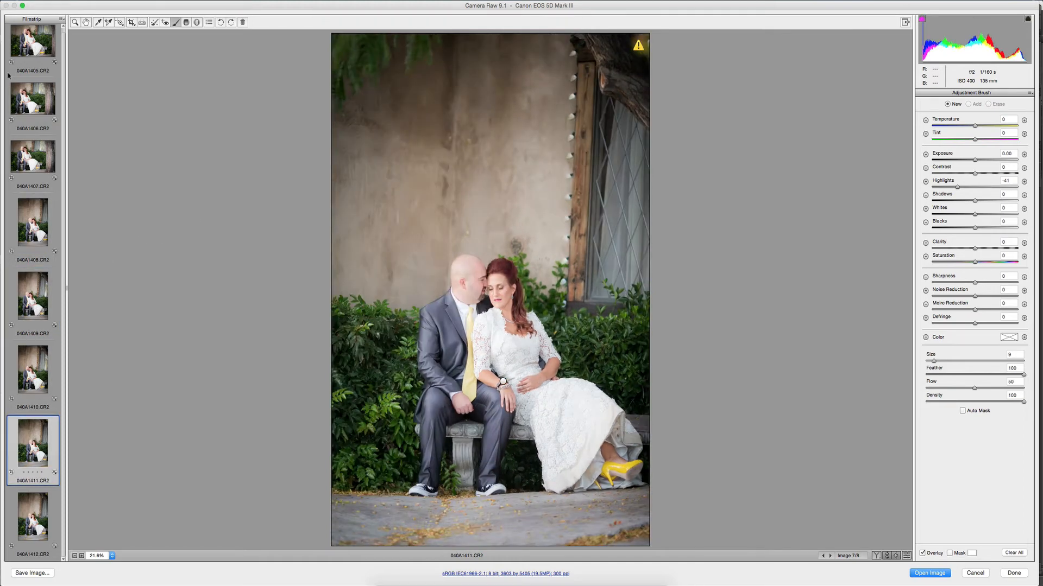
{"action": "scroll", "coordinate": [30, 50], "scroll_direction": "up", "scroll_amount": 1}
{"action": "left_click", "coordinate": [29, 42]}
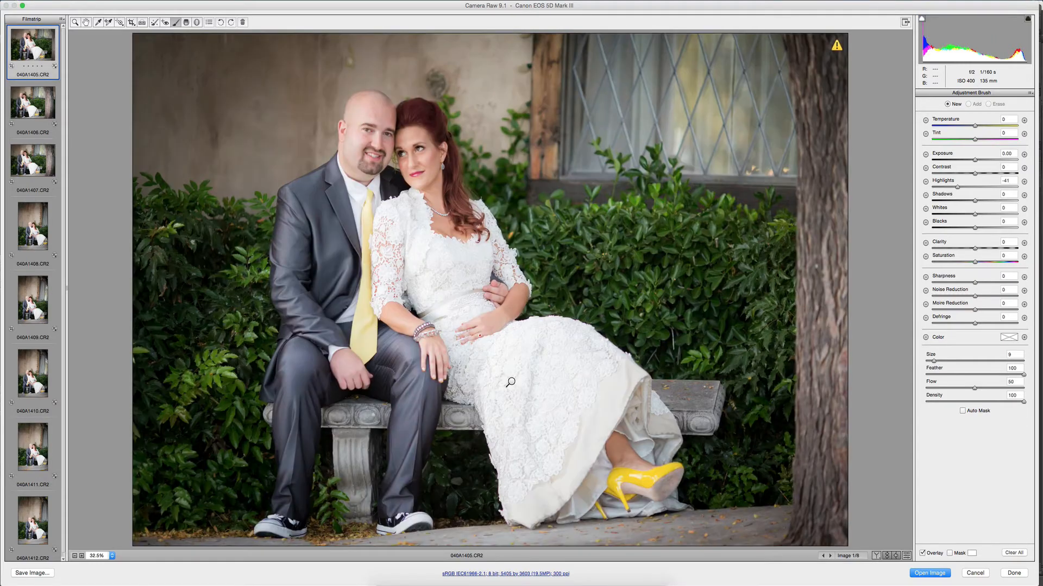
Brush the -41 highlights adjustment over the bride's dress in photo 040A1406.
{"action": "key", "text": "Down"}
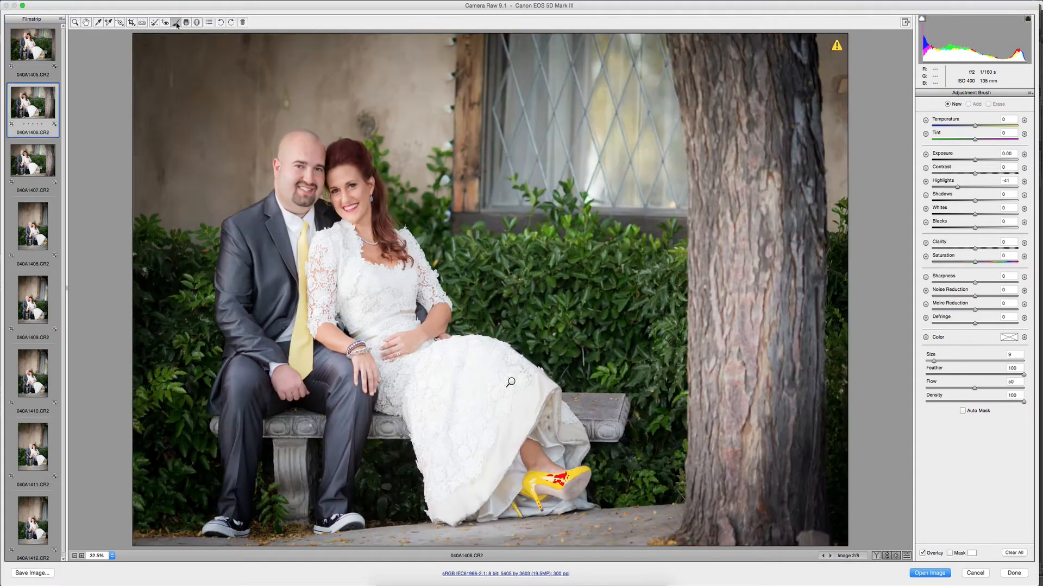
{"action": "mouse_move", "coordinate": [512, 384]}
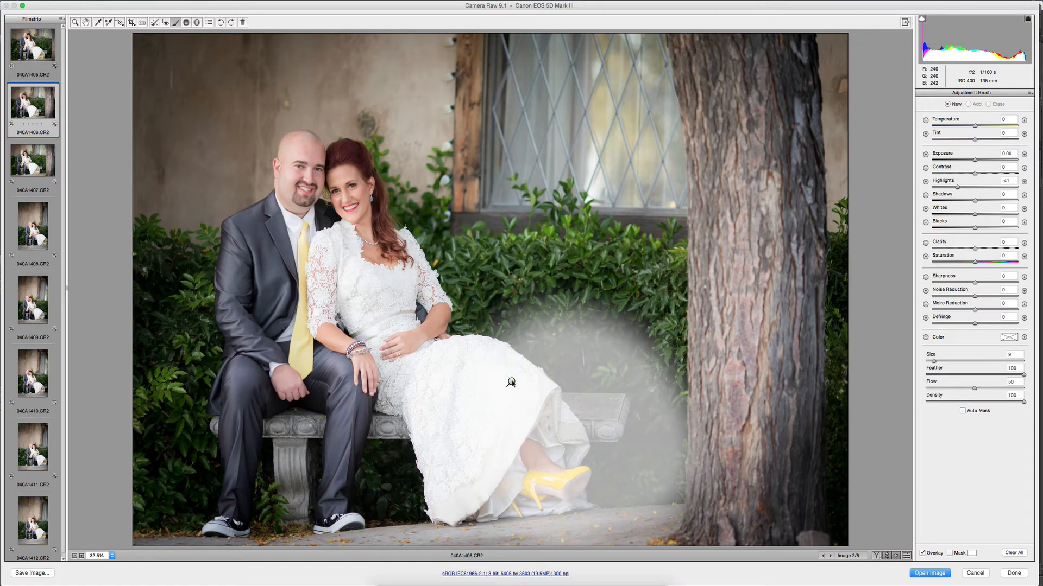
{"action": "left_click_drag", "start_coordinate": [512, 384], "coordinate": [428, 385]}
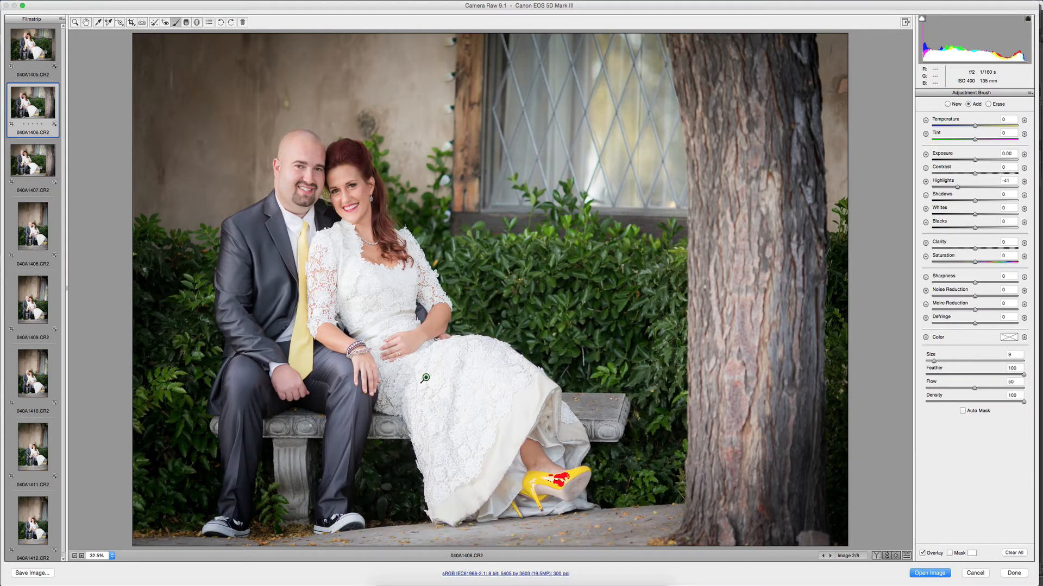
Brush the -41 highlights adjustment over the bride's dress in photos 040A1407, 040A1408 and 040A1409.
{"action": "left_click", "coordinate": [30, 163]}
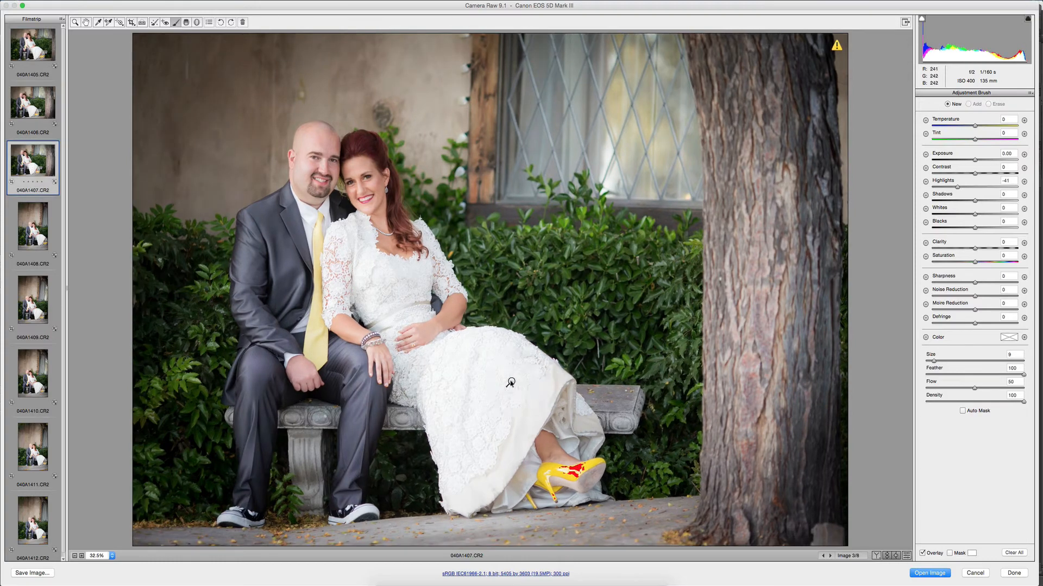
{"action": "left_click_drag", "start_coordinate": [509, 381], "coordinate": [437, 382]}
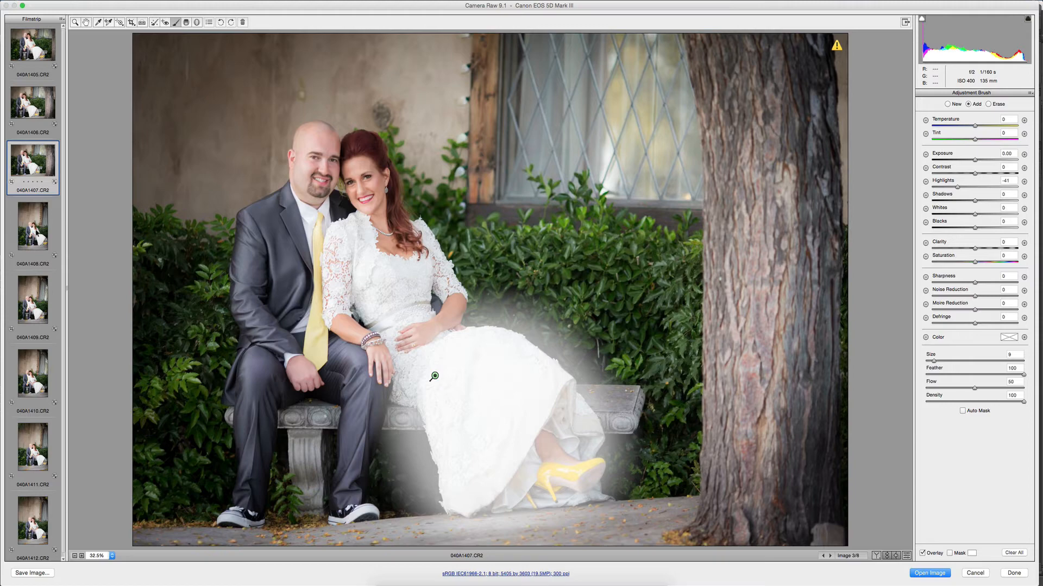
{"action": "key", "text": "super+Down"}
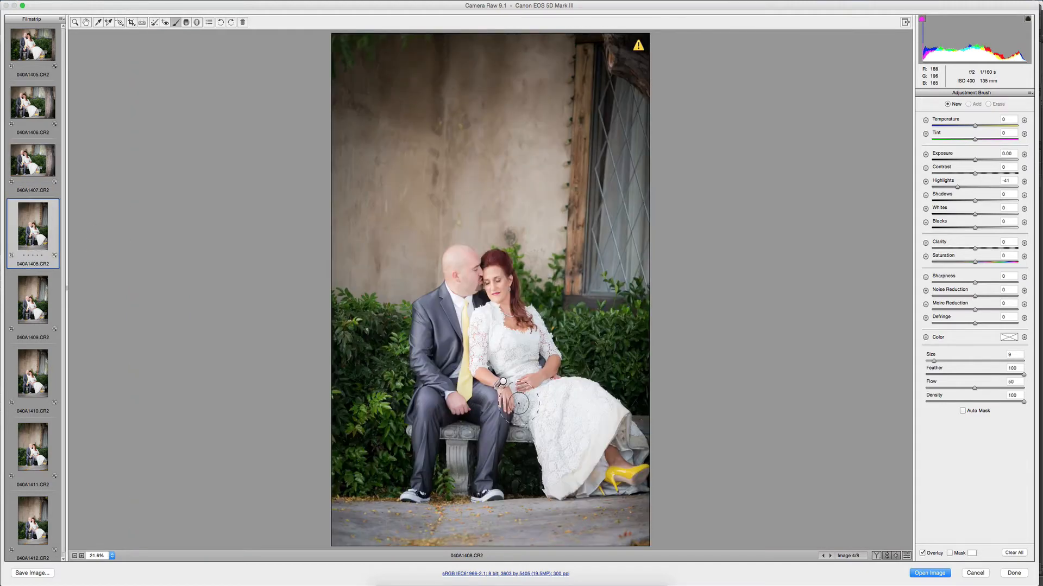
{"action": "left_click_drag", "start_coordinate": [503, 381], "coordinate": [552, 400]}
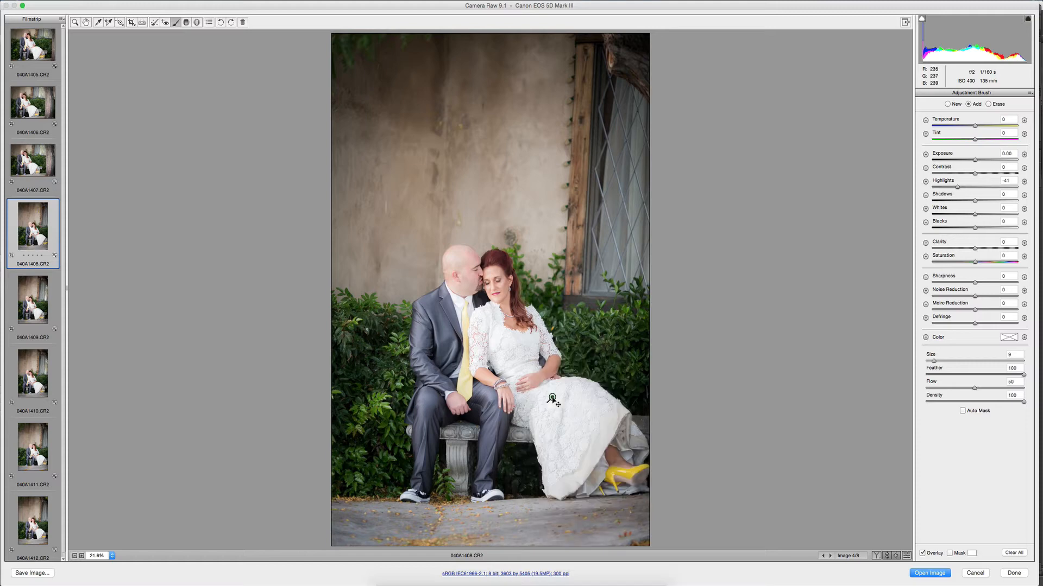
{"action": "key", "text": "super+Down"}
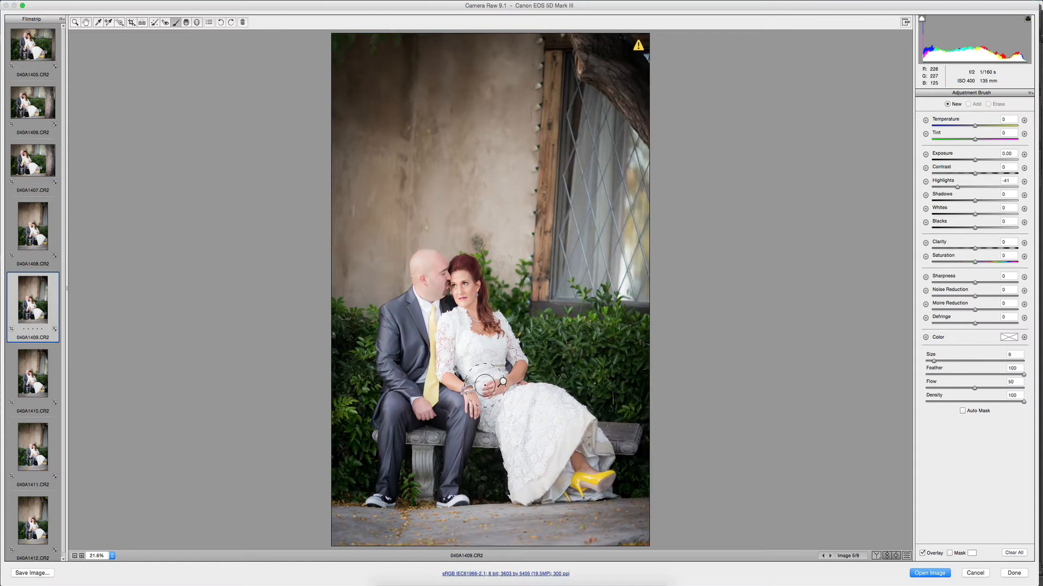
{"action": "mouse_move", "coordinate": [502, 382]}
{"action": "left_mouse_down"}
{"action": "mouse_move", "coordinate": [520, 403]}
{"action": "mouse_move", "coordinate": [520, 392]}
{"action": "left_mouse_up"}
Brush the -41 highlights adjustment over the bride's dress in photos 040A1410, 040A1411 and 040A1412.
{"action": "key", "text": "super+Down"}
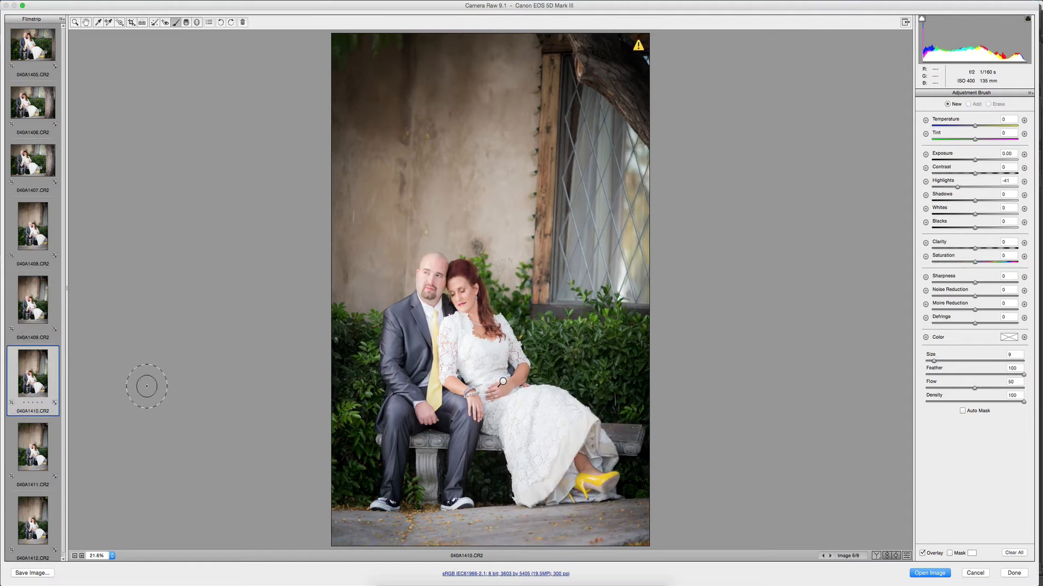
{"action": "mouse_move", "coordinate": [537, 417]}
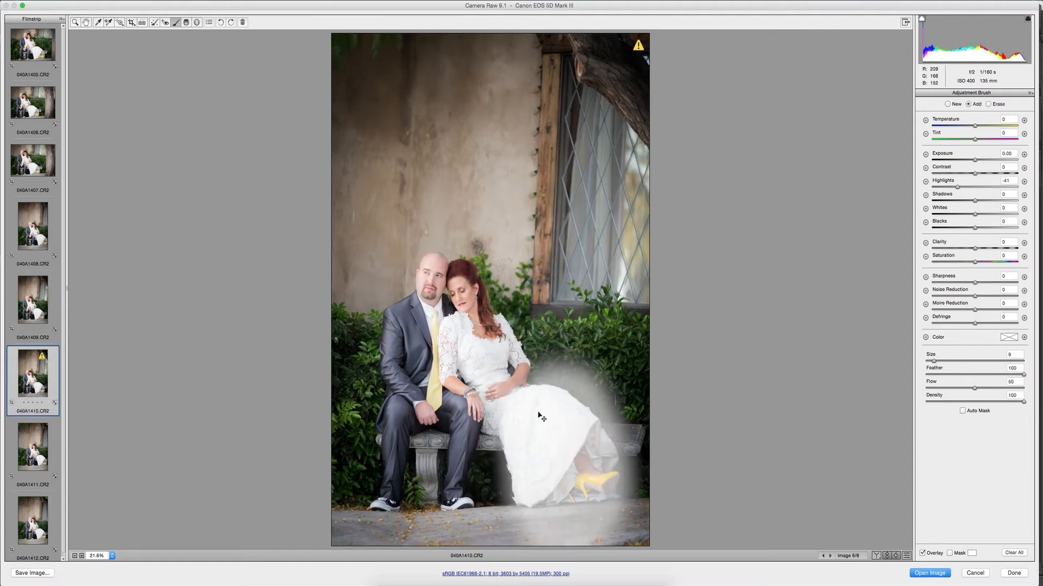
{"action": "left_click", "coordinate": [30, 442]}
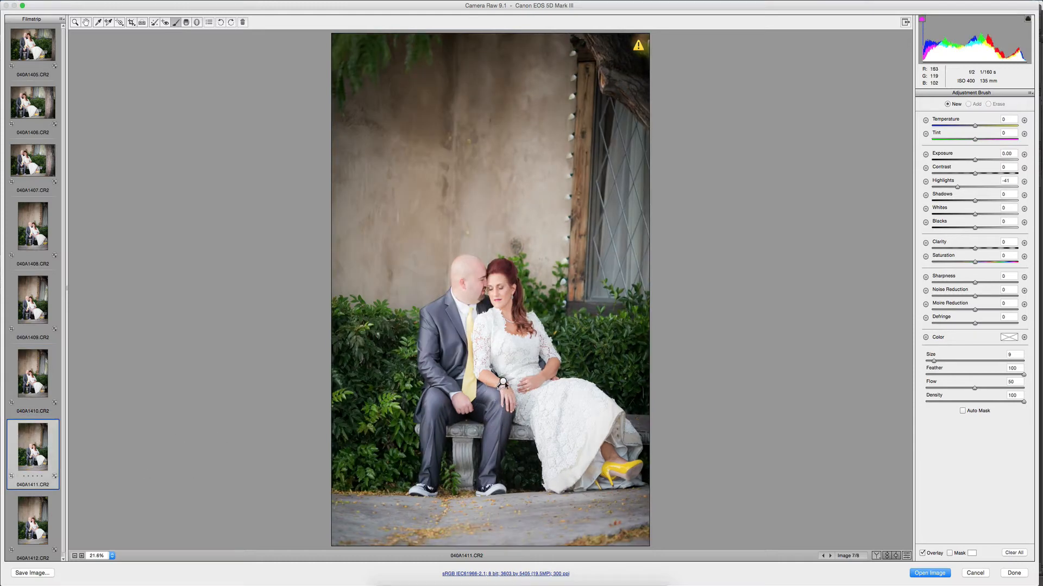
{"action": "mouse_move", "coordinate": [559, 403]}
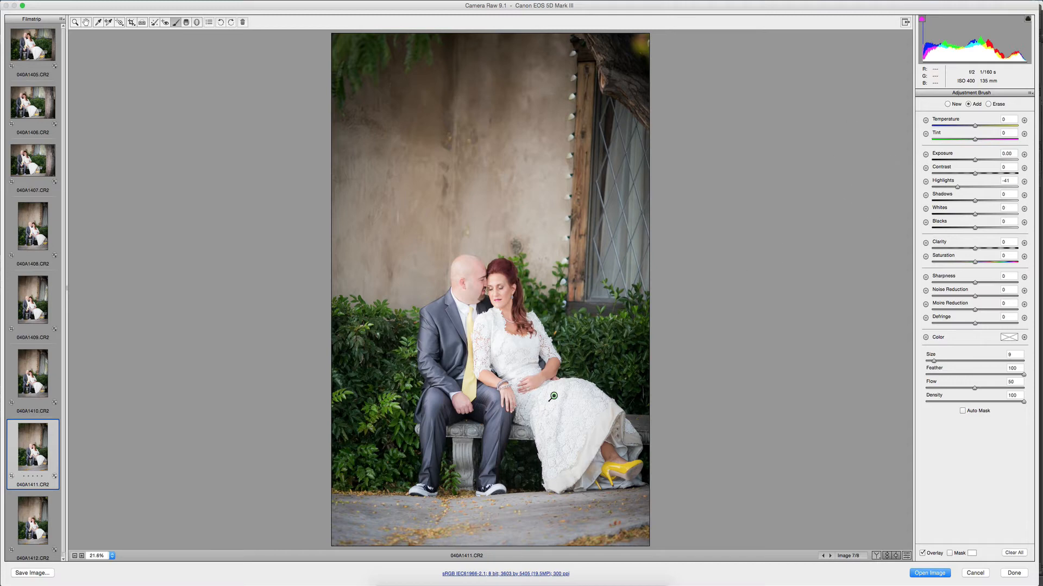
{"action": "left_click", "coordinate": [34, 519]}
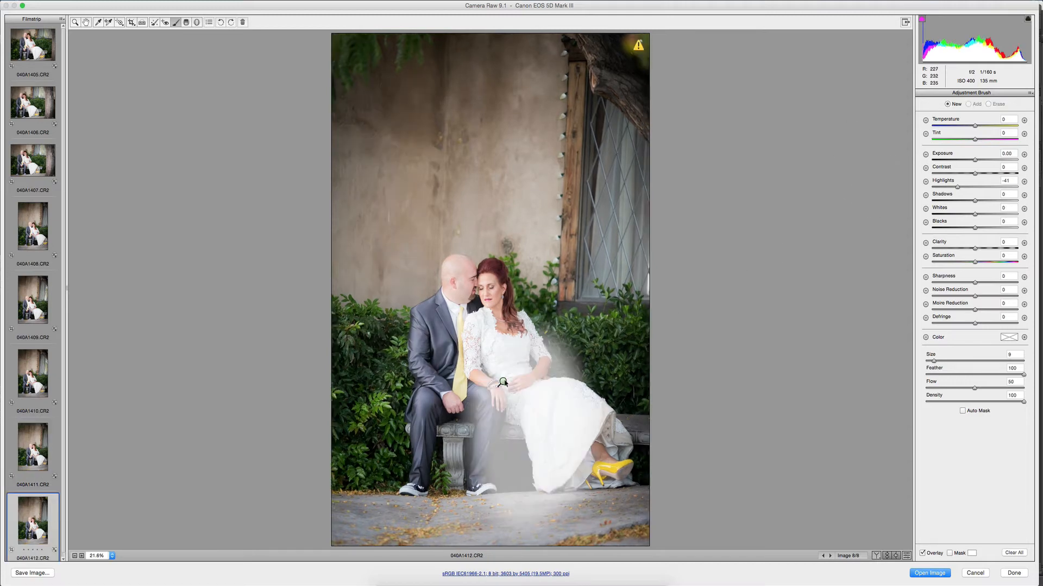
{"action": "left_click_drag", "start_coordinate": [502, 387], "coordinate": [543, 391]}
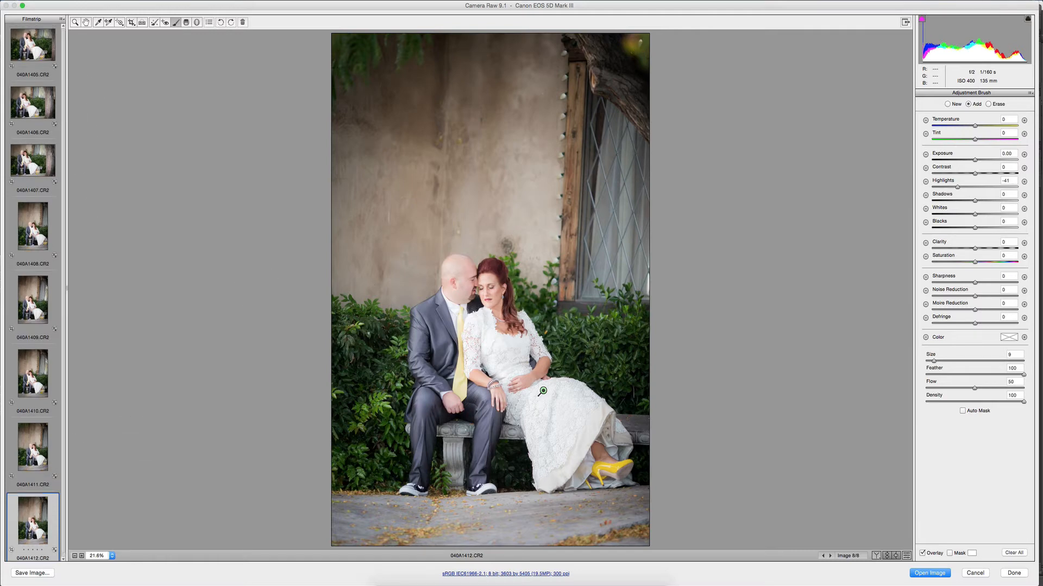
Compare the brightness of horizontal photo 040A1407 with that of vertical photo 040A1408.
{"action": "left_click", "coordinate": [29, 149]}
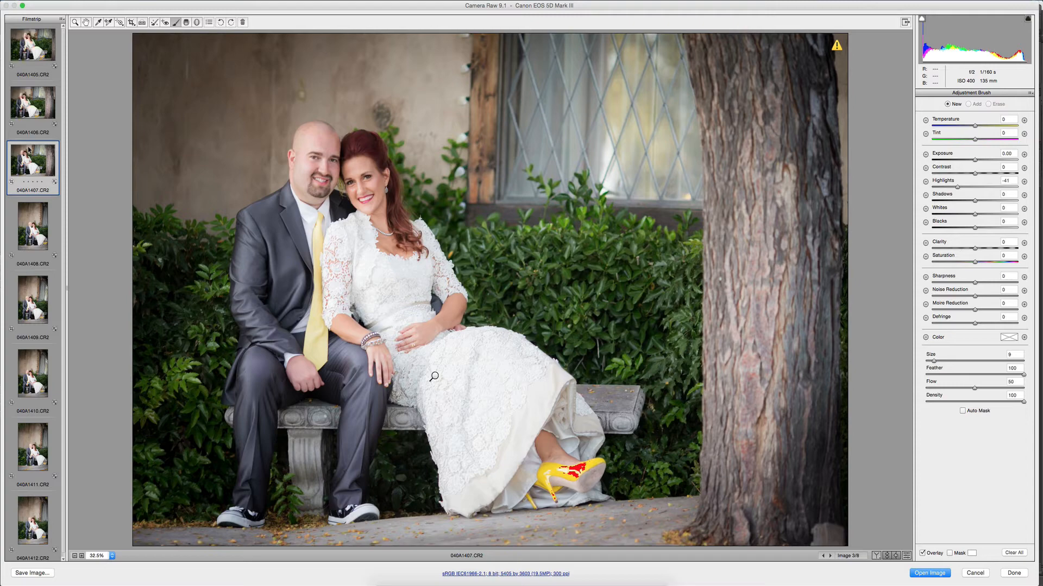
{"action": "left_click", "coordinate": [36, 218]}
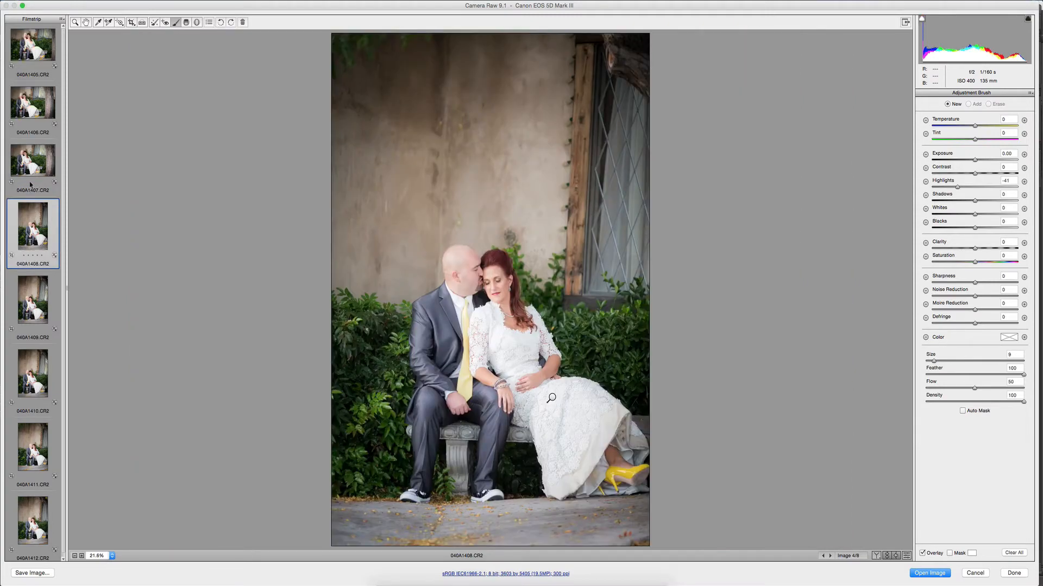
{"action": "left_click", "coordinate": [34, 163]}
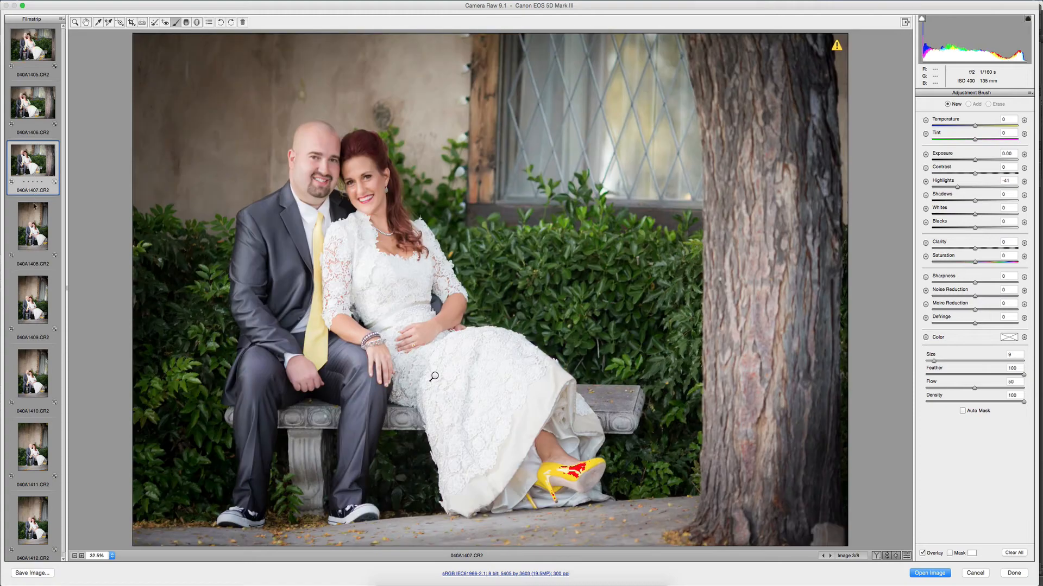
{"action": "left_click", "coordinate": [34, 206]}
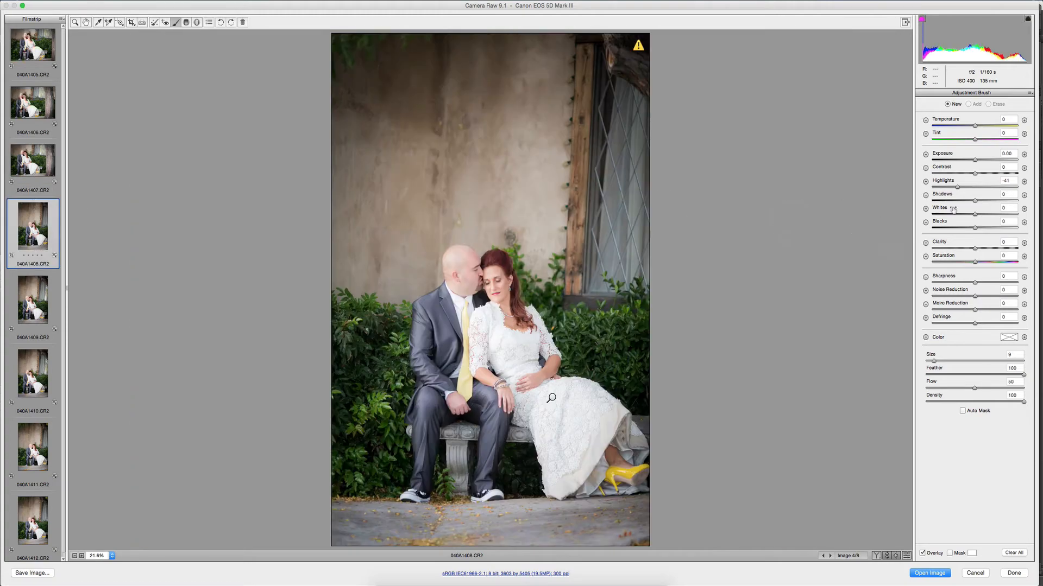
Set the overall exposure of photo 040A1408 to +0.30 in the basic adjustments, leaving the brush exposure at 0.
{"action": "left_click_drag", "start_coordinate": [975, 160], "coordinate": [973, 160]}
{"action": "double_click", "coordinate": [975, 160]}
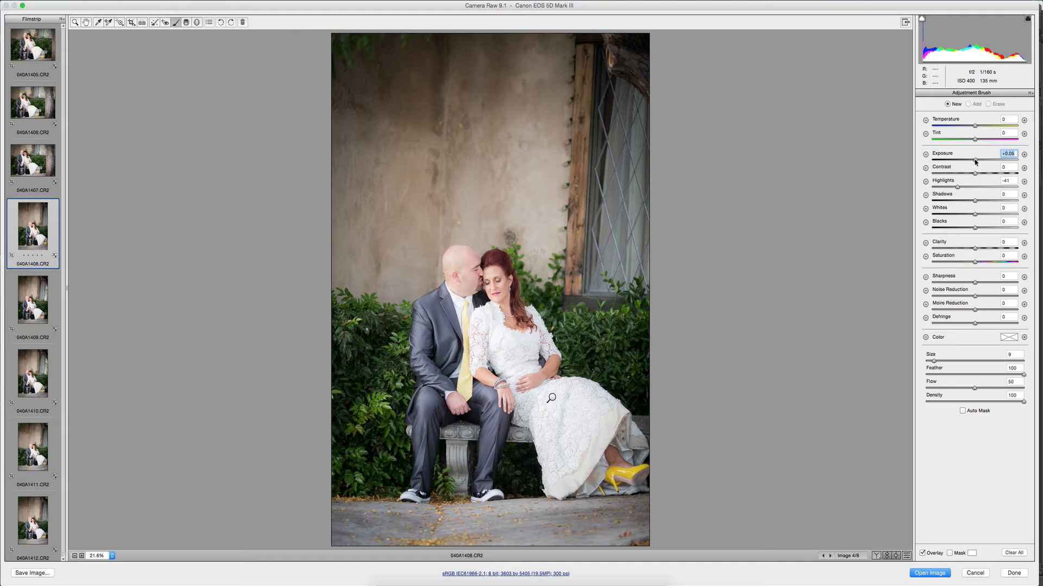
{"action": "left_click", "coordinate": [82, 23]}
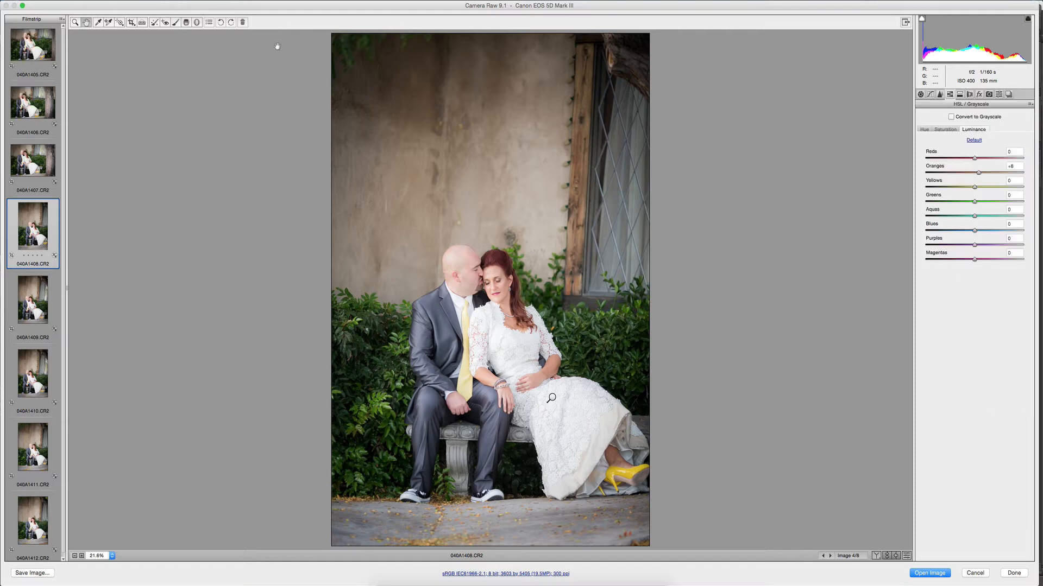
{"action": "left_click", "coordinate": [920, 94]}
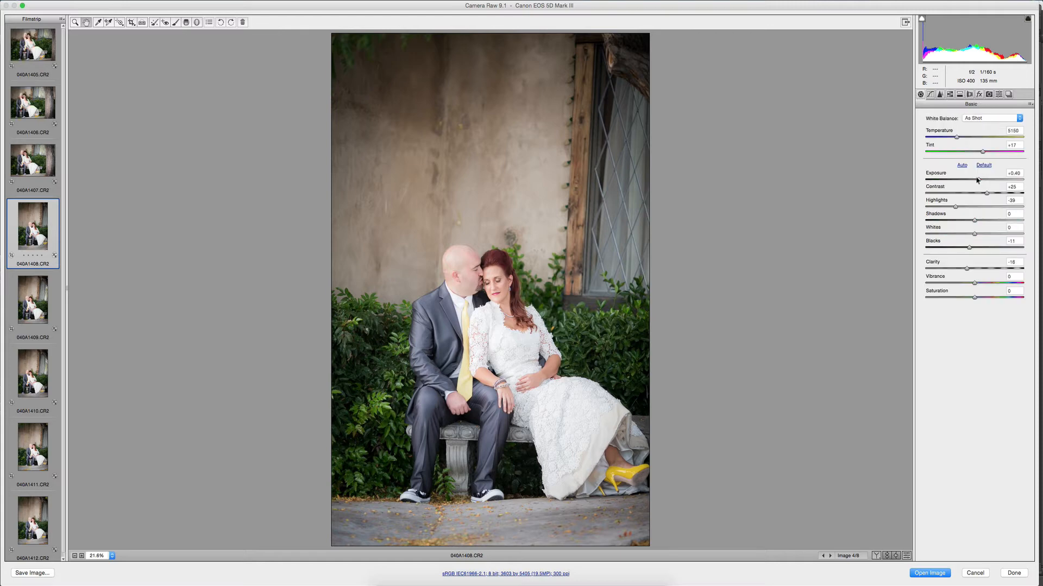
{"action": "left_click_drag", "start_coordinate": [977, 181], "coordinate": [976, 181]}
Select the vertical photos 040A1408 to 040A1412 and synchronize only the exposure of 040A1408 to them.
{"action": "scroll", "coordinate": [39, 484], "scroll_direction": "down", "scroll_amount": 1}
{"action": "left_click", "coordinate": [34, 518], "text": "shift"}
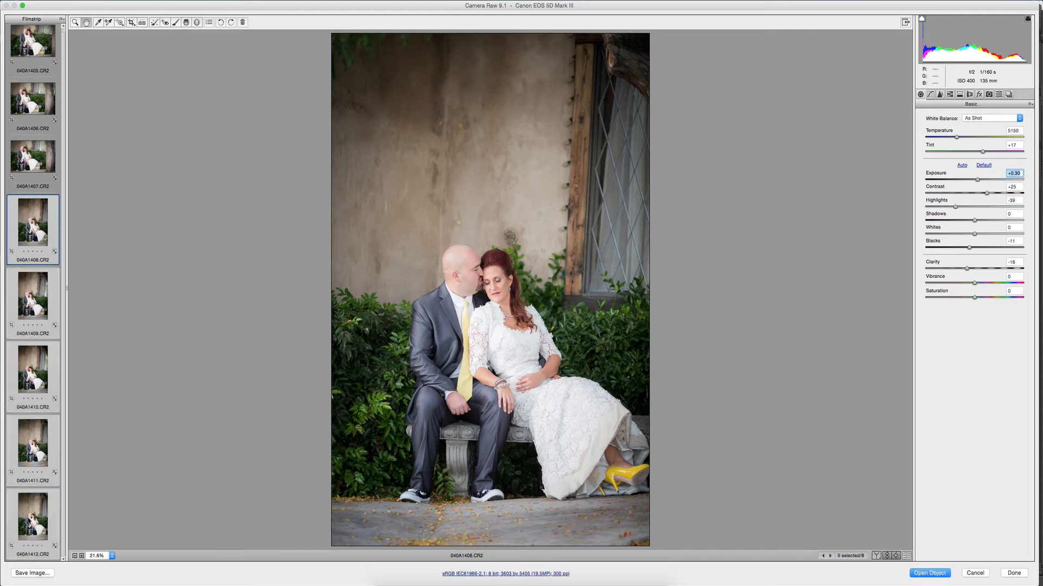
{"action": "right_click", "coordinate": [31, 519]}
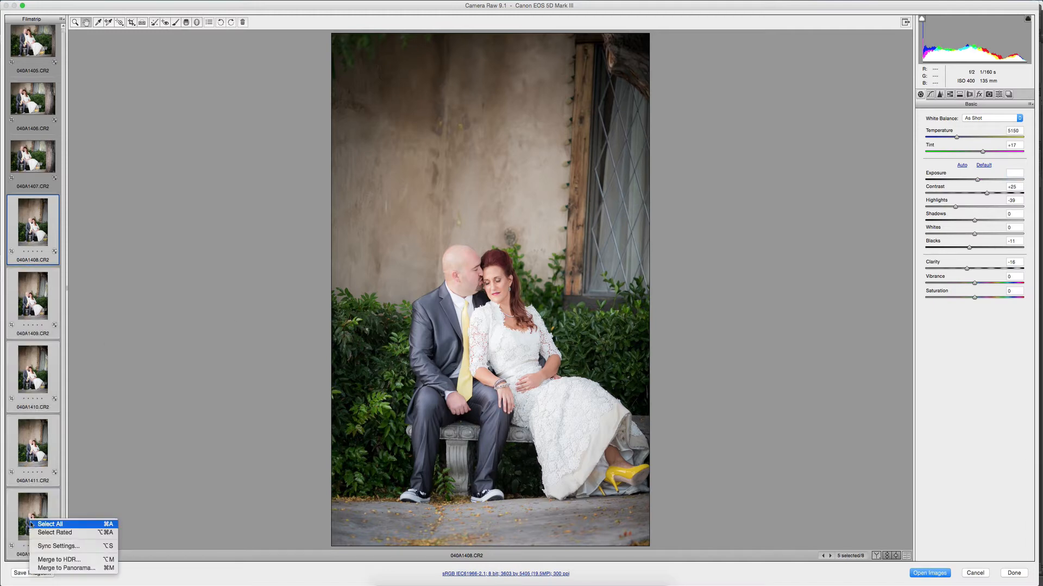
{"action": "left_click", "coordinate": [46, 547]}
{"action": "left_click", "coordinate": [477, 115]}
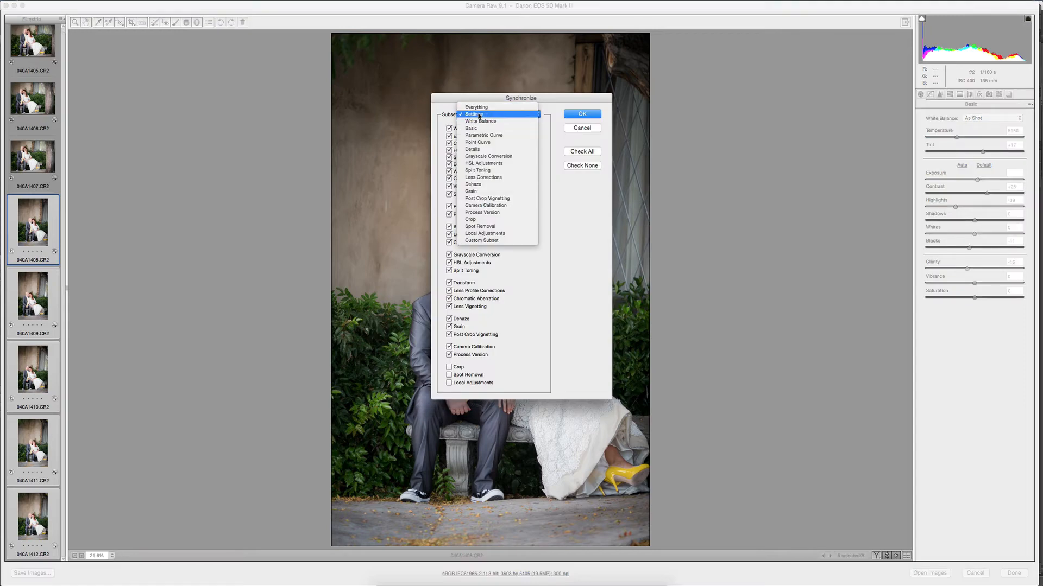
{"action": "left_click", "coordinate": [482, 121]}
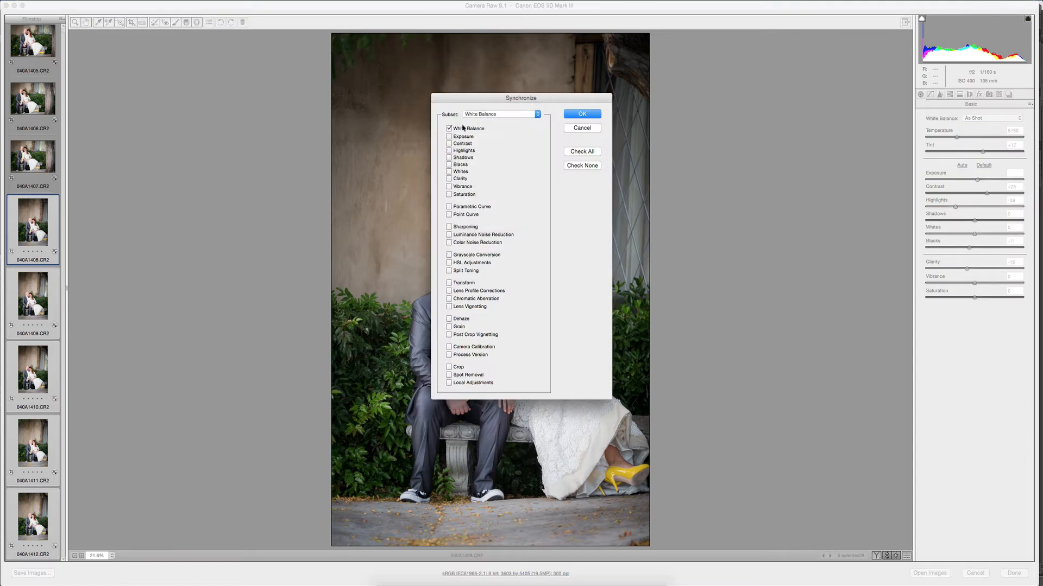
{"action": "left_click", "coordinate": [462, 129]}
{"action": "left_click", "coordinate": [462, 136]}
{"action": "left_click", "coordinate": [518, 113]}
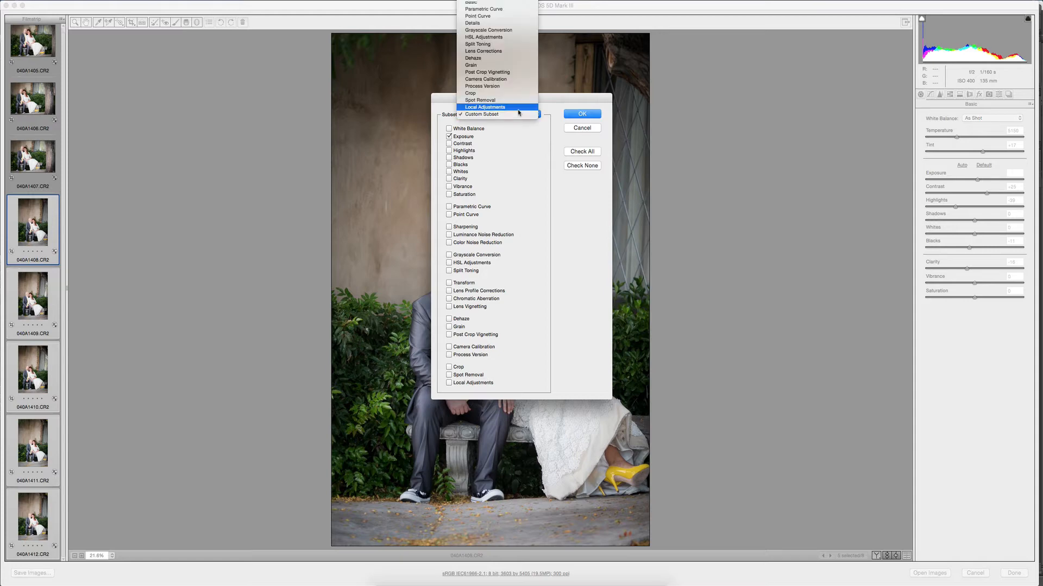
{"action": "left_click", "coordinate": [537, 150]}
{"action": "left_click", "coordinate": [574, 115]}
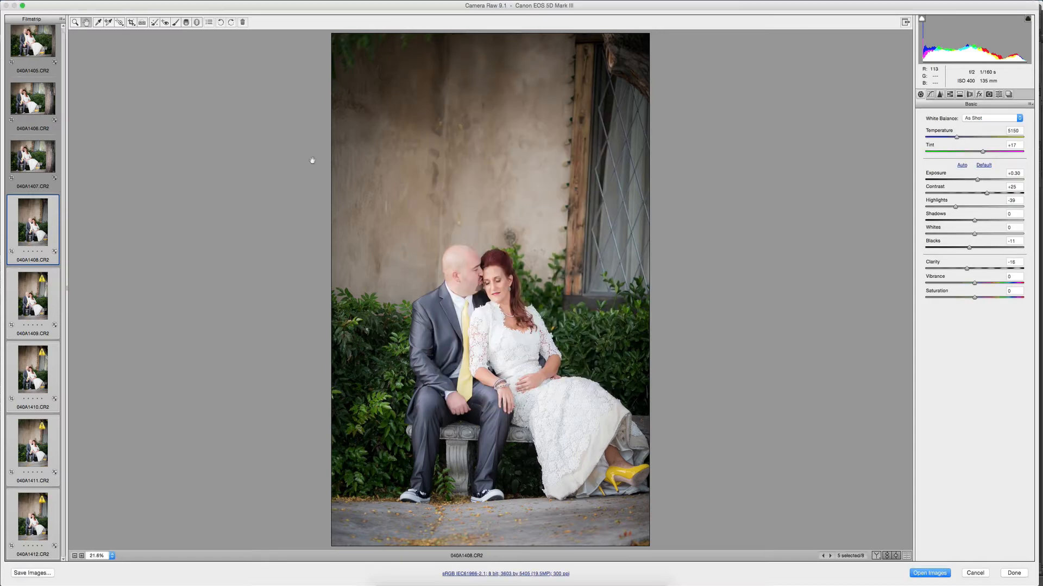
Check the synchronized exposure on 040A1412 and 040A1411, and finish the raw edits to return to Bridge.
{"action": "left_click", "coordinate": [33, 513]}
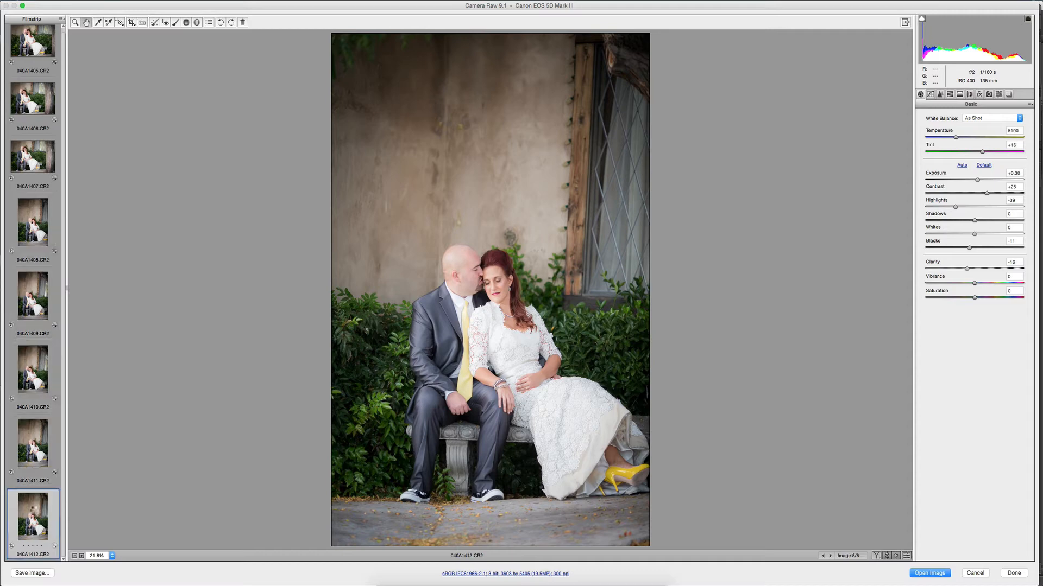
{"action": "left_click", "coordinate": [25, 449]}
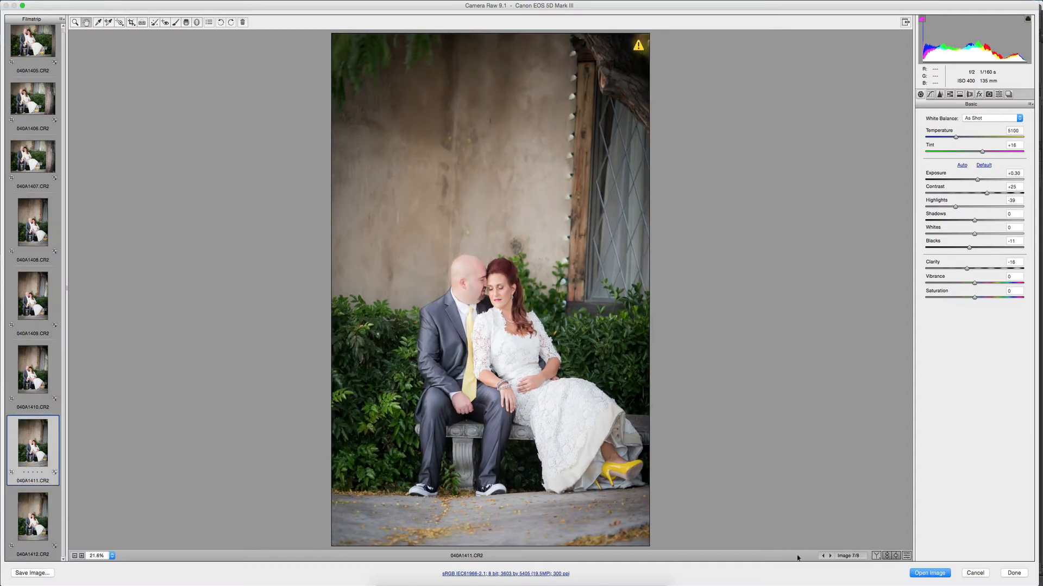
{"action": "left_click", "coordinate": [1015, 573]}
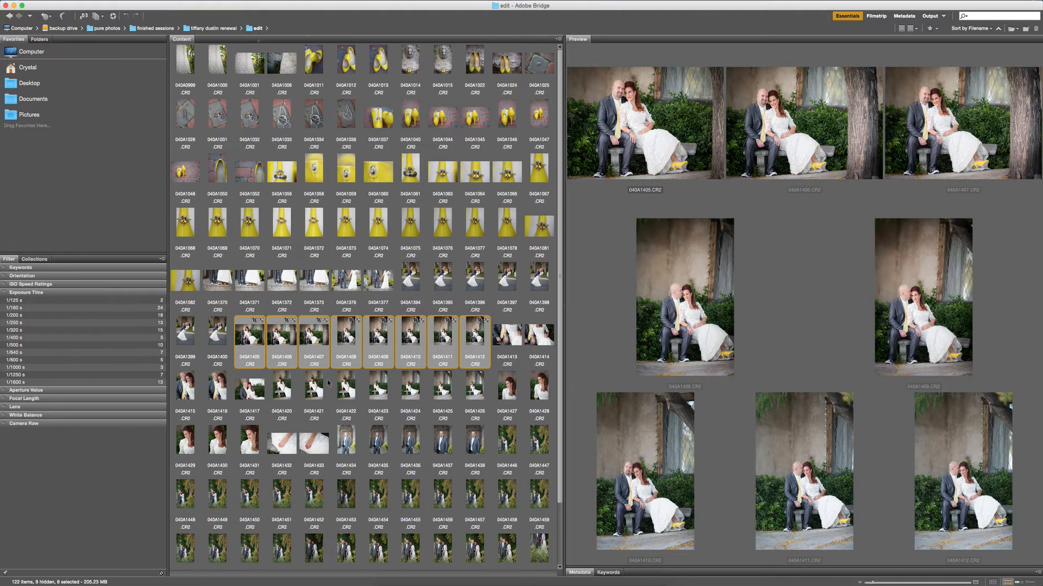
Select the groom portraits 040A1435 to 040A1438 in front of the wooden door and open them together in Camera Raw.
{"action": "scroll", "coordinate": [282, 337], "scroll_direction": "down", "scroll_amount": 3}
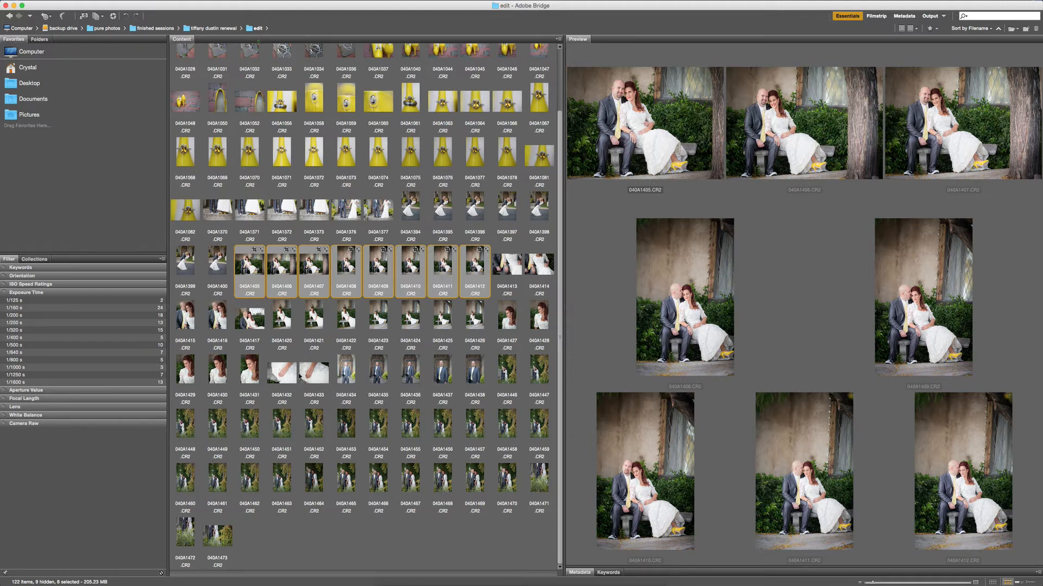
{"action": "left_click", "coordinate": [374, 372]}
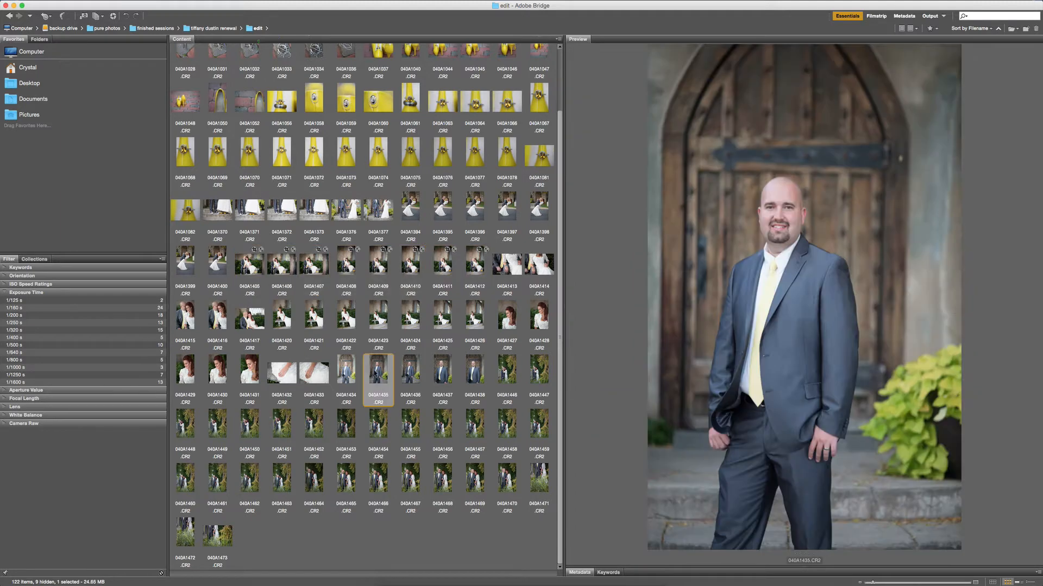
{"action": "left_click", "coordinate": [473, 375], "text": "shift"}
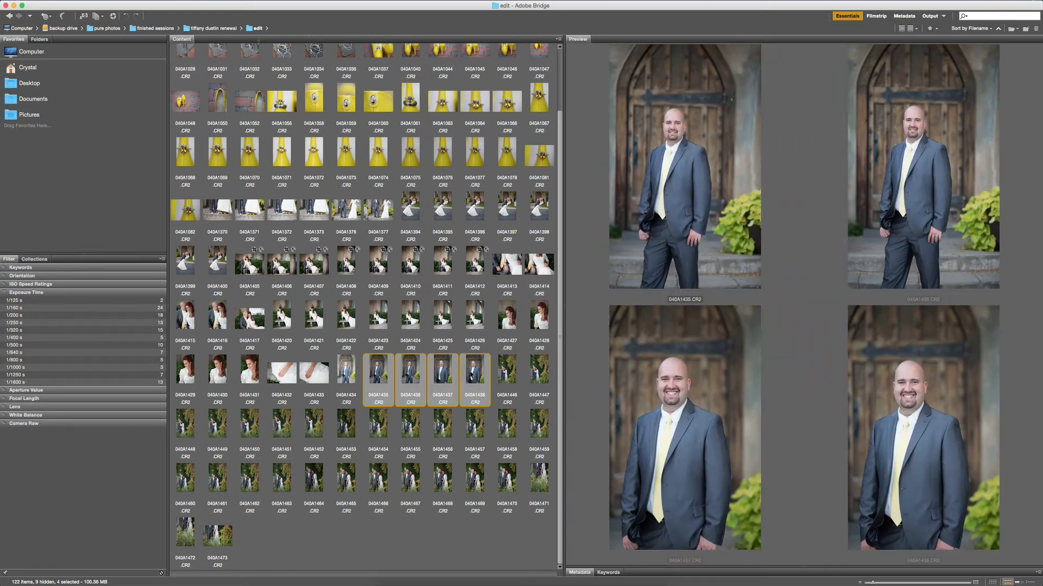
{"action": "double_click", "coordinate": [471, 375]}
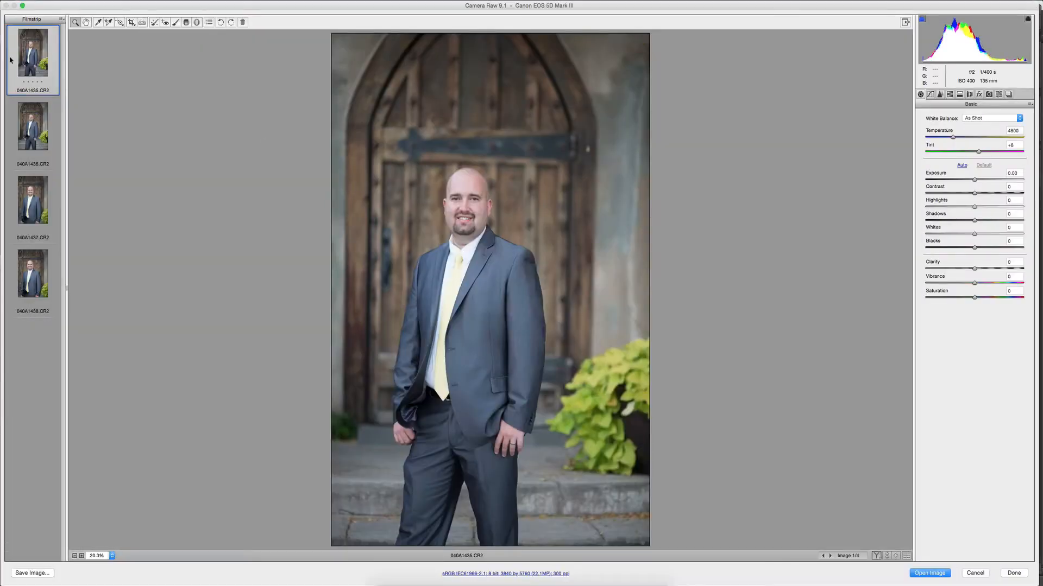
Apply the Basic Warm Workflow 2 preset to photo 040A1435 and check its vignetting settings.
{"action": "left_click", "coordinate": [998, 95]}
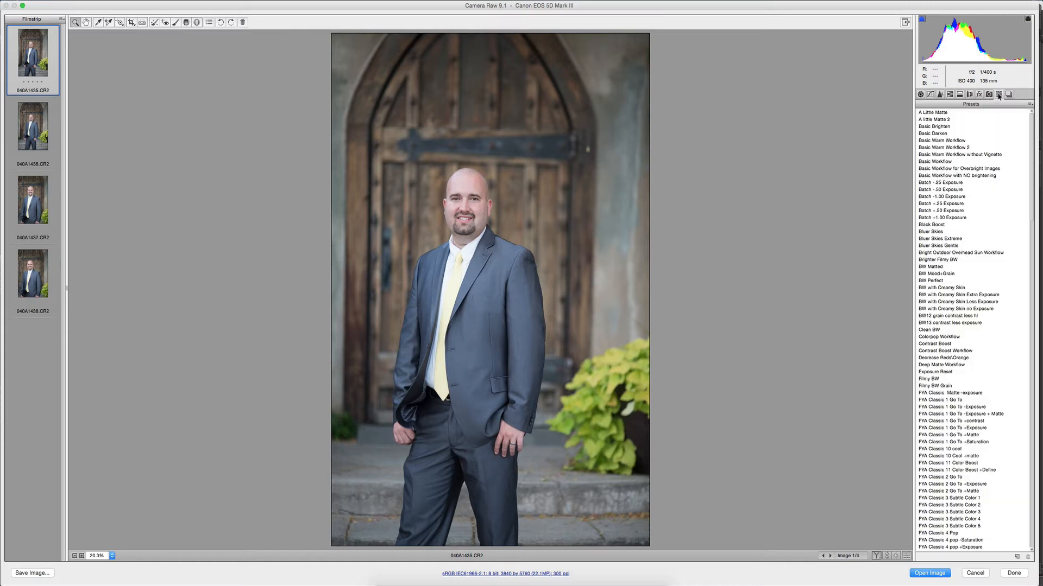
{"action": "left_click", "coordinate": [957, 148]}
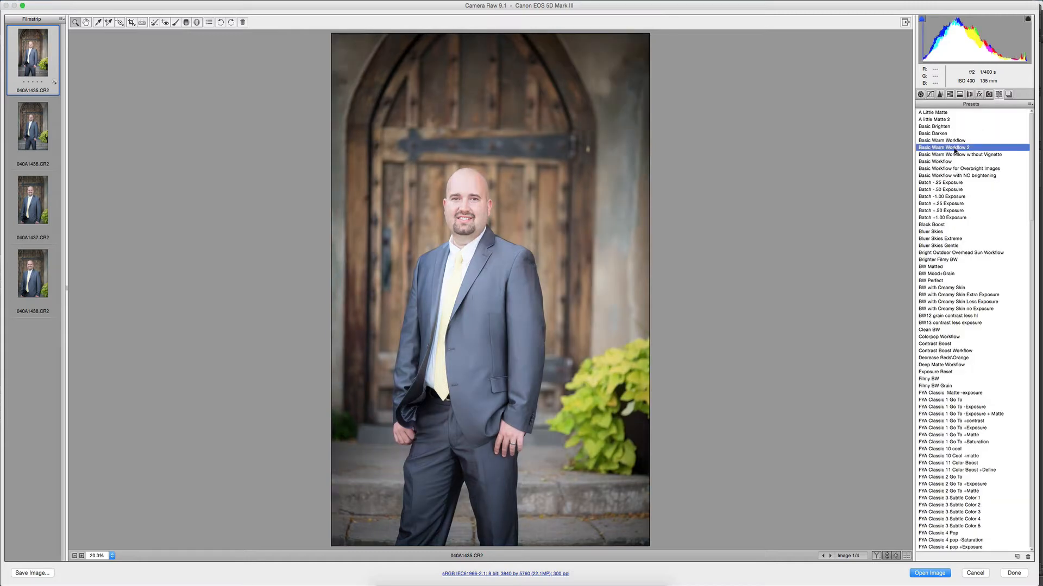
{"action": "left_click", "coordinate": [979, 95]}
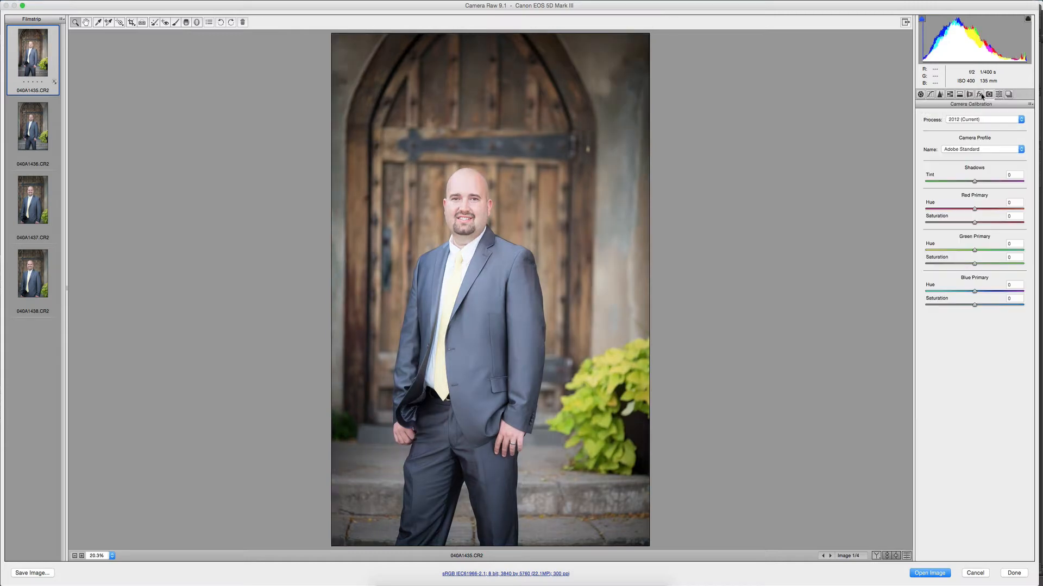
Set the exposure of photo 040A1435 to +0.30 and its blacks to -15.
{"action": "left_click", "coordinate": [920, 94]}
{"action": "left_click_drag", "start_coordinate": [979, 181], "coordinate": [976, 181]}
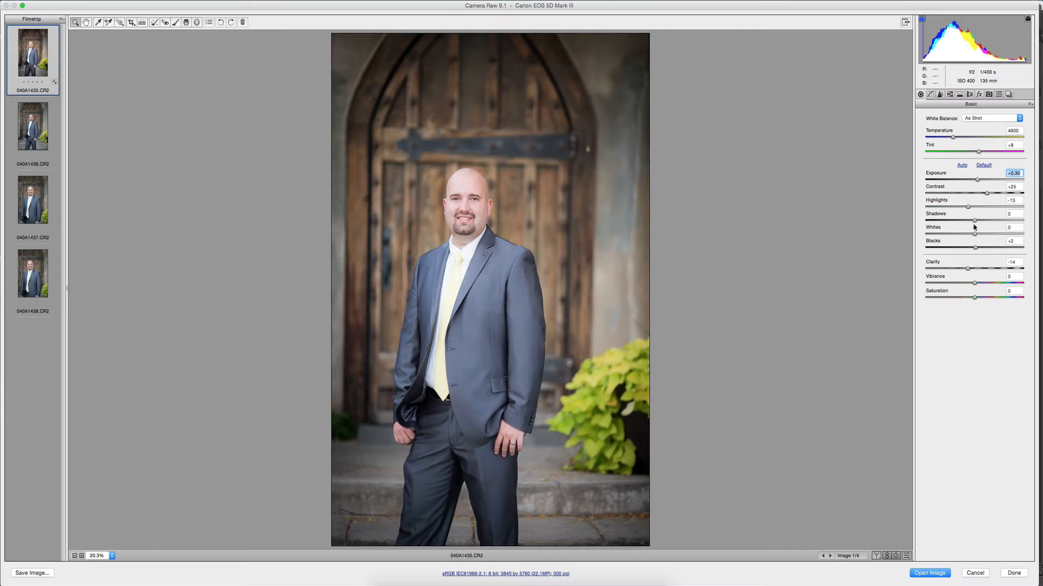
{"action": "left_click_drag", "start_coordinate": [976, 248], "coordinate": [967, 248]}
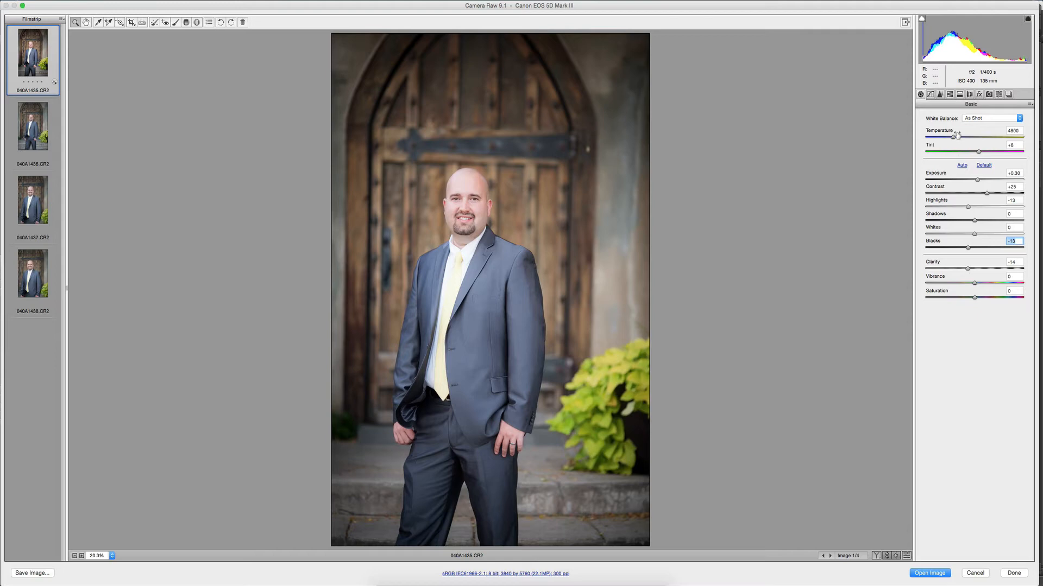
Set the temperature of photo 040A1435 to 4900 and crop it tighter around the groom, to about 2929 by 4394 pixels.
{"action": "left_click_drag", "start_coordinate": [954, 138], "coordinate": [955, 138]}
{"action": "left_click", "coordinate": [955, 139]}
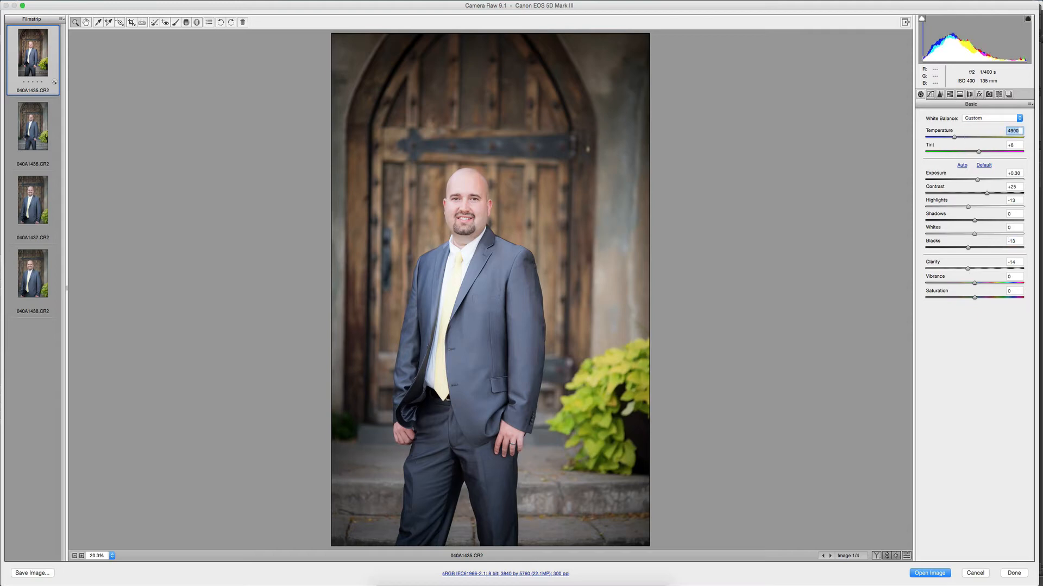
{"action": "left_click", "coordinate": [131, 22]}
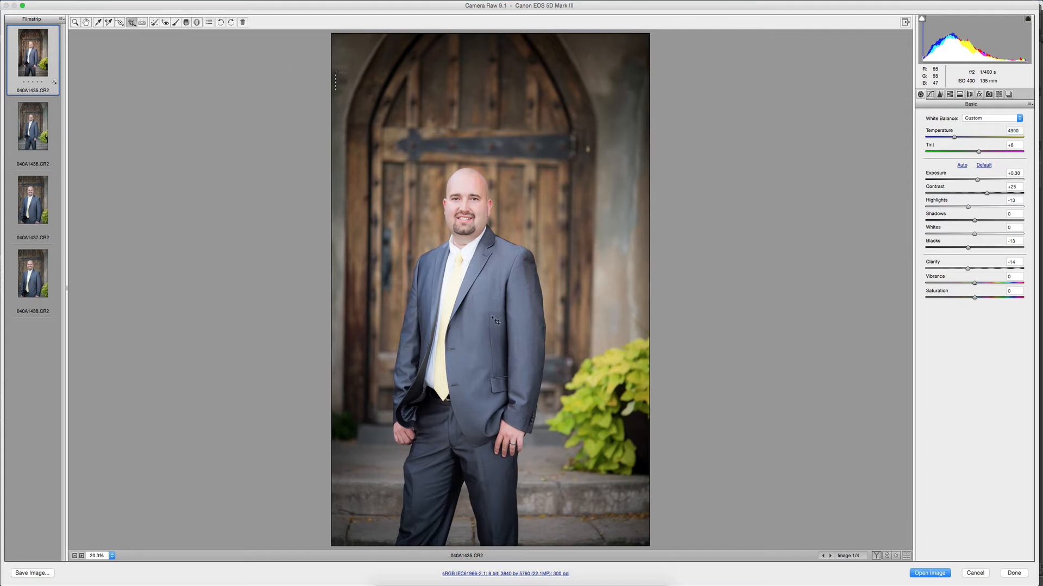
{"action": "left_click_drag", "start_coordinate": [336, 73], "coordinate": [599, 500]}
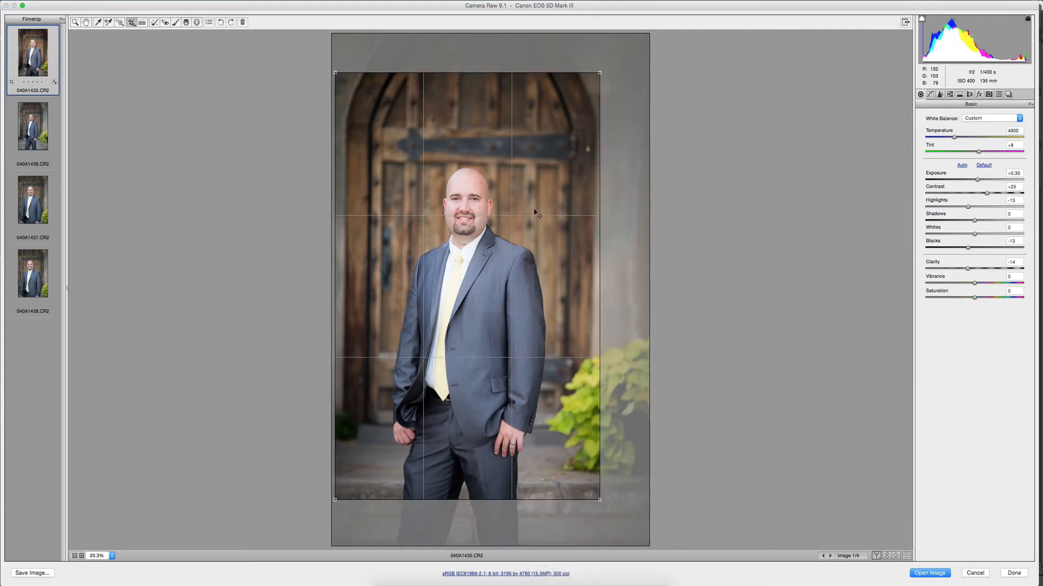
{"action": "mouse_move", "coordinate": [535, 210]}
{"action": "left_mouse_down"}
{"action": "mouse_move", "coordinate": [563, 219]}
{"action": "mouse_move", "coordinate": [531, 225]}
{"action": "left_mouse_up"}
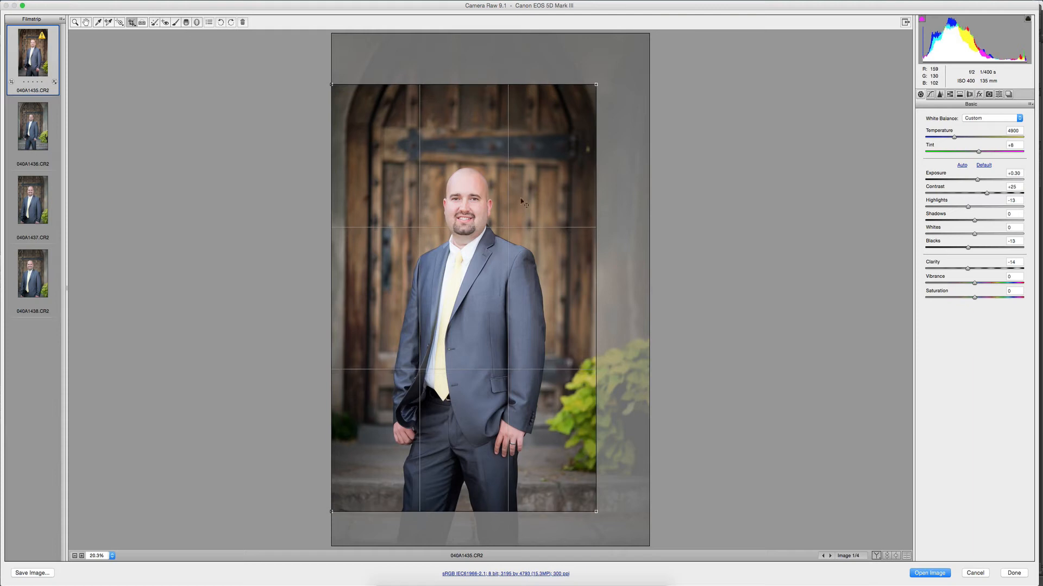
{"action": "left_click_drag", "start_coordinate": [585, 93], "coordinate": [559, 145]}
{"action": "mouse_move", "coordinate": [482, 225]}
{"action": "left_mouse_down"}
{"action": "mouse_move", "coordinate": [481, 196]}
{"action": "mouse_move", "coordinate": [480, 205]}
{"action": "left_mouse_up"}
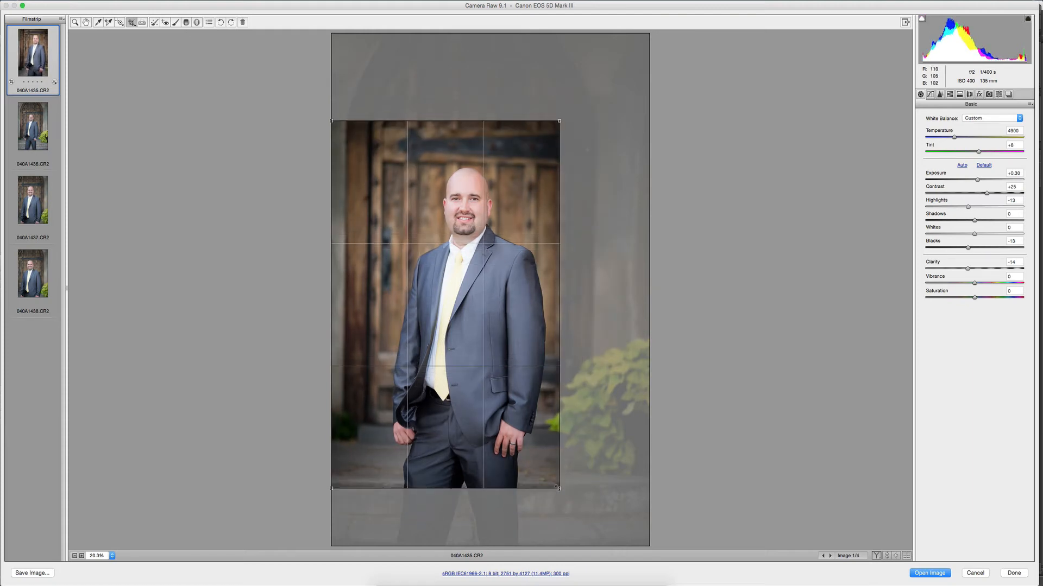
{"action": "left_click_drag", "start_coordinate": [559, 489], "coordinate": [574, 512]}
{"action": "left_click_drag", "start_coordinate": [490, 434], "coordinate": [490, 423]}
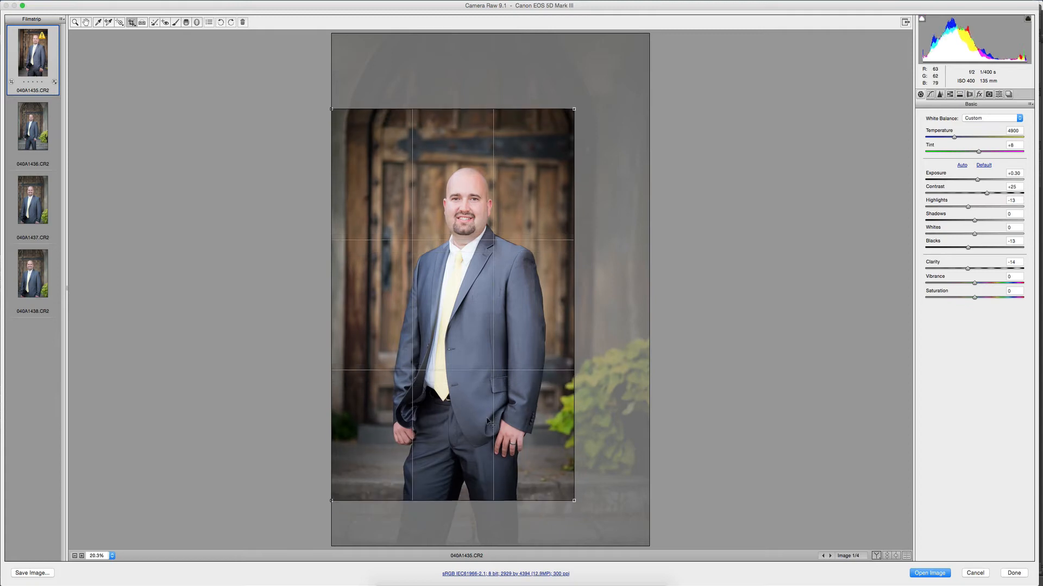
{"action": "key", "text": "Return"}
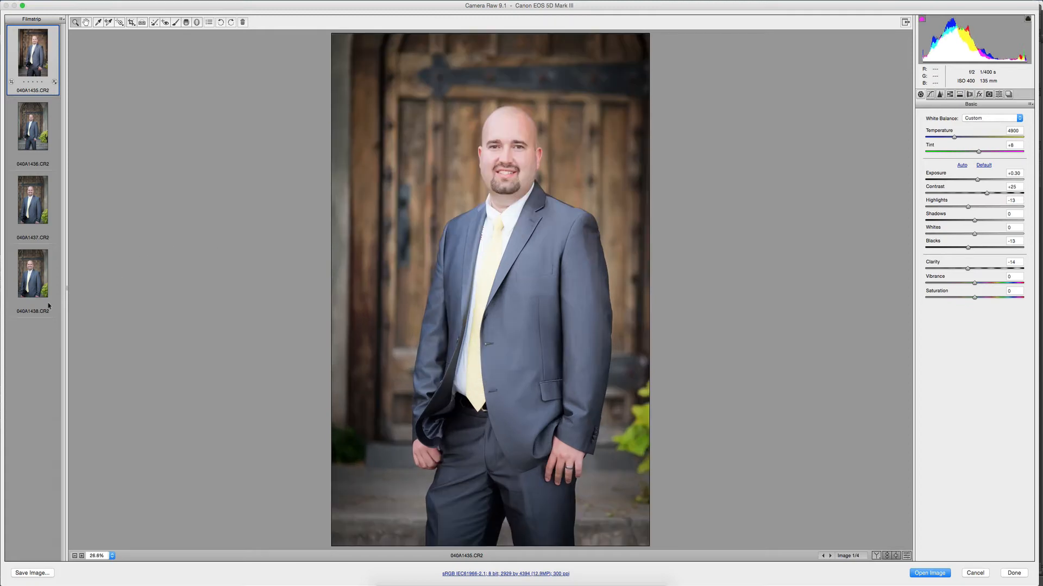
Synchronize the settings of photo 040A1435, including the crop but not spot removal or local adjustments, to all four groom portraits.
{"action": "left_click", "coordinate": [41, 287], "text": "shift"}
{"action": "right_click", "coordinate": [31, 268]}
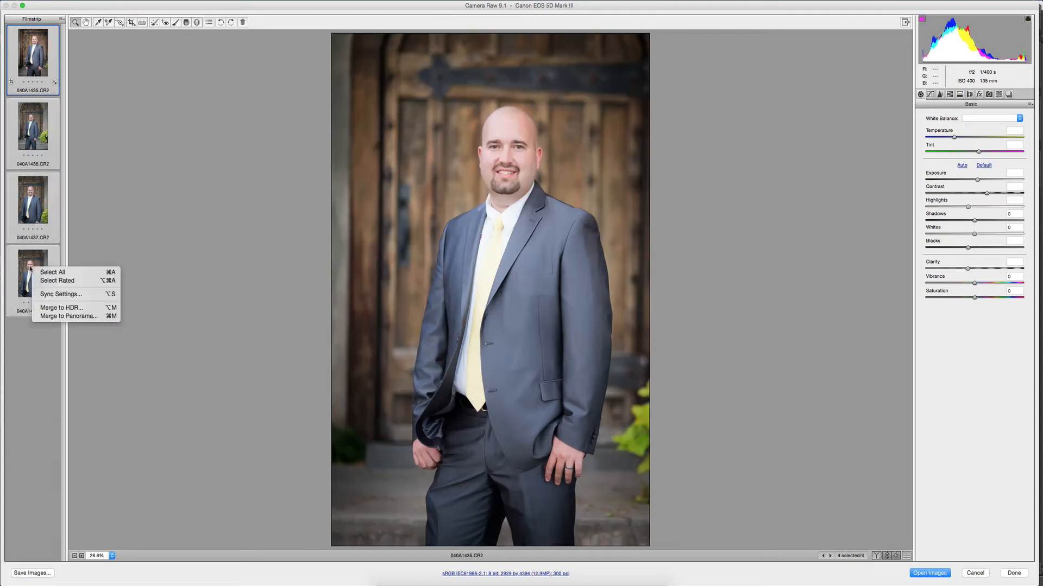
{"action": "left_click", "coordinate": [53, 294]}
{"action": "left_click", "coordinate": [484, 114]}
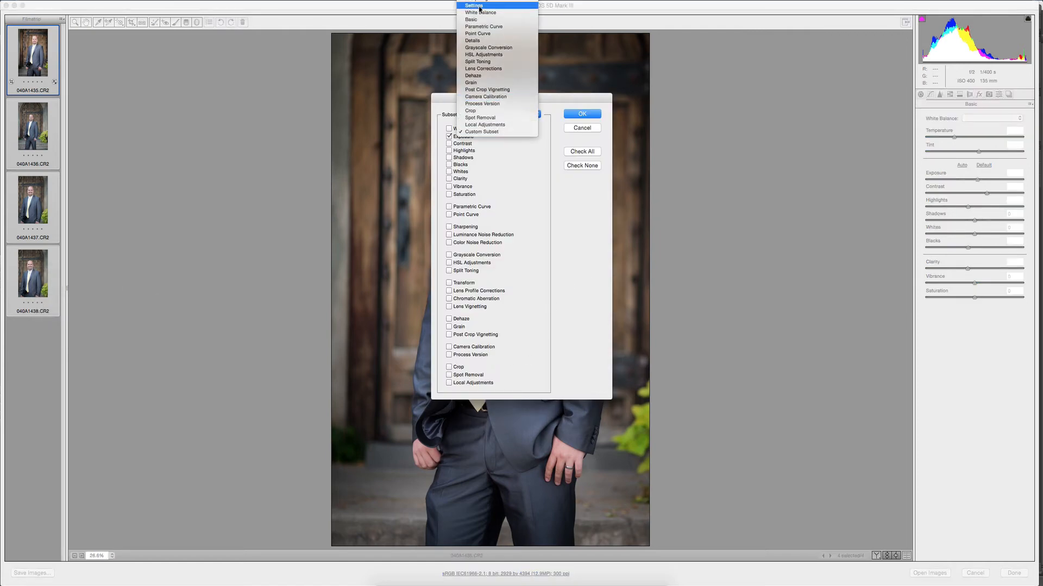
{"action": "left_click", "coordinate": [477, 40]}
{"action": "left_click", "coordinate": [449, 367]}
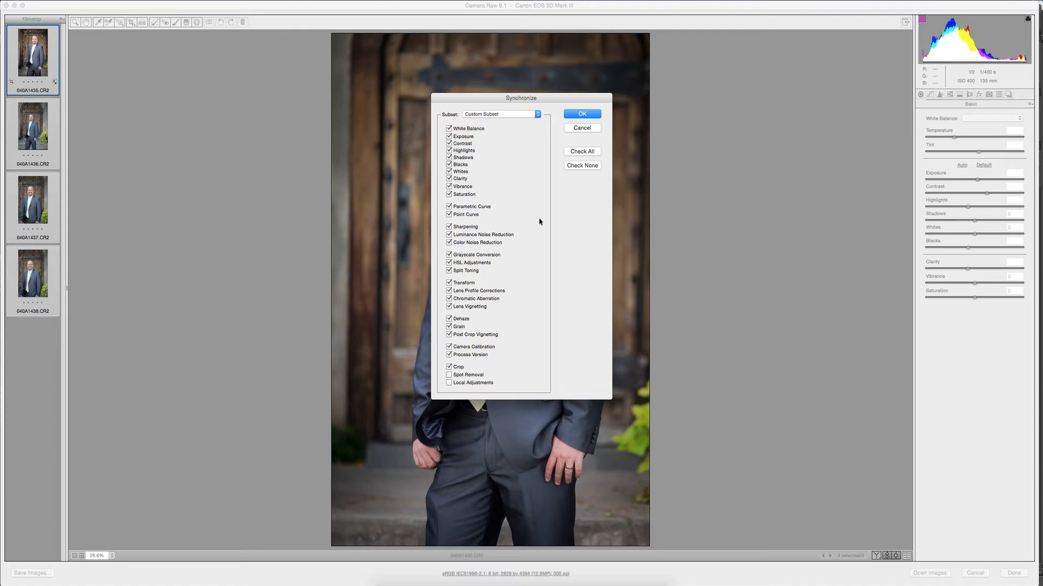
{"action": "left_click", "coordinate": [582, 114]}
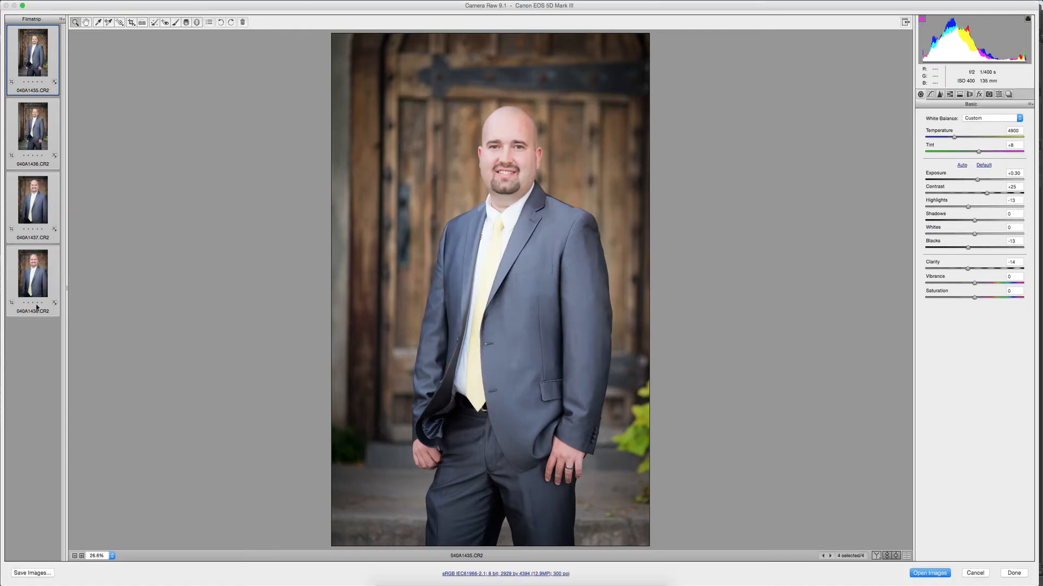
Set the post crop vignetting amount of photo 040A1438 to -16.
{"action": "left_click", "coordinate": [38, 279]}
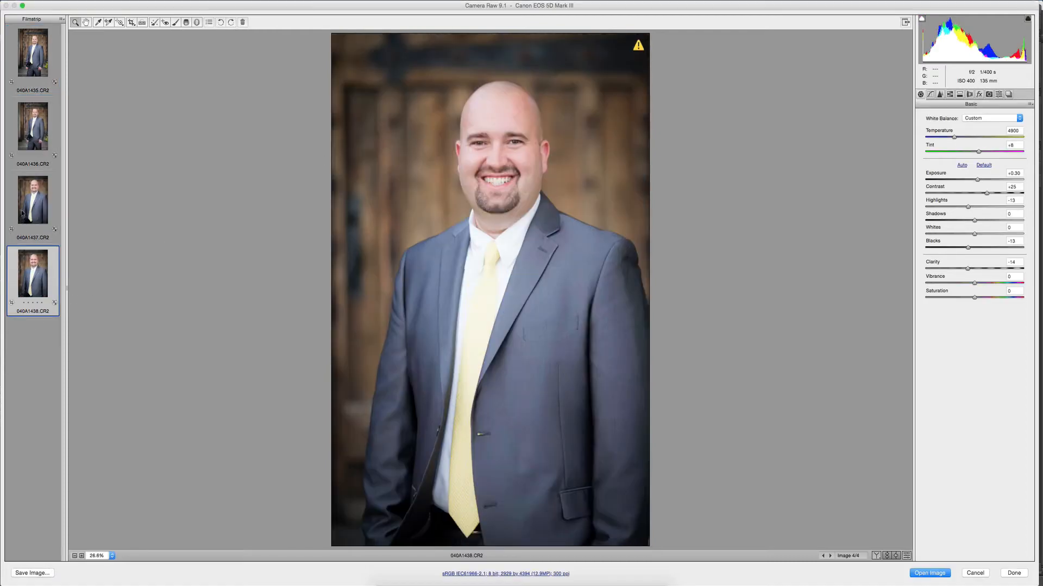
{"action": "left_click", "coordinate": [989, 95]}
{"action": "left_click", "coordinate": [980, 95]}
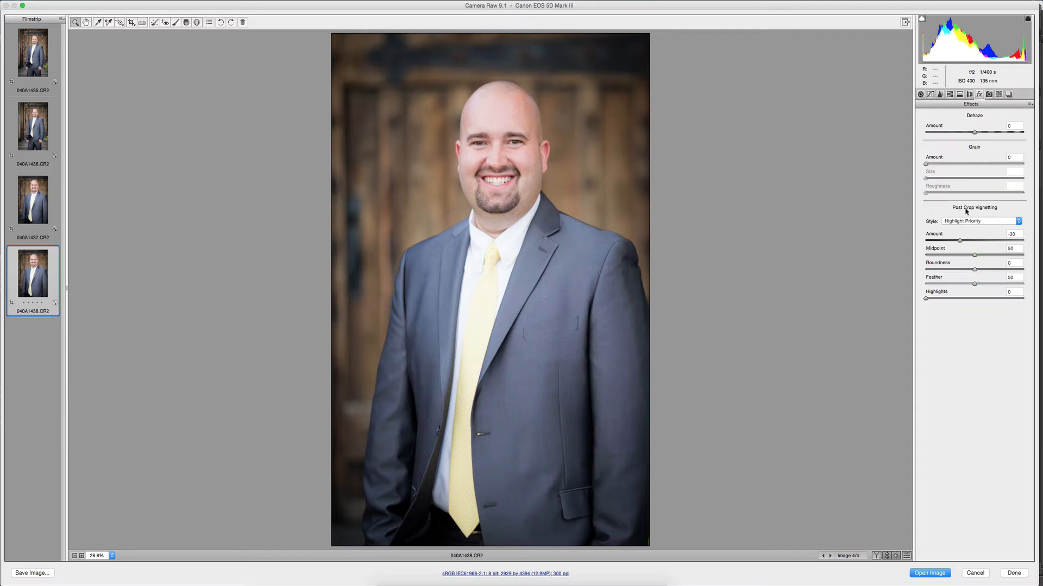
{"action": "left_click", "coordinate": [965, 239]}
{"action": "left_click_drag", "start_coordinate": [966, 239], "coordinate": [967, 242]}
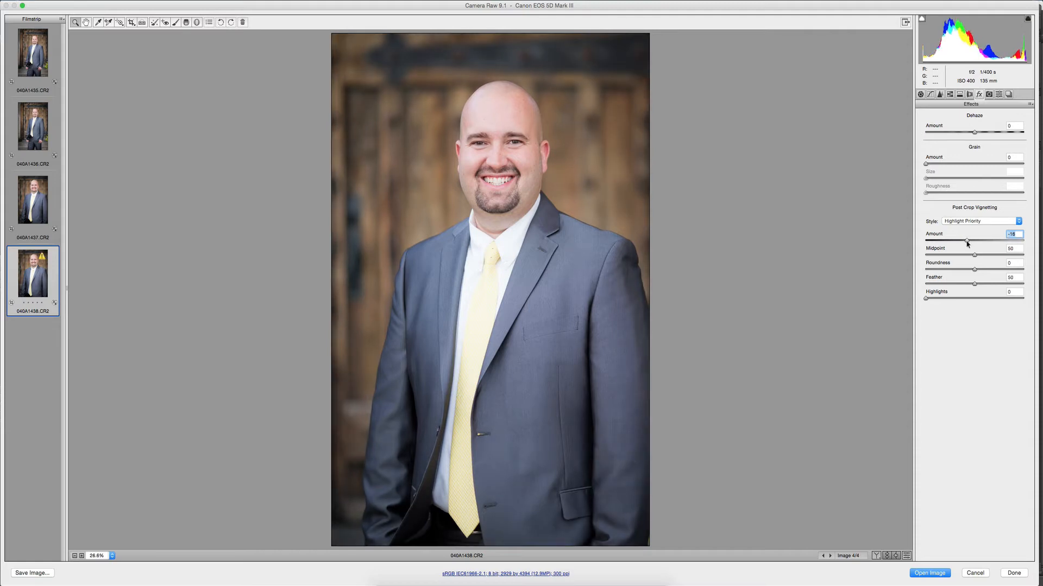
Synchronize the settings of photo 040A1438, without the crop, to all four groom portraits.
{"action": "left_click", "coordinate": [33, 81], "text": "shift"}
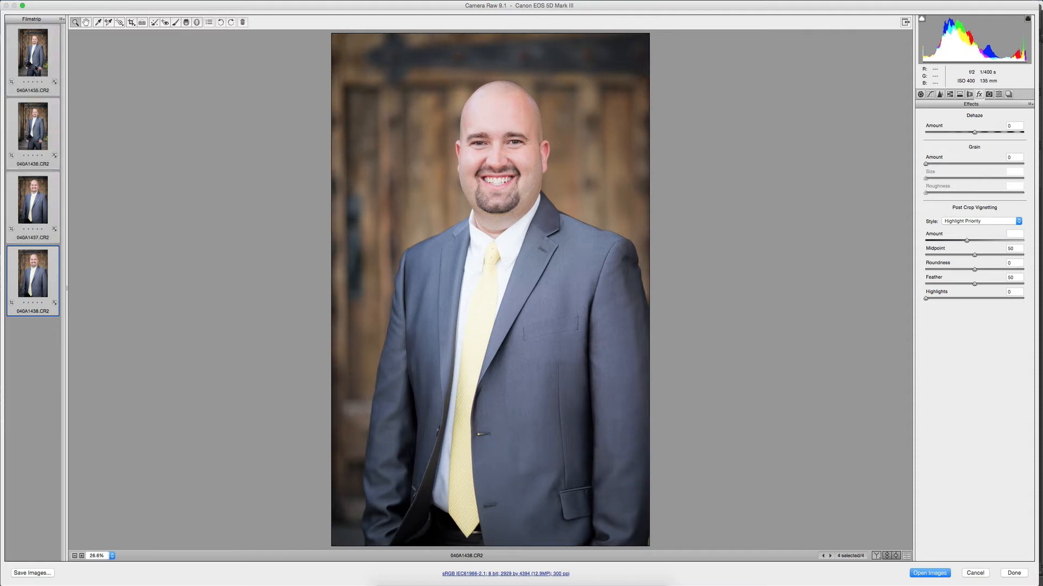
{"action": "right_click", "coordinate": [35, 65]}
{"action": "left_click", "coordinate": [54, 94]}
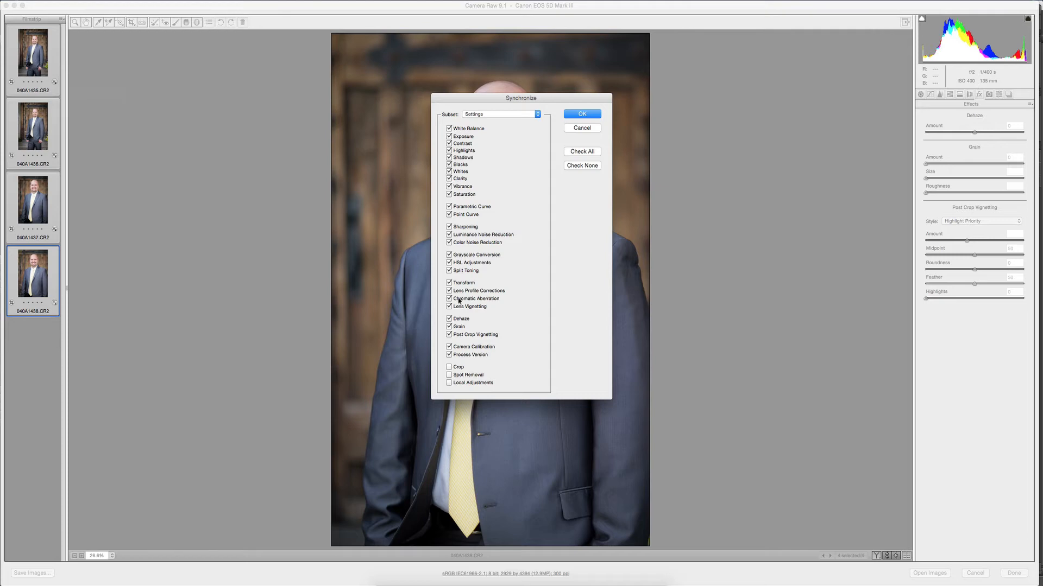
{"action": "left_click", "coordinate": [571, 114]}
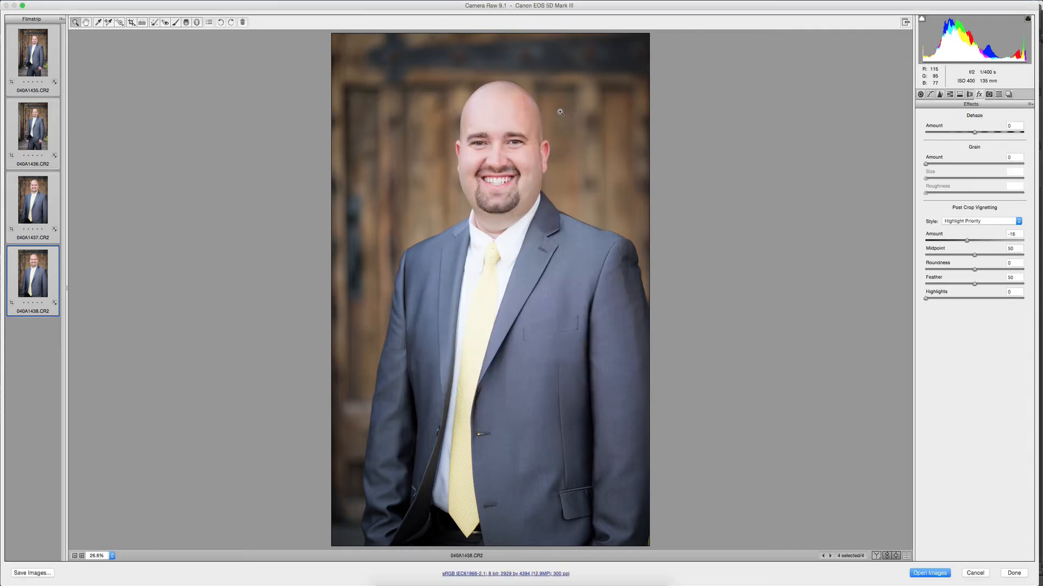
Check the synchronized vignetting on photo 040A1436 and finish the raw edits to return to Bridge.
{"action": "left_click", "coordinate": [16, 129]}
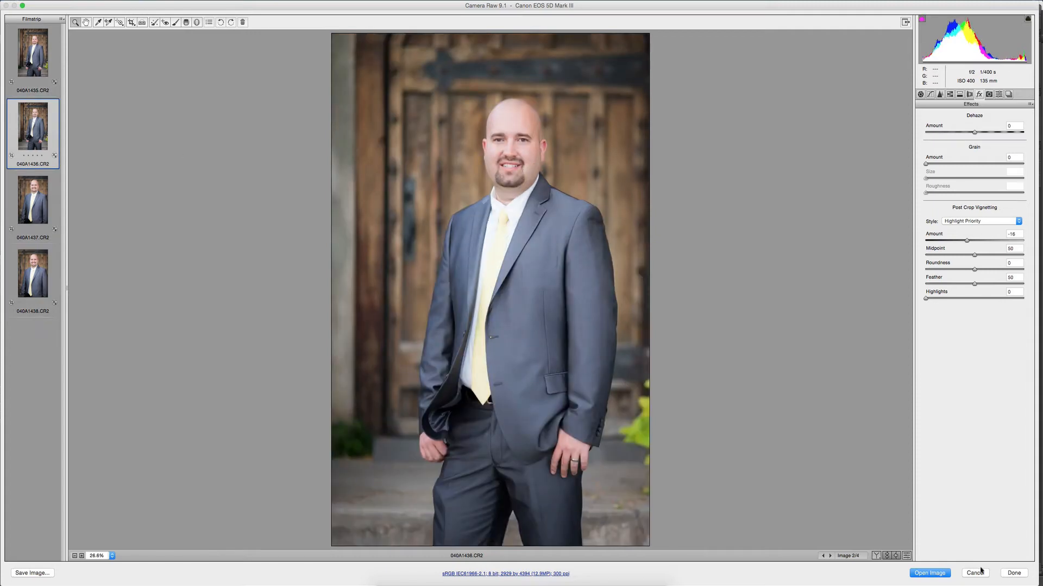
{"action": "left_click", "coordinate": [1014, 572]}
{"action": "left_click", "coordinate": [529, 584]}
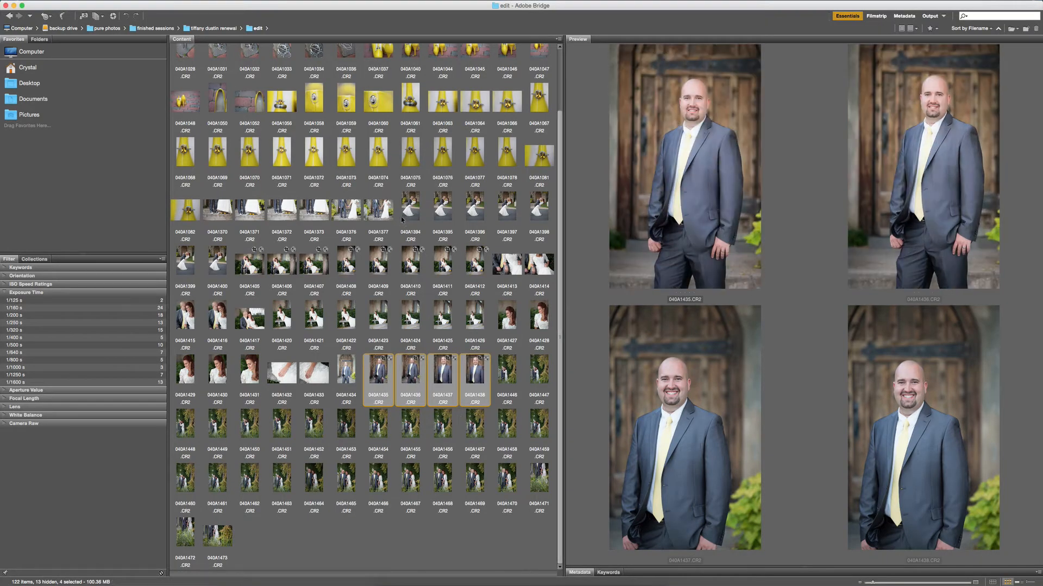
Select the yellow shoe photos 040A1037 to 040A1048 and open them together in Camera Raw.
{"action": "scroll", "coordinate": [397, 174], "scroll_direction": "up", "scroll_amount": 3}
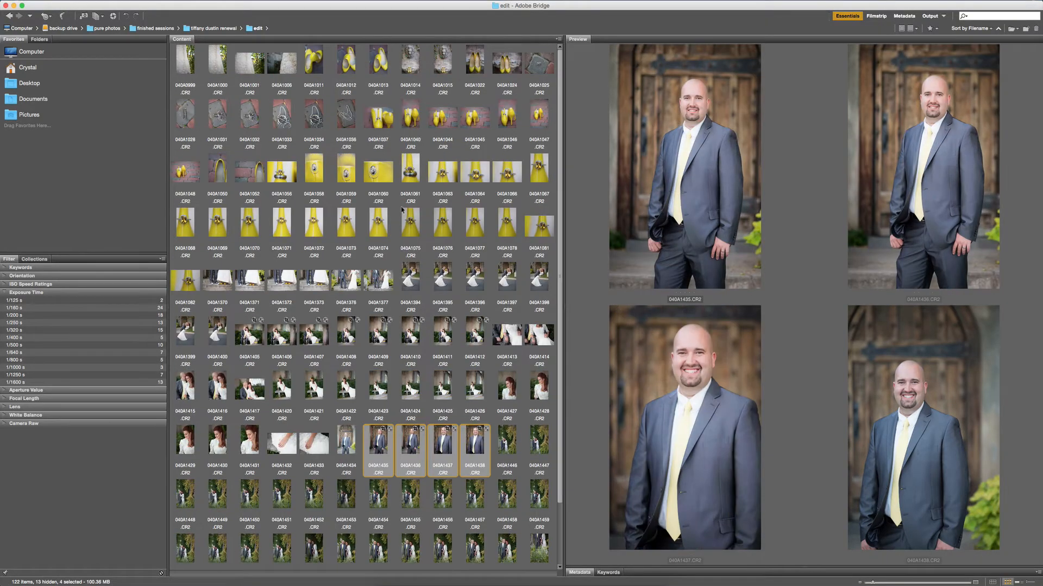
{"action": "left_click", "coordinate": [394, 122]}
{"action": "left_click", "coordinate": [400, 121]}
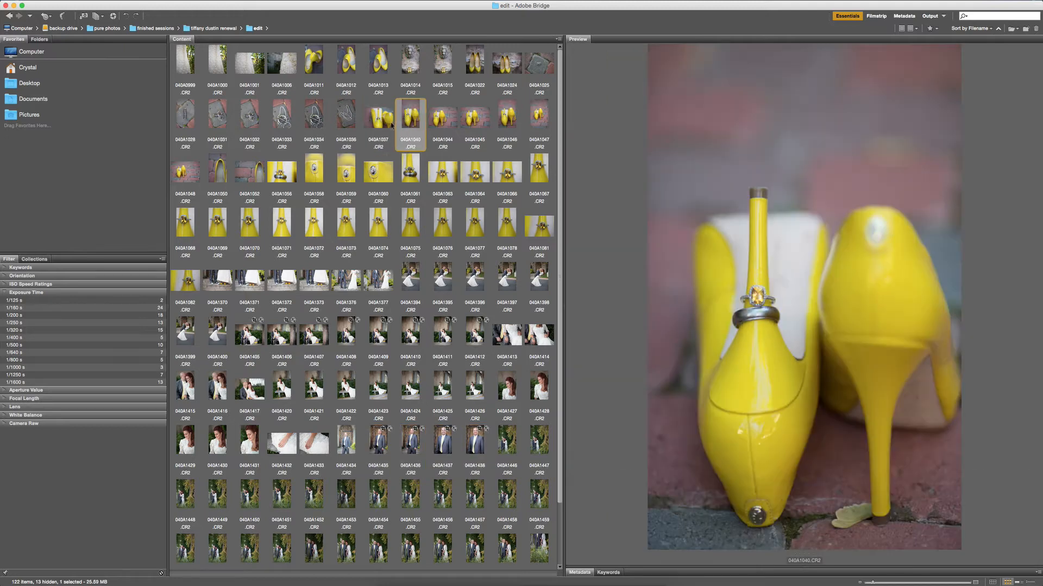
{"action": "left_click", "coordinate": [186, 170]}
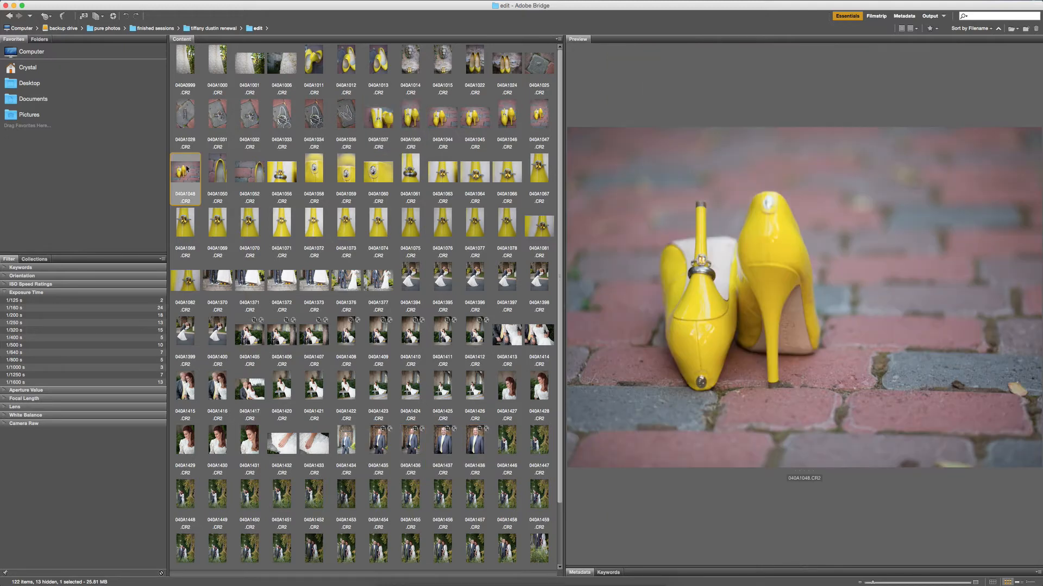
{"action": "left_click", "coordinate": [384, 121], "text": "shift"}
{"action": "key", "text": "super+o"}
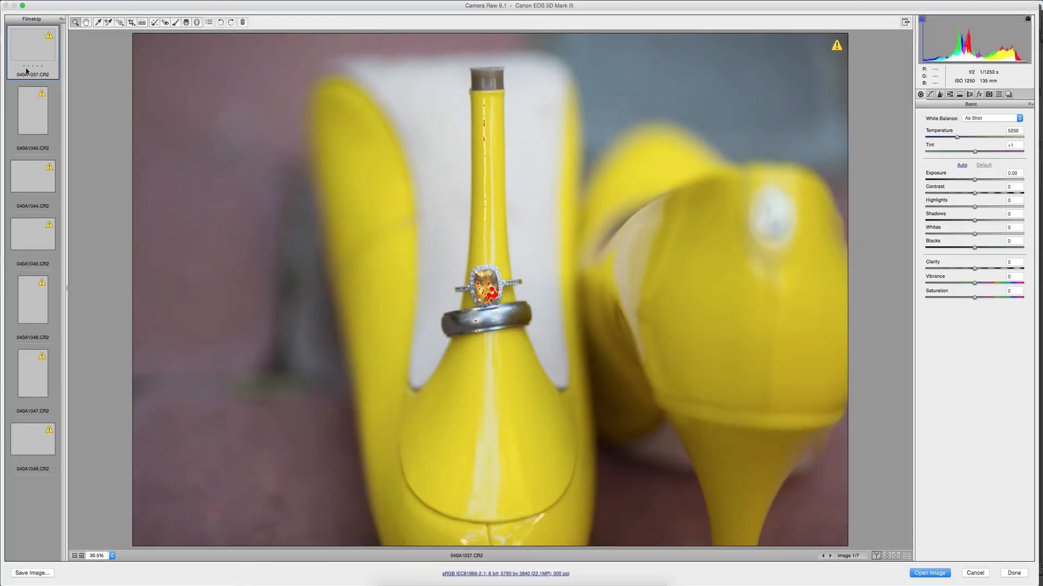
Crop photo 040A1048 tighter around the yellow shoes, to about 4745 by 3183 pixels, keeping them off-center.
{"action": "left_click", "coordinate": [36, 441]}
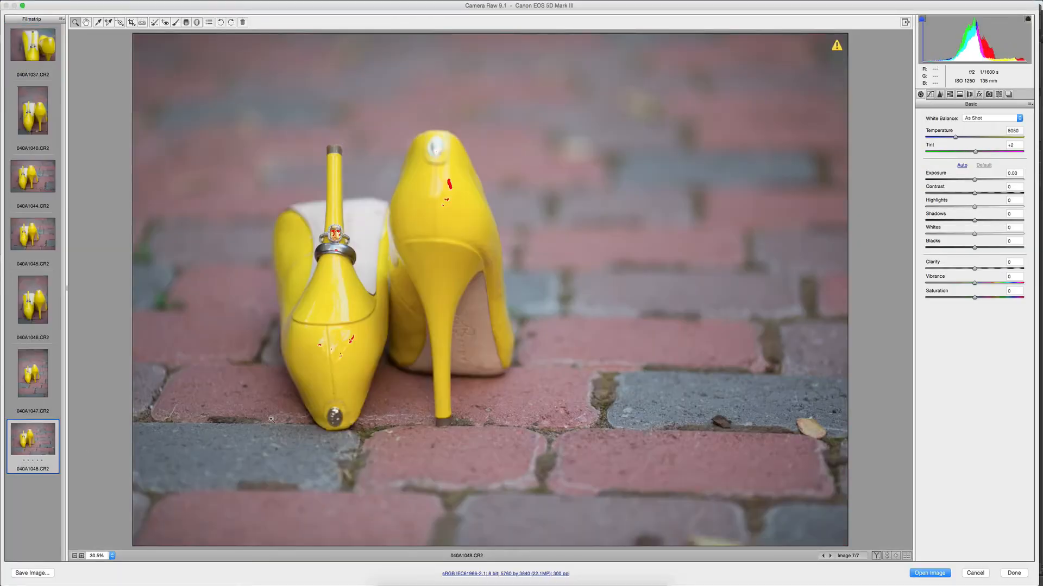
{"action": "left_click", "coordinate": [131, 23]}
{"action": "left_click_drag", "start_coordinate": [182, 58], "coordinate": [848, 535]}
{"action": "mouse_move", "coordinate": [738, 422]}
{"action": "left_mouse_down"}
{"action": "mouse_move", "coordinate": [677, 414]}
{"action": "mouse_move", "coordinate": [681, 437]}
{"action": "left_mouse_up"}
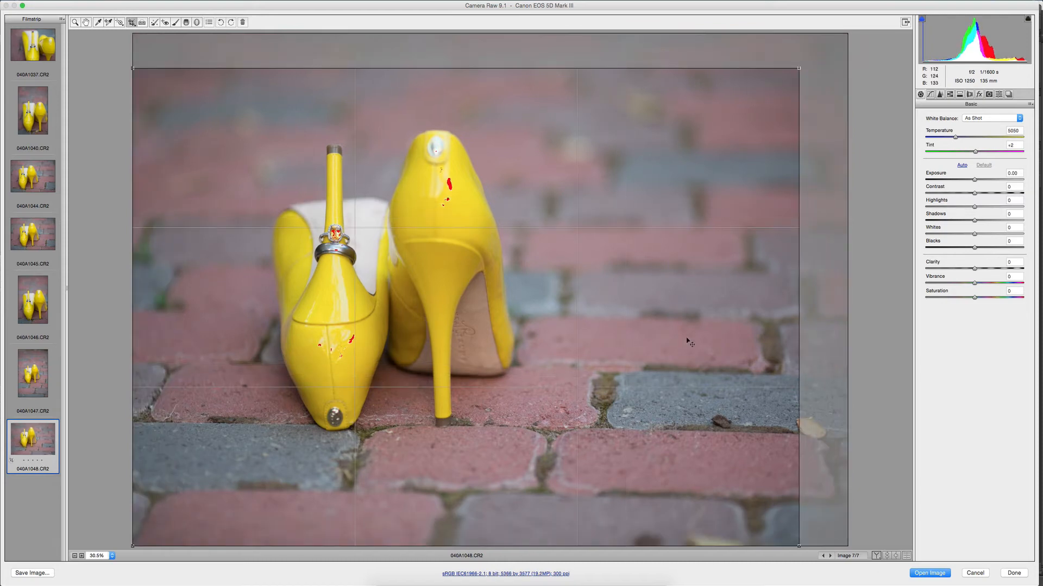
{"action": "left_click_drag", "start_coordinate": [797, 67], "coordinate": [711, 117]}
{"action": "left_click_drag", "start_coordinate": [661, 251], "coordinate": [671, 217]}
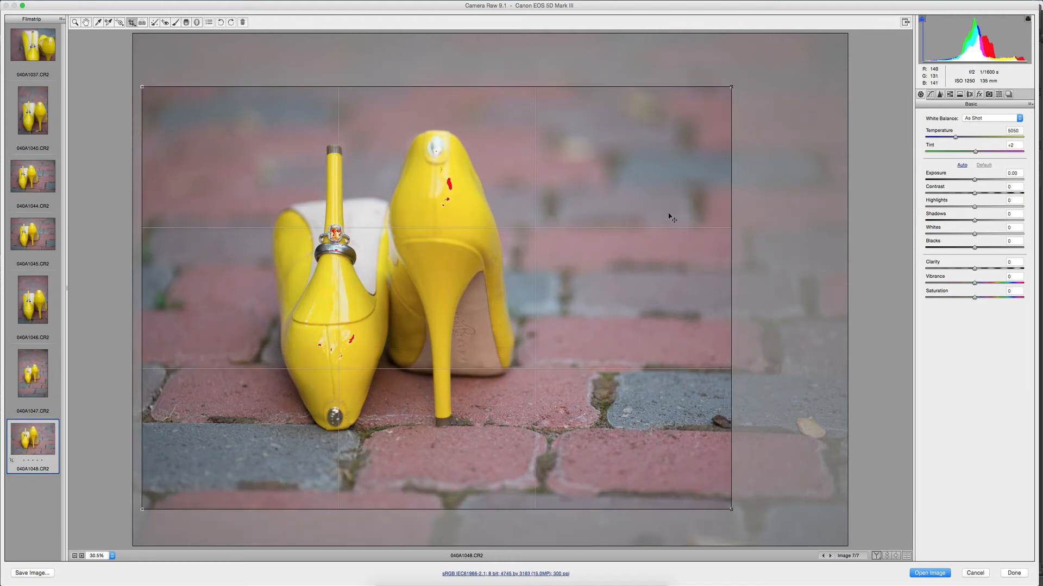
{"action": "key", "text": "Return"}
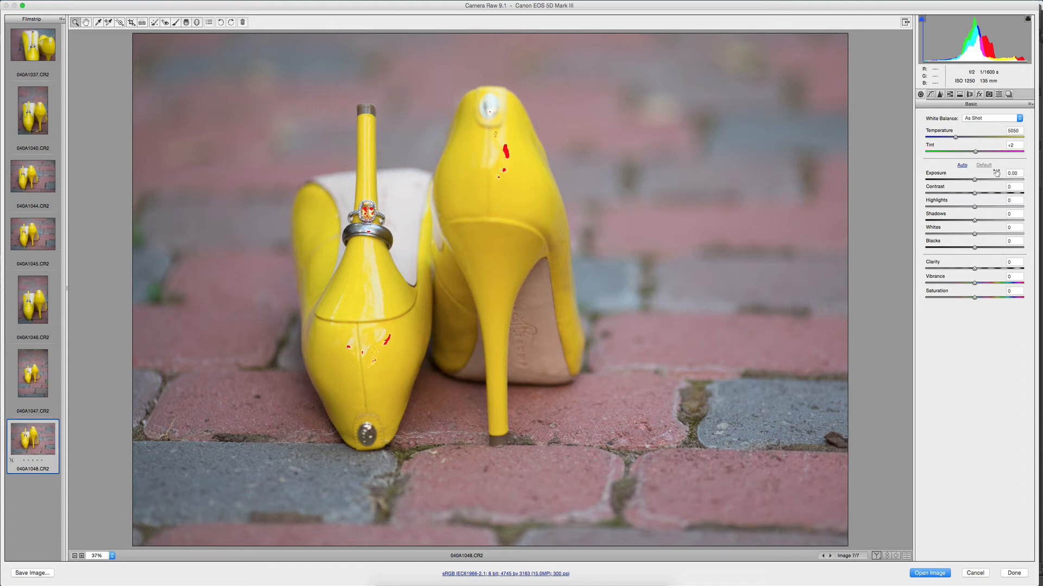
Apply the Colorpop Workflow preset to photo 040A1048 and lower its highlights to -28.
{"action": "left_click", "coordinate": [997, 95]}
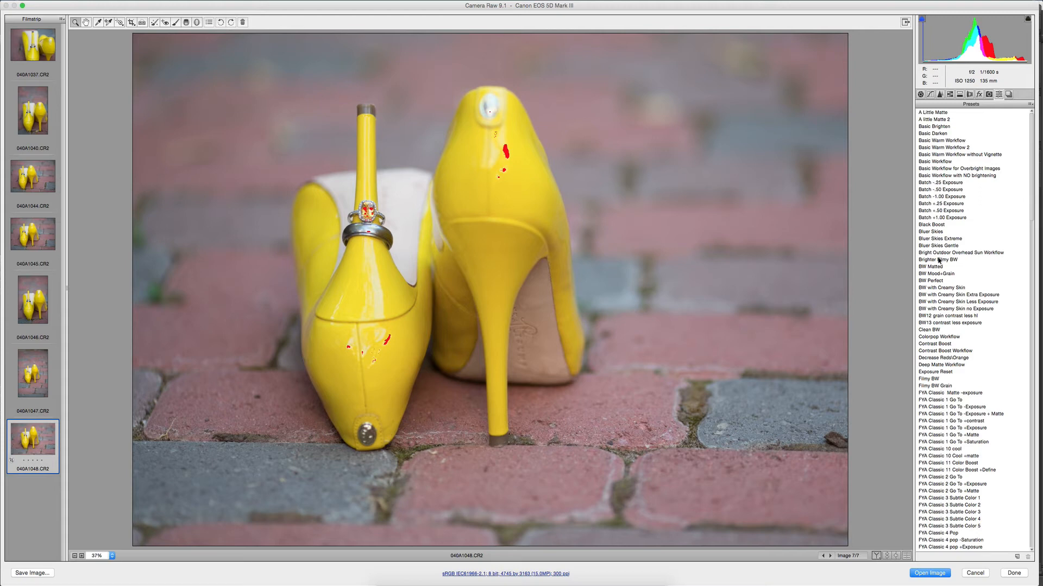
{"action": "left_click", "coordinate": [930, 337]}
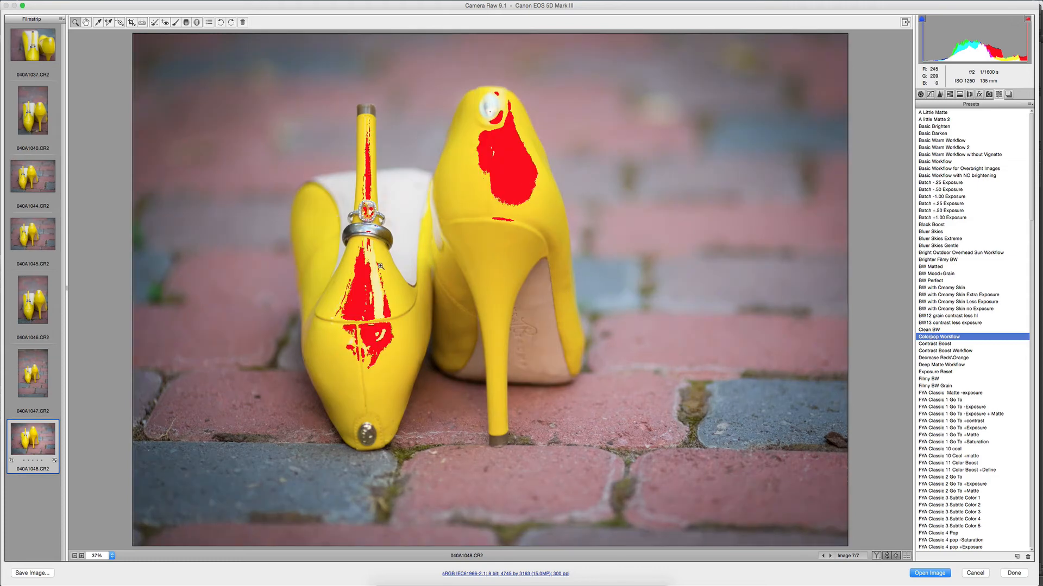
{"action": "left_click", "coordinate": [920, 94]}
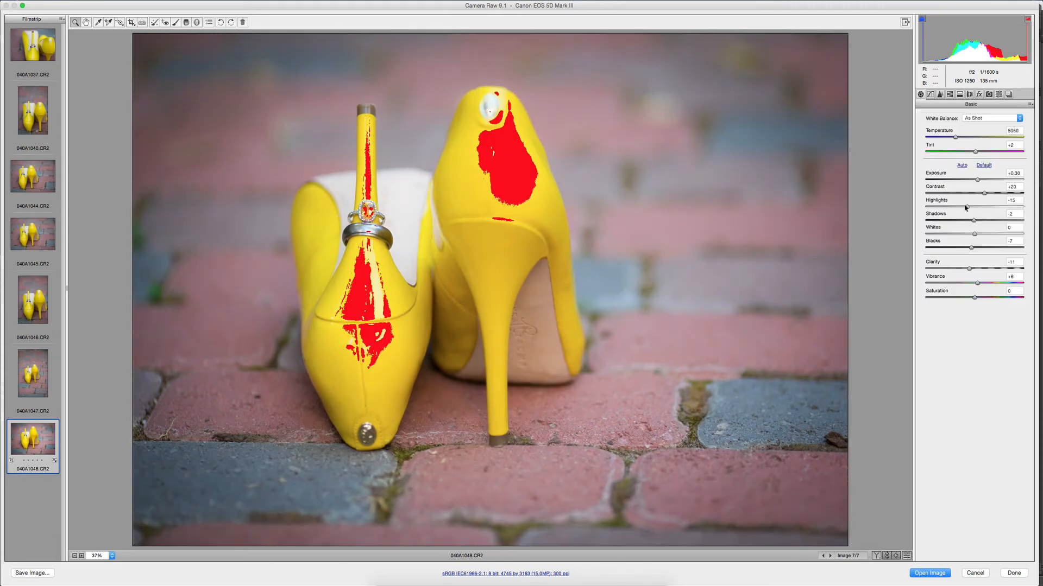
{"action": "left_click_drag", "start_coordinate": [966, 207], "coordinate": [962, 207]}
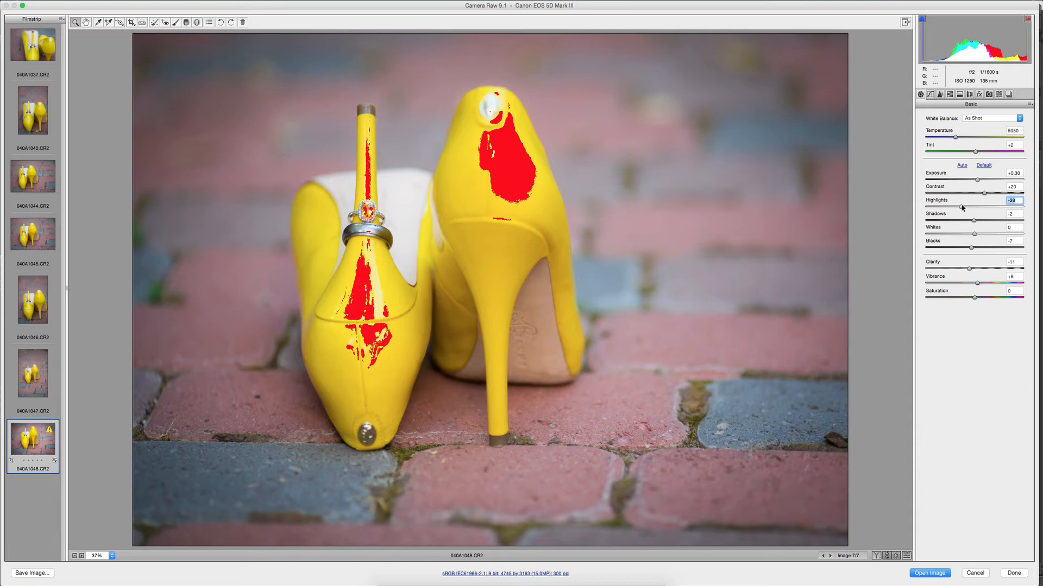
Paint over the clipped highlights on both yellow shoes with the Adjustment Brush at highlights -41, and turn off the highlight clipping warning.
{"action": "left_click", "coordinate": [176, 23]}
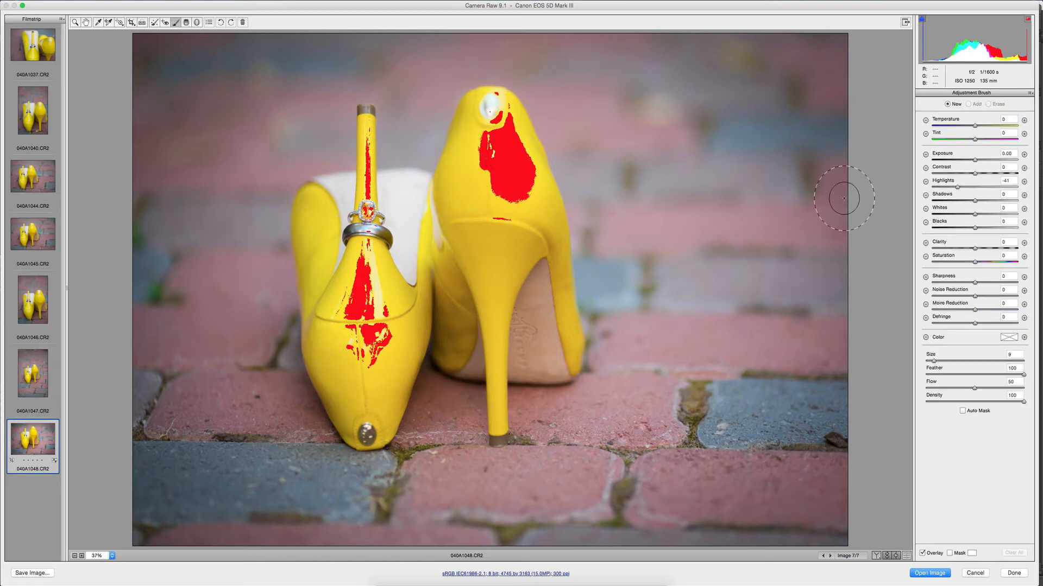
{"action": "left_click", "coordinate": [503, 155]}
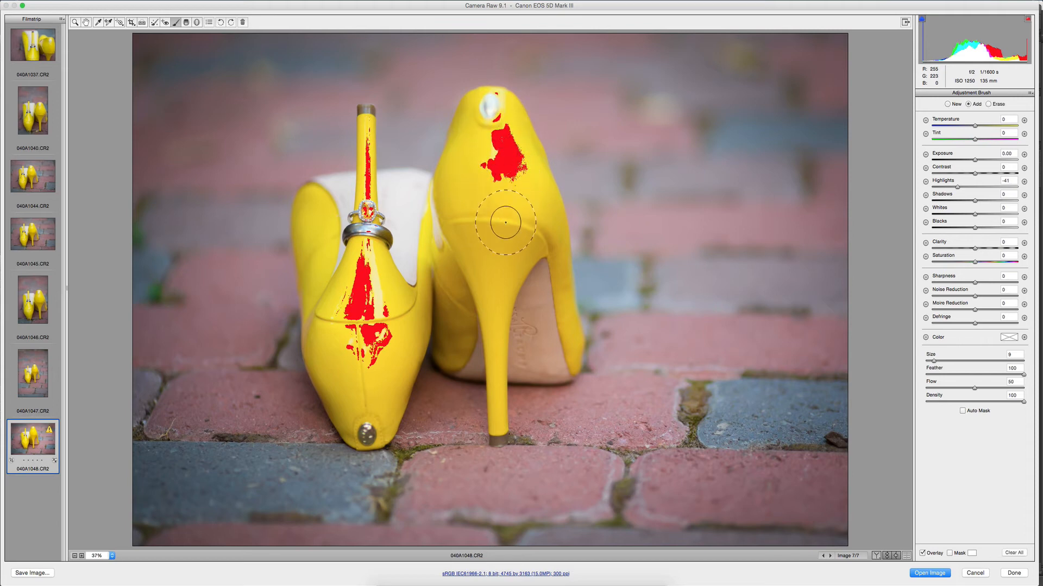
{"action": "left_click_drag", "start_coordinate": [362, 354], "coordinate": [372, 125]}
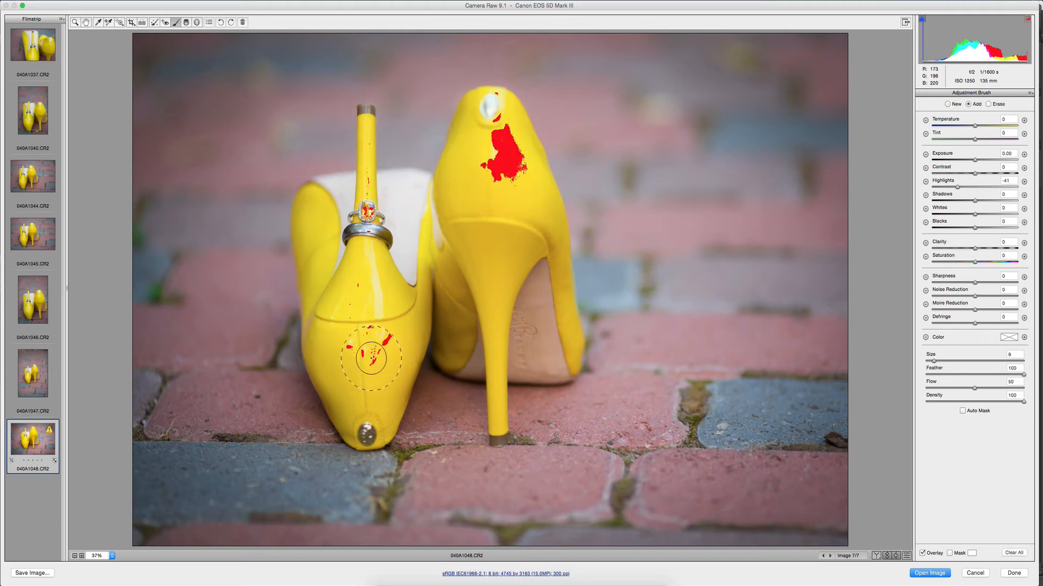
{"action": "left_click", "coordinate": [1027, 19]}
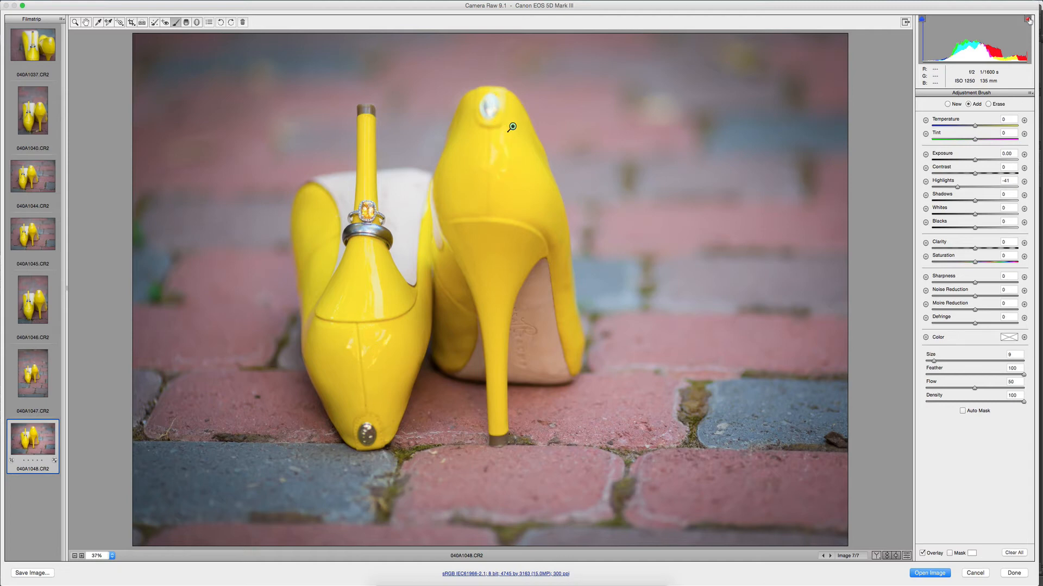
Turn on the highlight clipping warning and try lowering the shoe brush adjustment's exposure to -1.25, resetting it to 0.
{"action": "left_click", "coordinate": [1028, 19]}
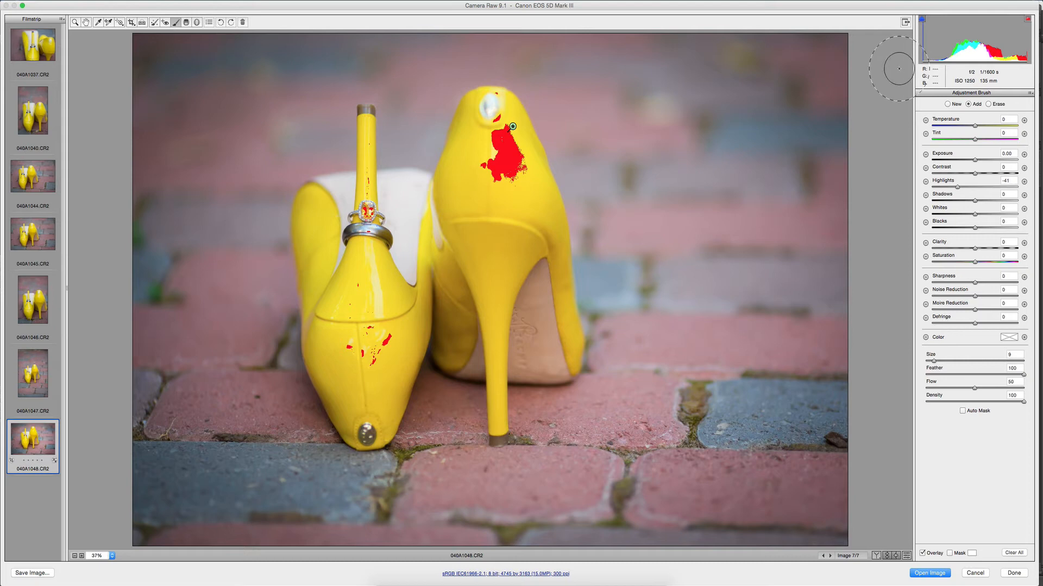
{"action": "left_click", "coordinate": [948, 105]}
{"action": "left_click", "coordinate": [512, 126]}
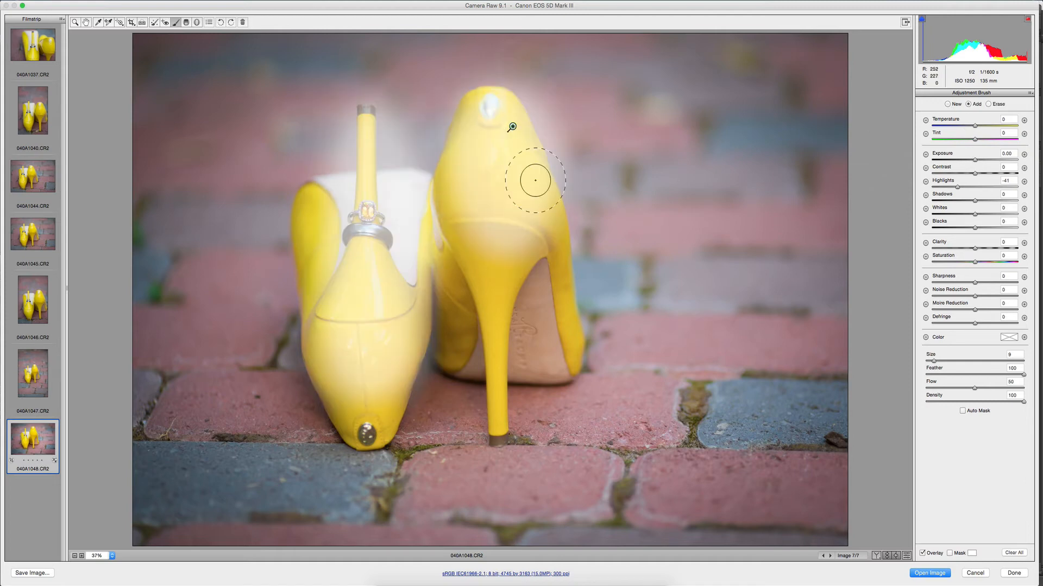
{"action": "left_click", "coordinate": [961, 160]}
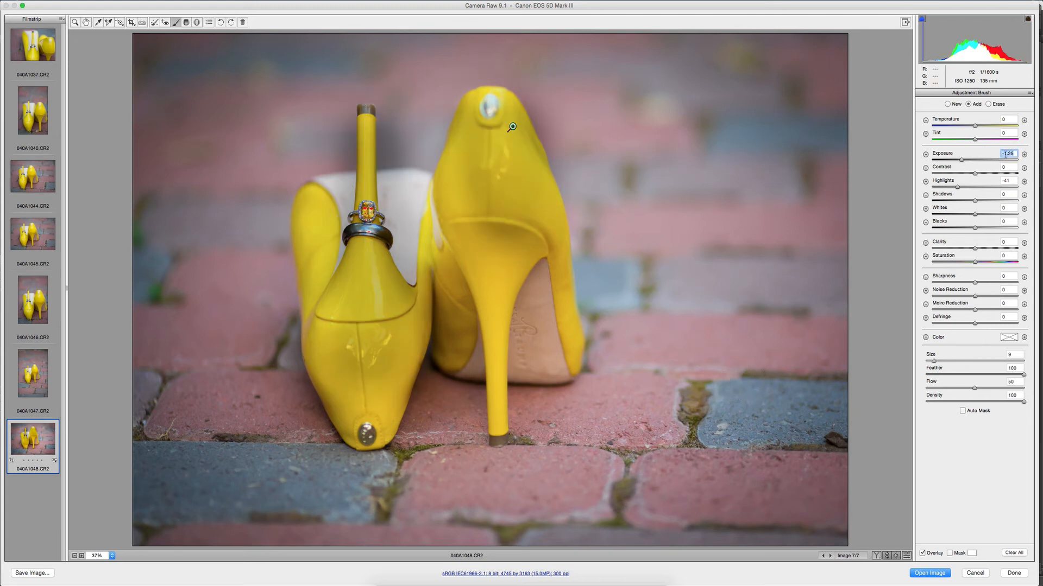
{"action": "type", "text": "0"}
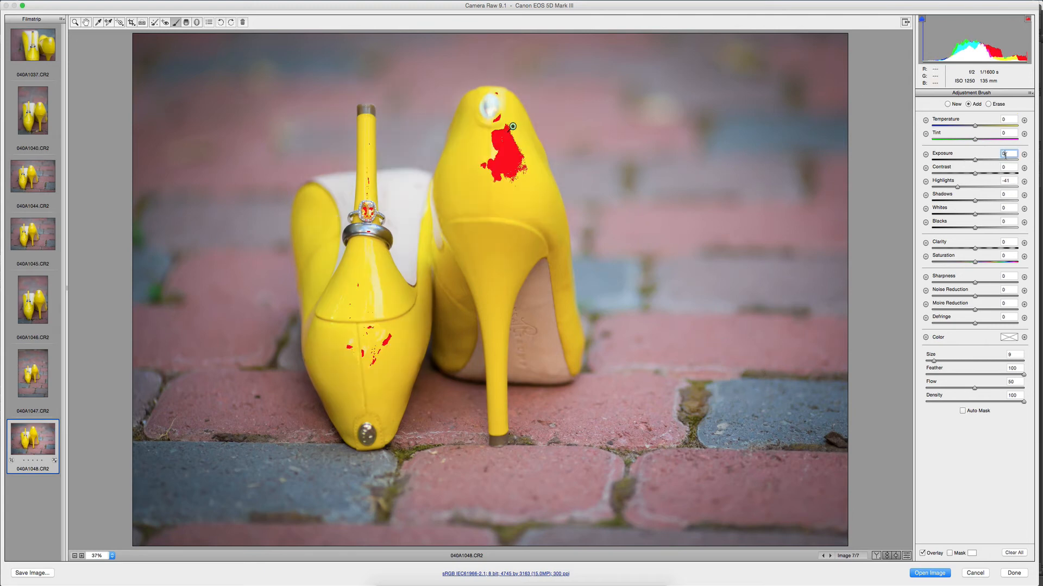
Set up a new Adjustment Brush adjustment with highlights 0, exposure -0.80 and saturation +13.
{"action": "left_click", "coordinate": [948, 104]}
{"action": "left_click", "coordinate": [1008, 181]}
{"action": "type", "text": "0"}
{"action": "left_click_drag", "start_coordinate": [975, 160], "coordinate": [966, 161]}
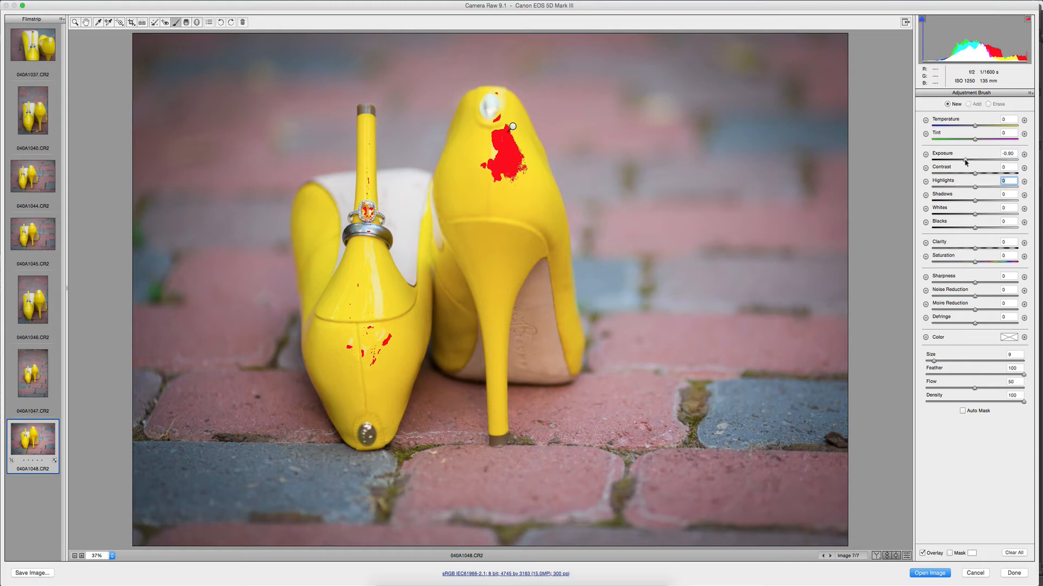
{"action": "left_click", "coordinate": [981, 262]}
Paint the brick background around the shoes with an enlarged brush, and the area above them with a smaller brush at size 16.
{"action": "key", "text": "bracketright"}
{"action": "key", "text": "bracketright"}
{"action": "key", "text": "bracketright"}
{"action": "key", "text": "bracketright"}
{"action": "key", "text": "bracketright"}
{"action": "key", "text": "bracketright"}
{"action": "key", "text": "bracketright"}
{"action": "key", "text": "bracketright"}
{"action": "key", "text": "bracketright"}
{"action": "key", "text": "bracketright"}
{"action": "key", "text": "bracketright"}
{"action": "key", "text": "bracketright"}
{"action": "key", "text": "bracketright"}
{"action": "key", "text": "bracketright"}
{"action": "key", "text": "bracketright"}
{"action": "key", "text": "bracketright"}
{"action": "key", "text": "bracketright"}
{"action": "key", "text": "bracketright"}
{"action": "key", "text": "bracketright"}
{"action": "key", "text": "bracketright"}
{"action": "key", "text": "bracketright"}
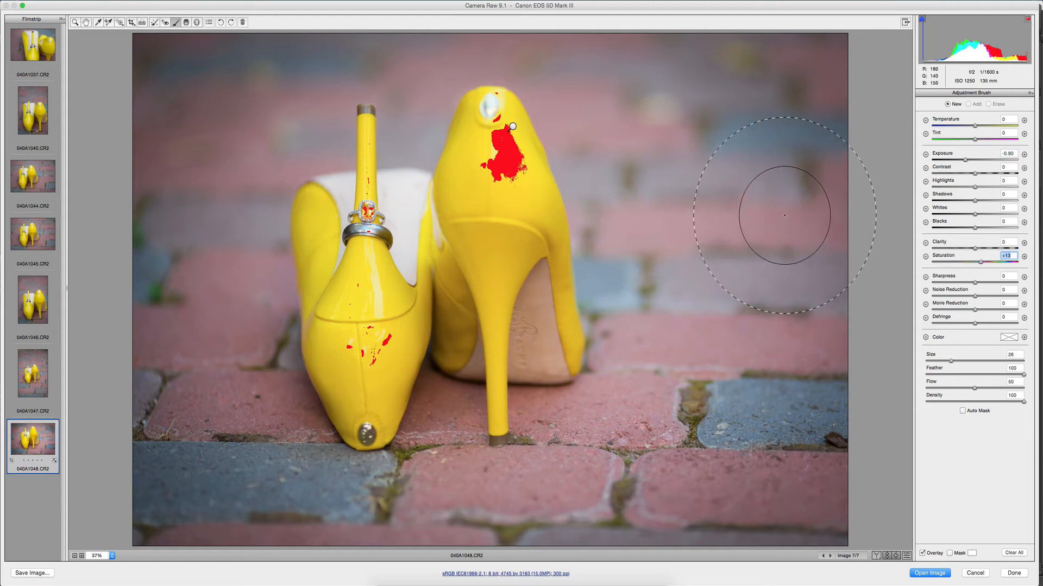
{"action": "mouse_move", "coordinate": [782, 76]}
{"action": "left_mouse_down"}
{"action": "mouse_move", "coordinate": [692, 98]}
{"action": "mouse_move", "coordinate": [687, 233]}
{"action": "mouse_move", "coordinate": [635, 581]}
{"action": "mouse_move", "coordinate": [522, 565]}
{"action": "left_mouse_up"}
{"action": "mouse_move", "coordinate": [182, 68]}
{"action": "left_mouse_down"}
{"action": "mouse_move", "coordinate": [229, 570]}
{"action": "mouse_move", "coordinate": [325, 564]}
{"action": "mouse_move", "coordinate": [434, 520]}
{"action": "mouse_move", "coordinate": [553, 511]}
{"action": "left_mouse_up"}
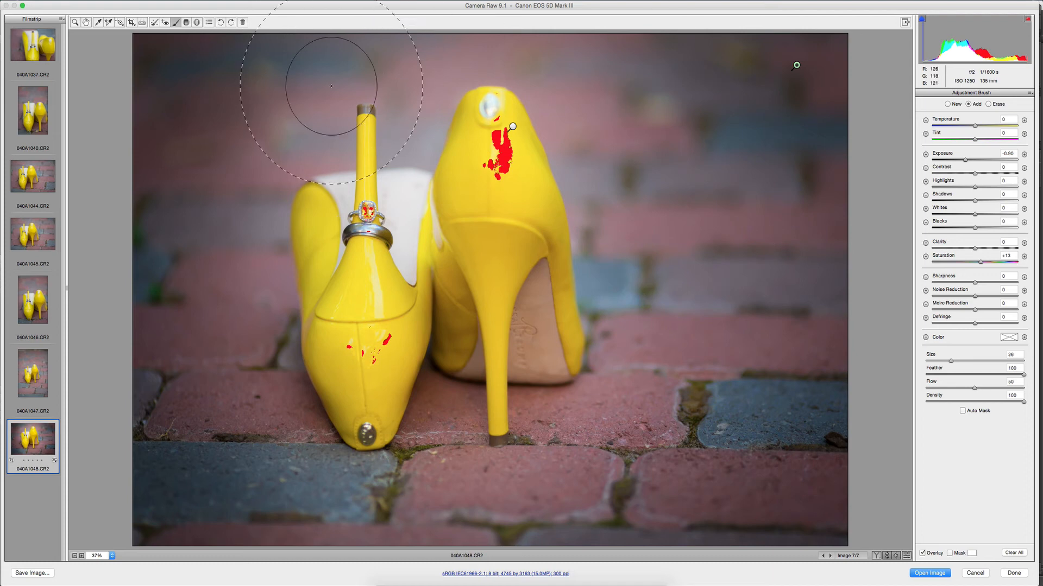
{"action": "key", "text": "bracketleft"}
{"action": "key", "text": "bracketleft"}
{"action": "key", "text": "bracketleft"}
{"action": "key", "text": "bracketleft"}
{"action": "key", "text": "bracketleft"}
{"action": "key", "text": "bracketleft"}
{"action": "key", "text": "bracketleft"}
{"action": "key", "text": "bracketleft"}
{"action": "key", "text": "bracketleft"}
{"action": "key", "text": "bracketleft"}
{"action": "key", "text": "bracketleft"}
{"action": "key", "text": "bracketleft"}
{"action": "key", "text": "bracketleft"}
{"action": "key", "text": "bracketleft"}
{"action": "mouse_move", "coordinate": [405, 74]}
{"action": "left_mouse_down"}
{"action": "mouse_move", "coordinate": [267, 105]}
{"action": "mouse_move", "coordinate": [414, 85]}
{"action": "mouse_move", "coordinate": [528, 41]}
{"action": "left_mouse_up"}
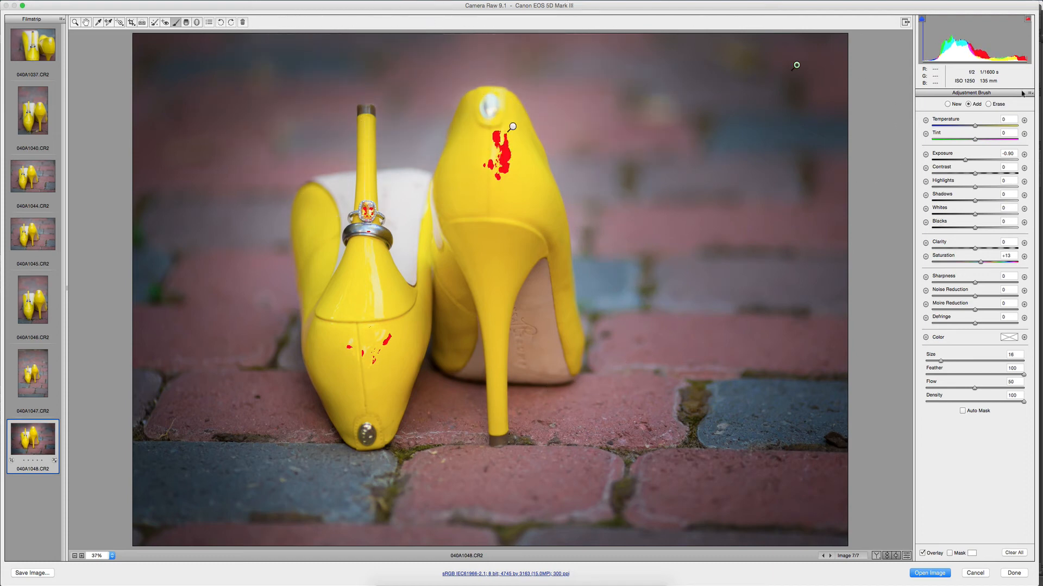
Set the background brush adjustment's exposure to -0.35 and leave the Adjustment Brush.
{"action": "left_click", "coordinate": [971, 162]}
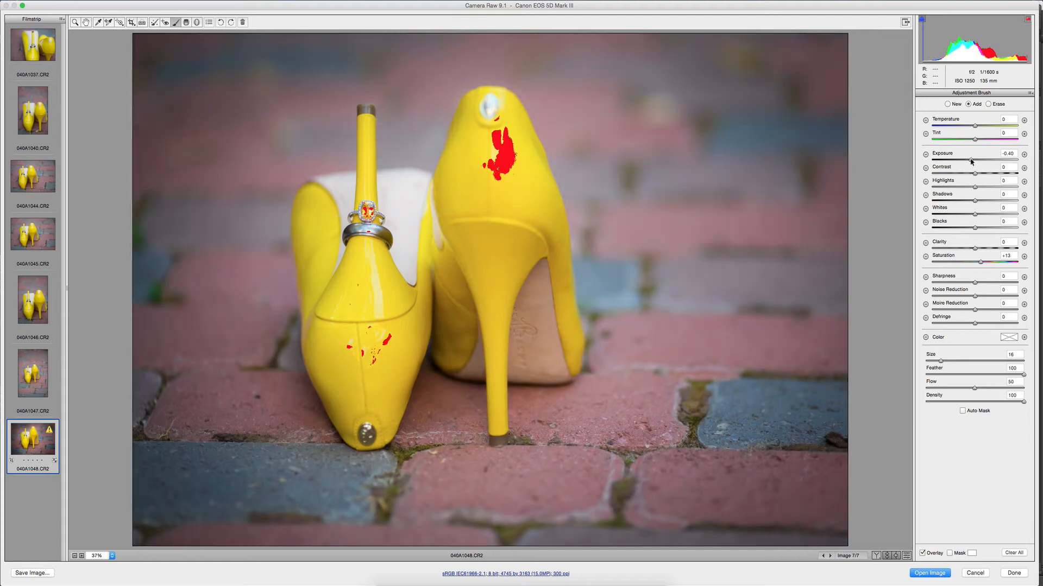
{"action": "left_click_drag", "start_coordinate": [971, 161], "coordinate": [972, 161]}
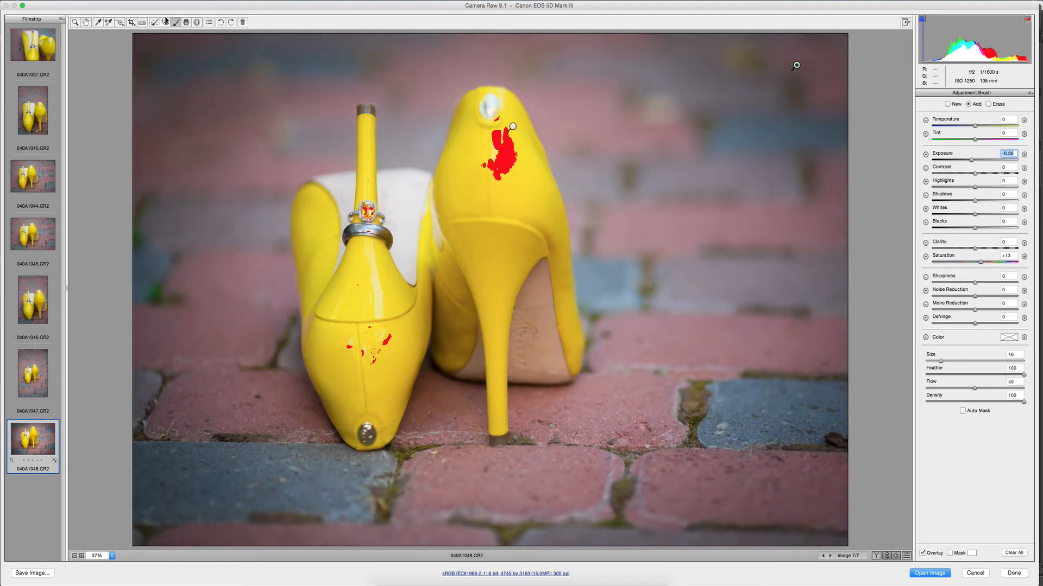
{"action": "key", "text": "h"}
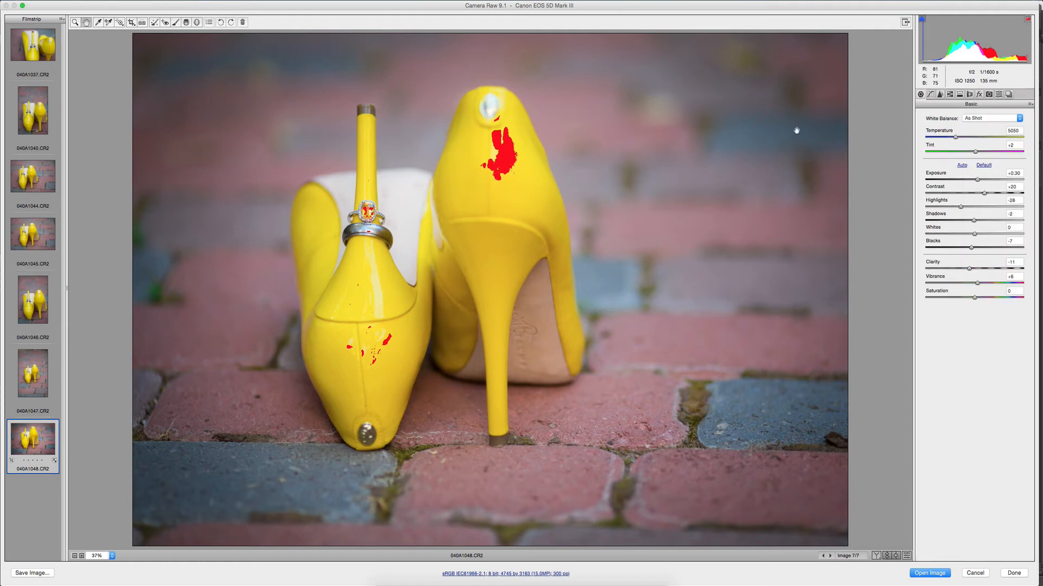
Lower photo 040A1048's highlights to -48 and try a temperature of 5300 before restoring 5050.
{"action": "left_click", "coordinate": [956, 137]}
{"action": "left_click_drag", "start_coordinate": [958, 138], "coordinate": [960, 138]}
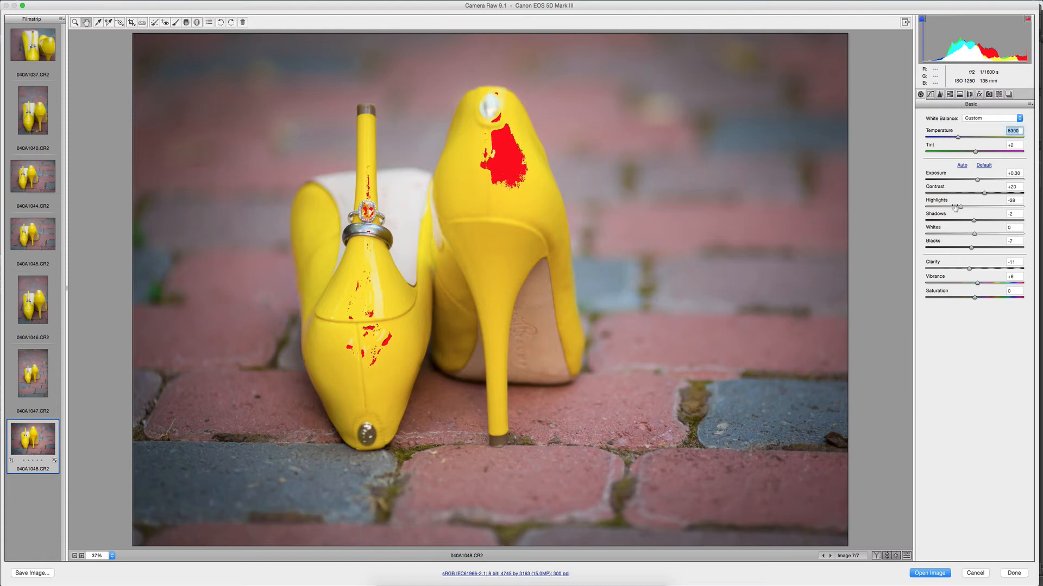
{"action": "left_click_drag", "start_coordinate": [959, 207], "coordinate": [949, 207]}
{"action": "left_click_drag", "start_coordinate": [959, 139], "coordinate": [956, 139]}
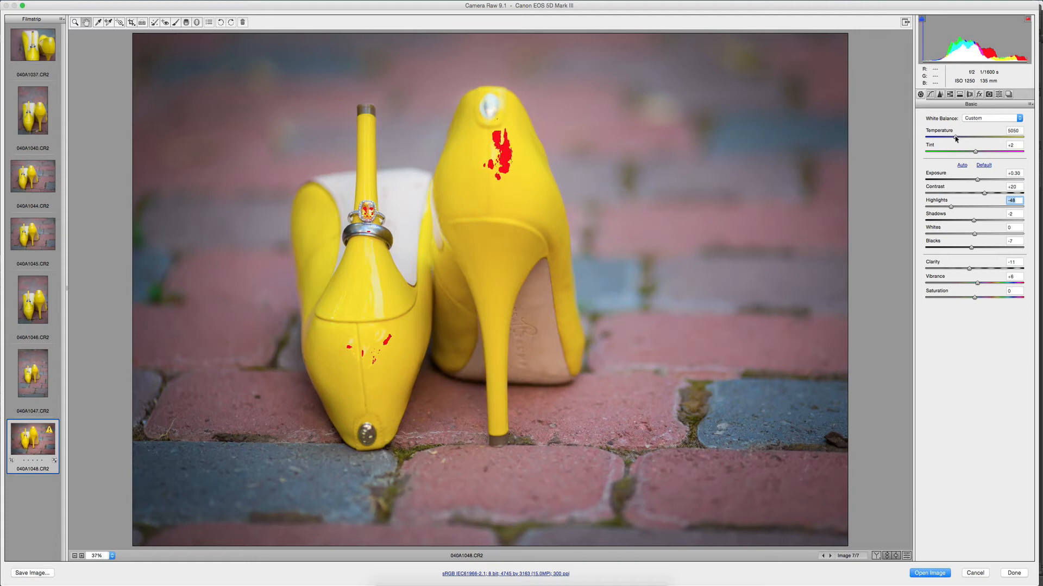
{"action": "left_click", "coordinate": [956, 139]}
Warm photo 040A1048's temperature to 5450 while comparing before and after views, and return to the single view.
{"action": "left_click", "coordinate": [877, 556]}
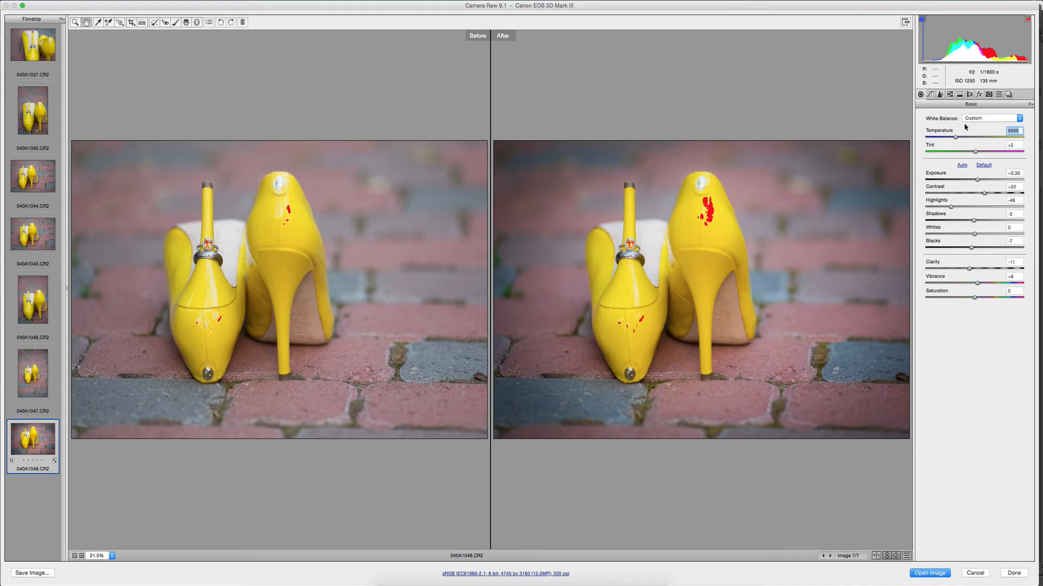
{"action": "left_click_drag", "start_coordinate": [957, 139], "coordinate": [962, 139]}
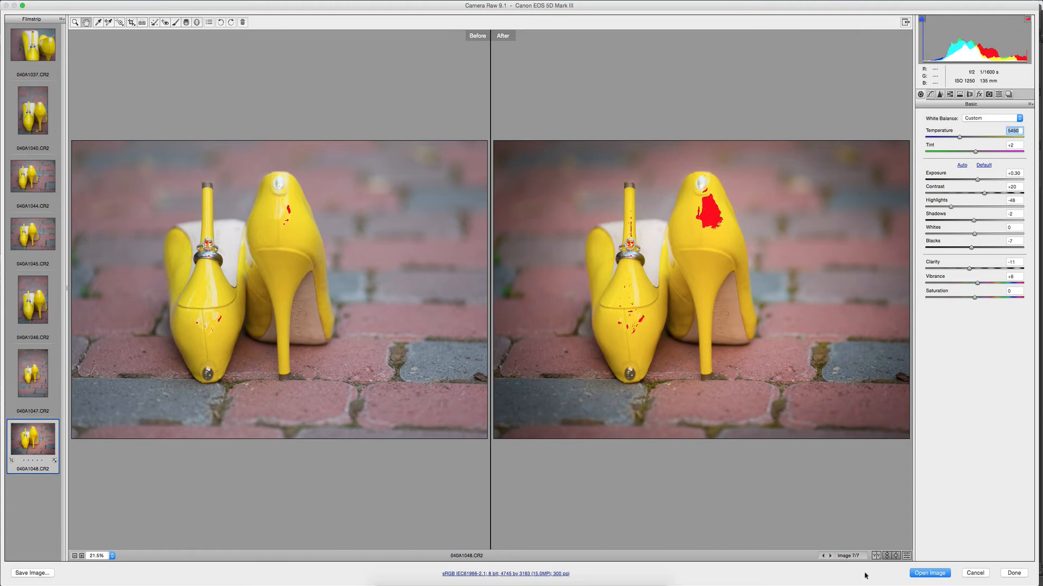
{"action": "left_click", "coordinate": [875, 556]}
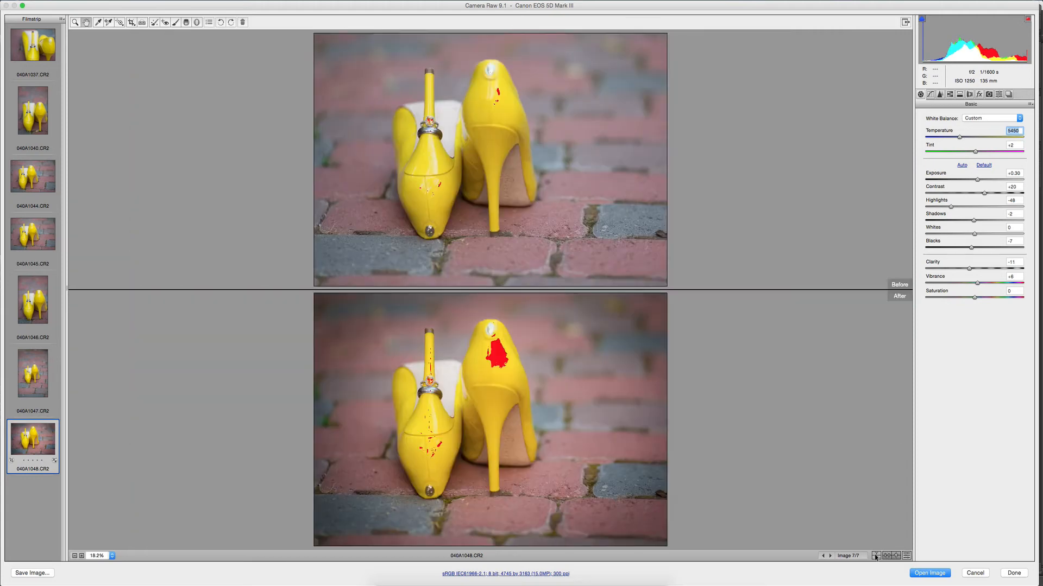
{"action": "left_click", "coordinate": [875, 556]}
{"action": "left_click", "coordinate": [875, 556]}
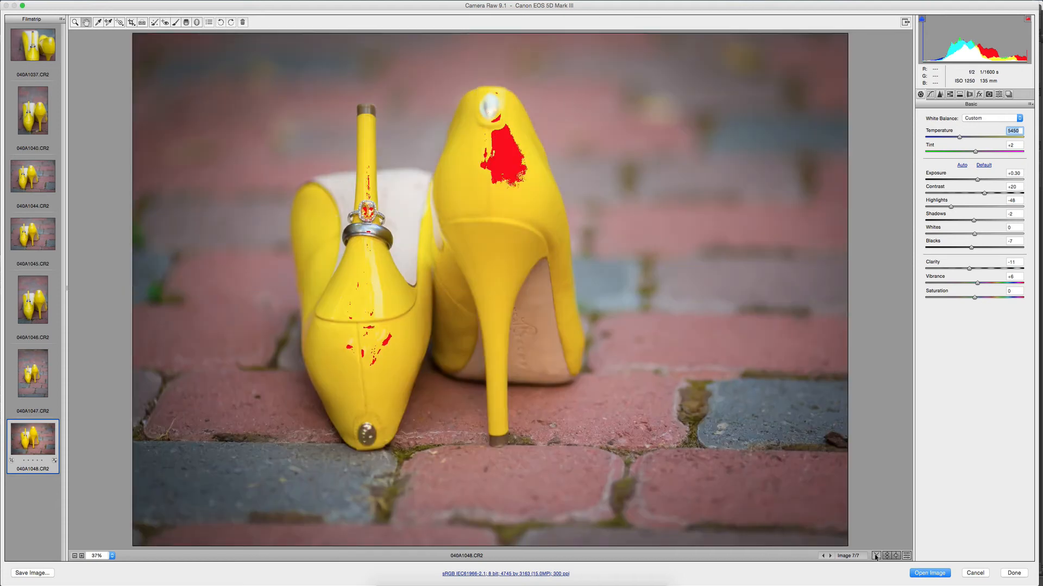
Select all seven shoe photos and synchronize the settings of 040A1048 to them, including crop and local adjustments.
{"action": "left_click", "coordinate": [30, 55], "text": "shift"}
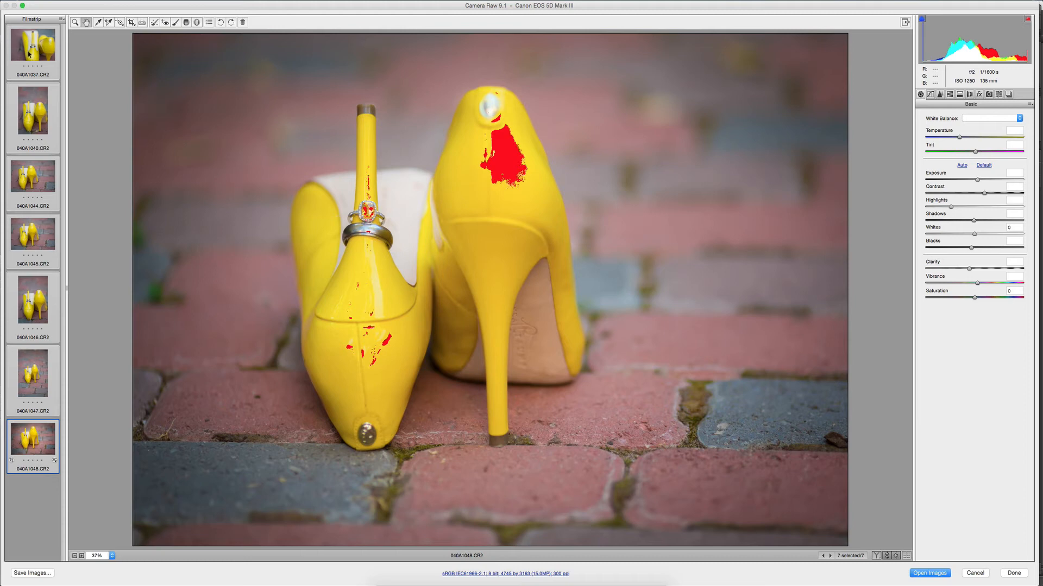
{"action": "right_click", "coordinate": [30, 54]}
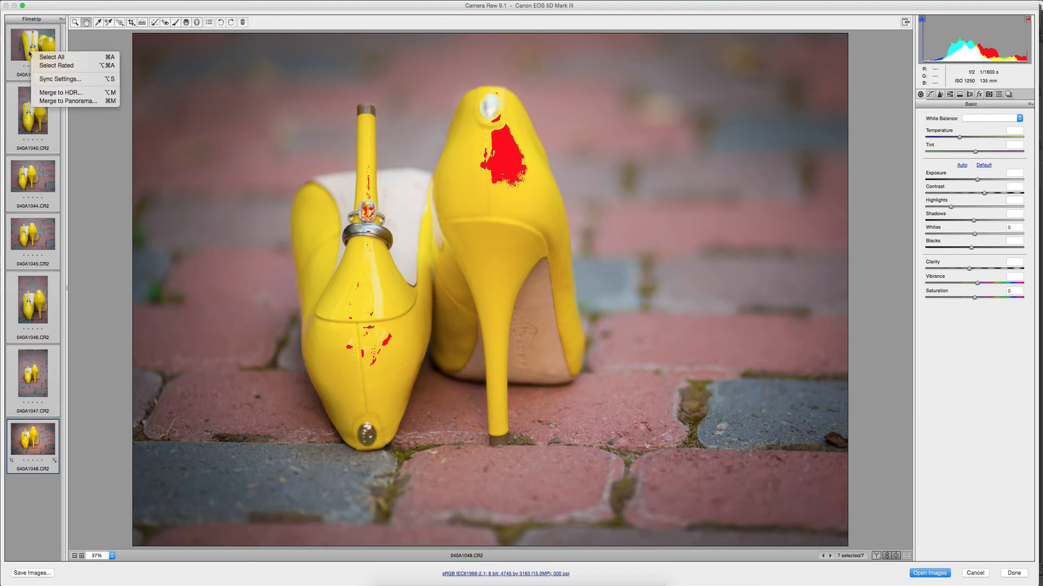
{"action": "left_click", "coordinate": [47, 78]}
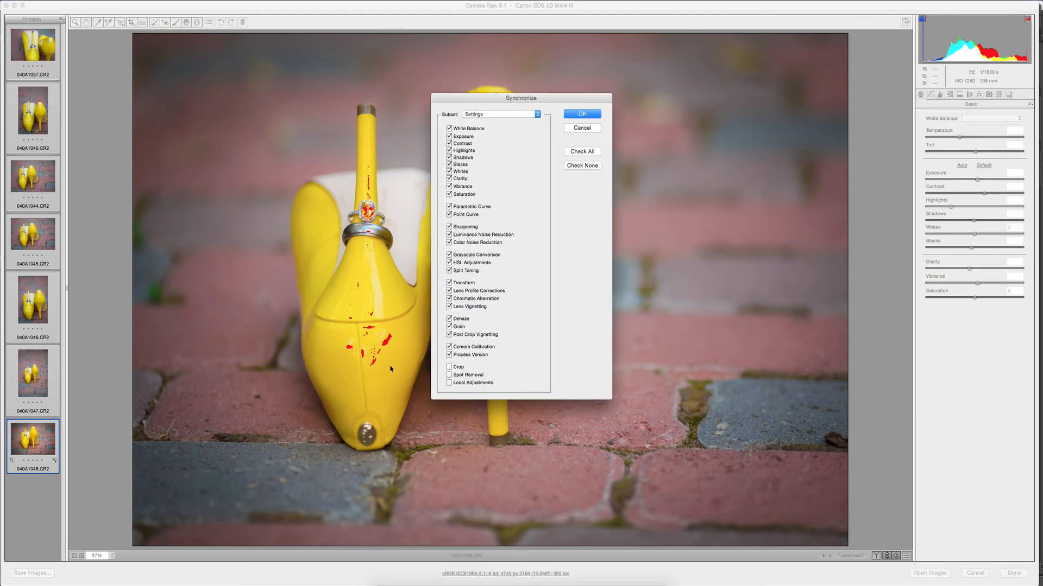
{"action": "left_click", "coordinate": [457, 367]}
{"action": "key", "text": "Return"}
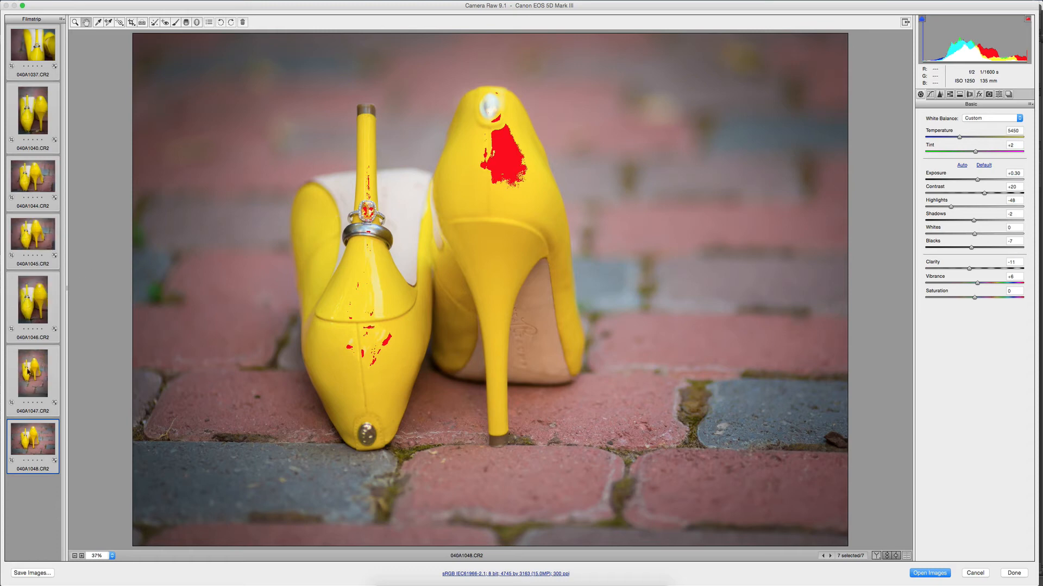
Crop photo 040A1037 tighter around the rings, to about 4054 by 2703 pixels, with the crop frame level.
{"action": "left_click", "coordinate": [34, 42]}
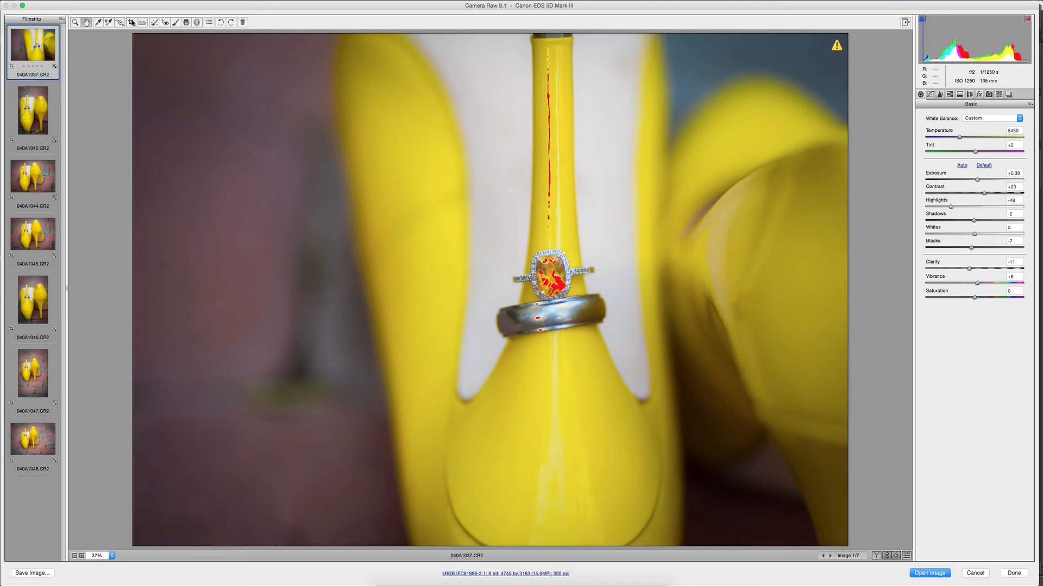
{"action": "left_click", "coordinate": [132, 22]}
{"action": "left_click_drag", "start_coordinate": [563, 417], "coordinate": [659, 342]}
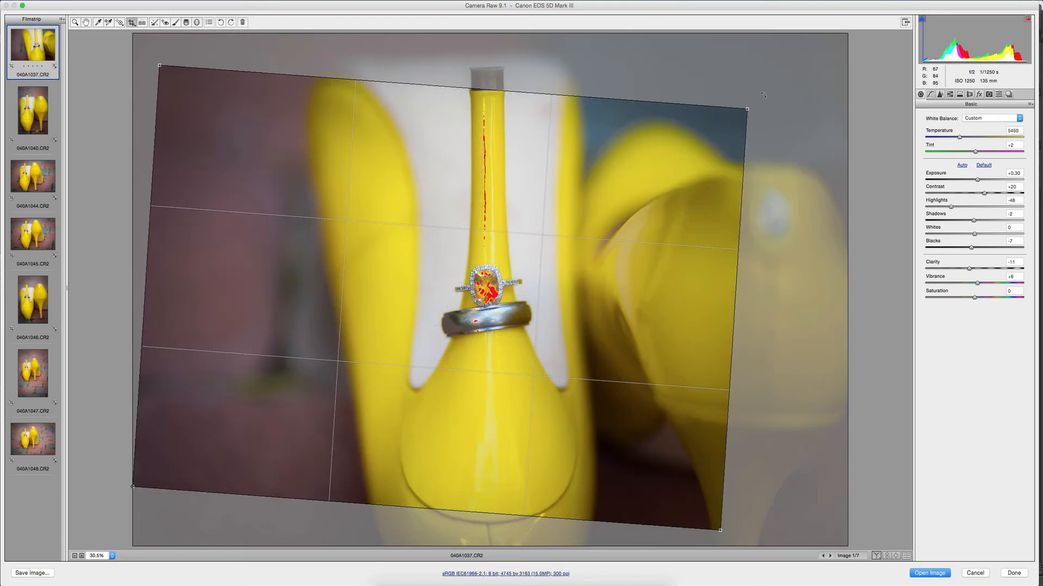
{"action": "left_click_drag", "start_coordinate": [763, 95], "coordinate": [646, 146]}
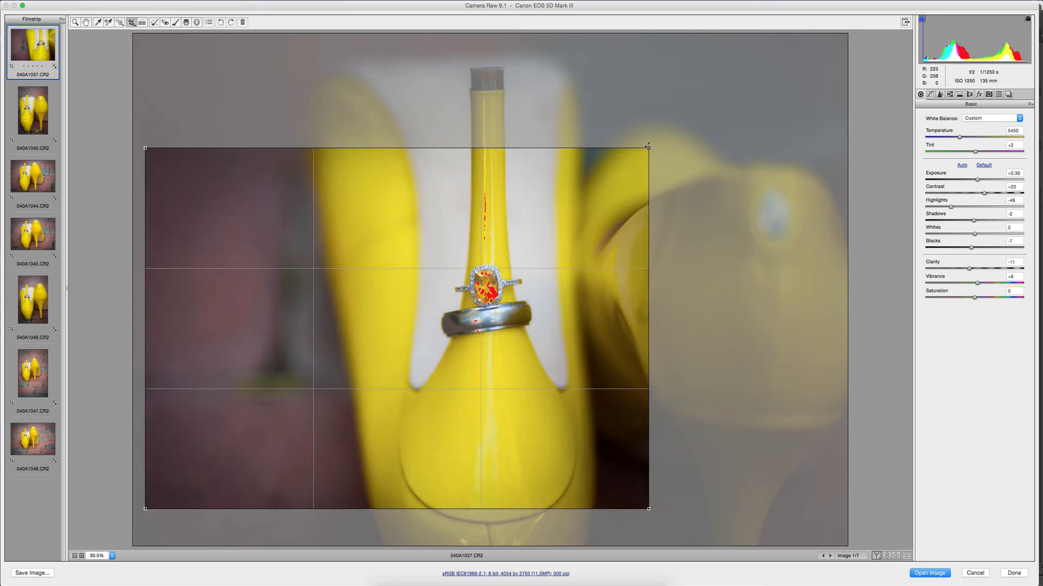
{"action": "key", "text": "z"}
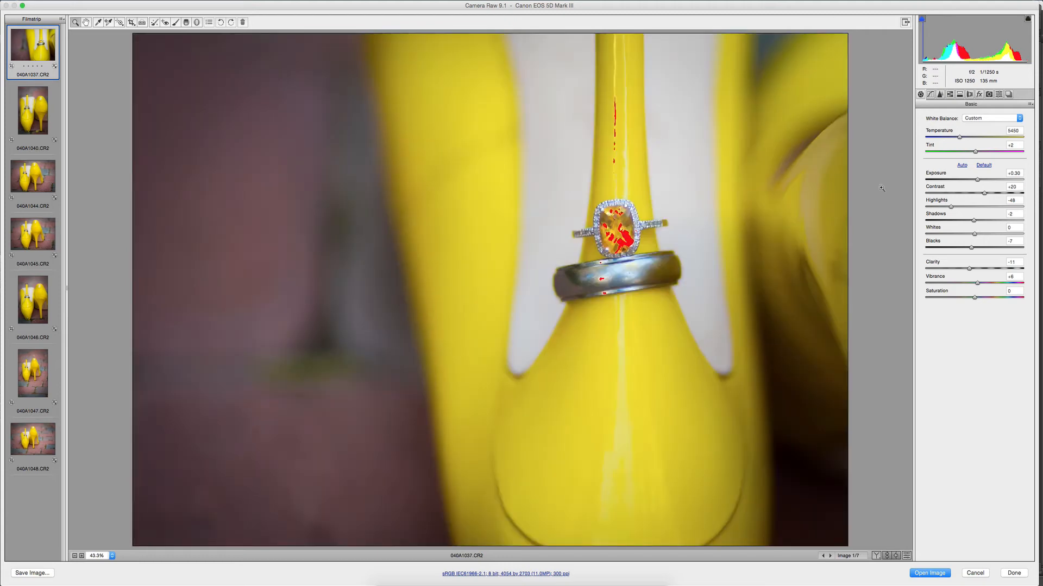
With the highlight clipping warning off, lower photo 040A1037's highlights to -51 and reduce the saturation of its blues.
{"action": "left_click", "coordinate": [1027, 19]}
{"action": "left_click_drag", "start_coordinate": [952, 207], "coordinate": [950, 207]}
{"action": "left_click", "coordinate": [950, 95]}
{"action": "left_click", "coordinate": [945, 129]}
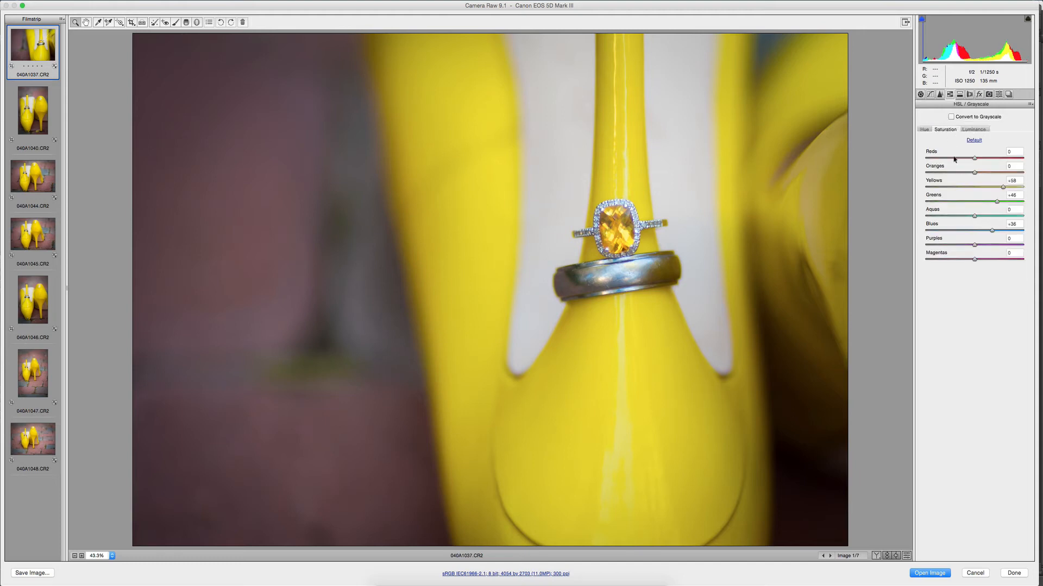
{"action": "left_click_drag", "start_coordinate": [991, 230], "coordinate": [977, 231]}
{"action": "left_click_drag", "start_coordinate": [965, 231], "coordinate": [965, 232]}
Delete the synchronized highlights -41 brush adjustment from photo 040A1040.
{"action": "left_click", "coordinate": [31, 114]}
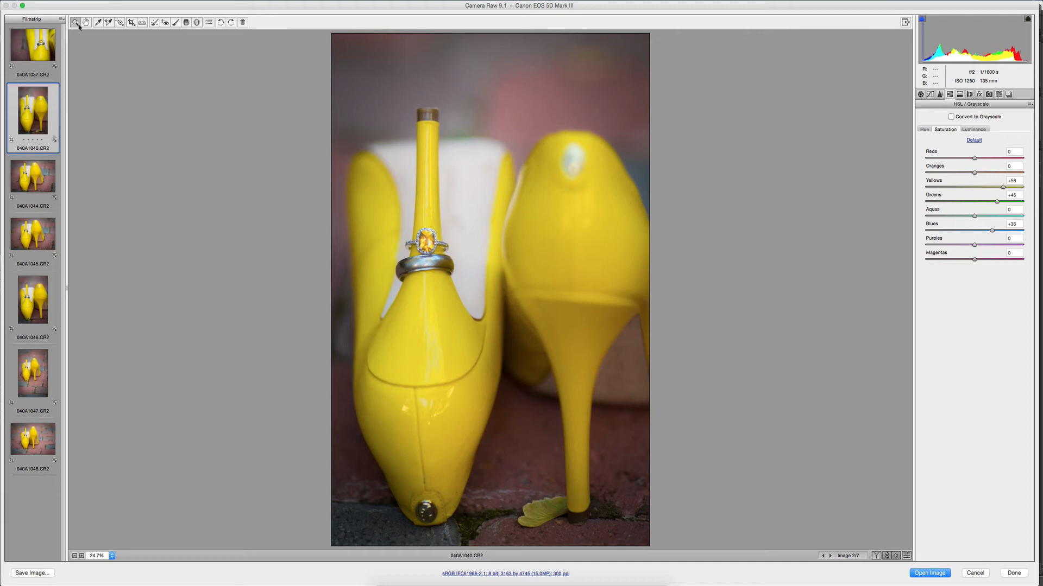
{"action": "left_click", "coordinate": [176, 22]}
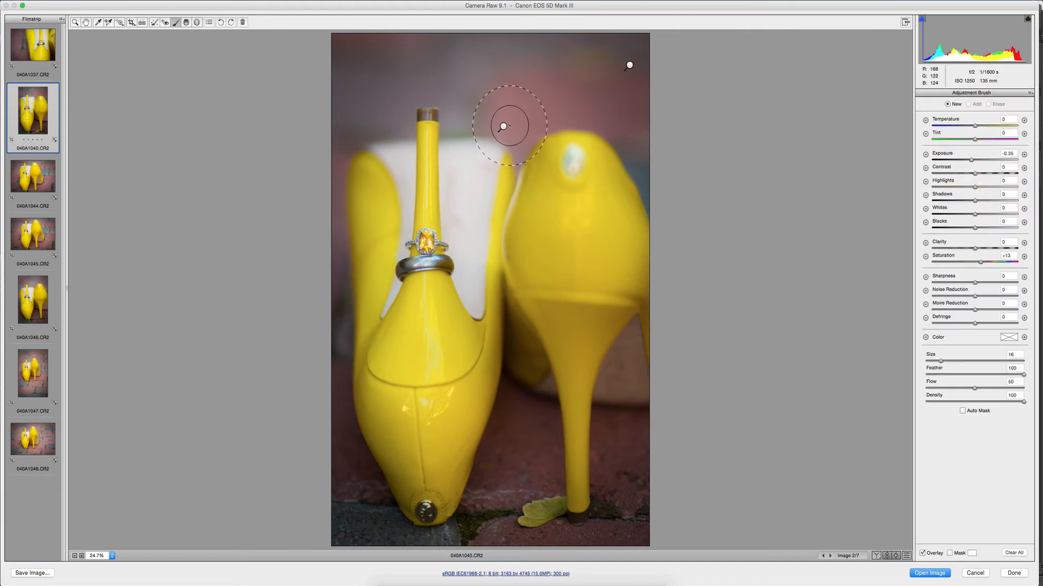
{"action": "left_click", "coordinate": [504, 128]}
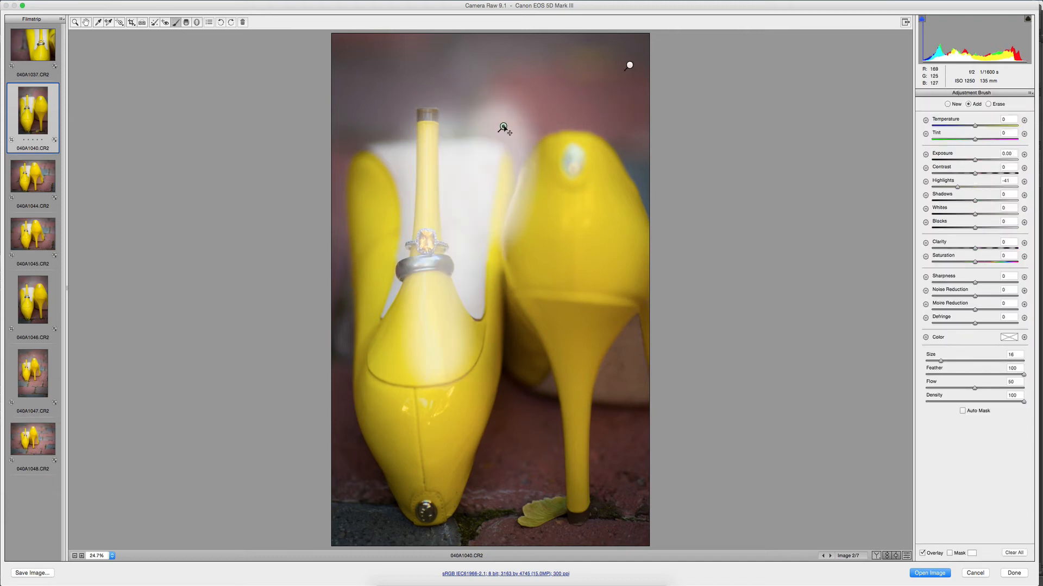
{"action": "left_click_drag", "start_coordinate": [503, 128], "coordinate": [499, 174]}
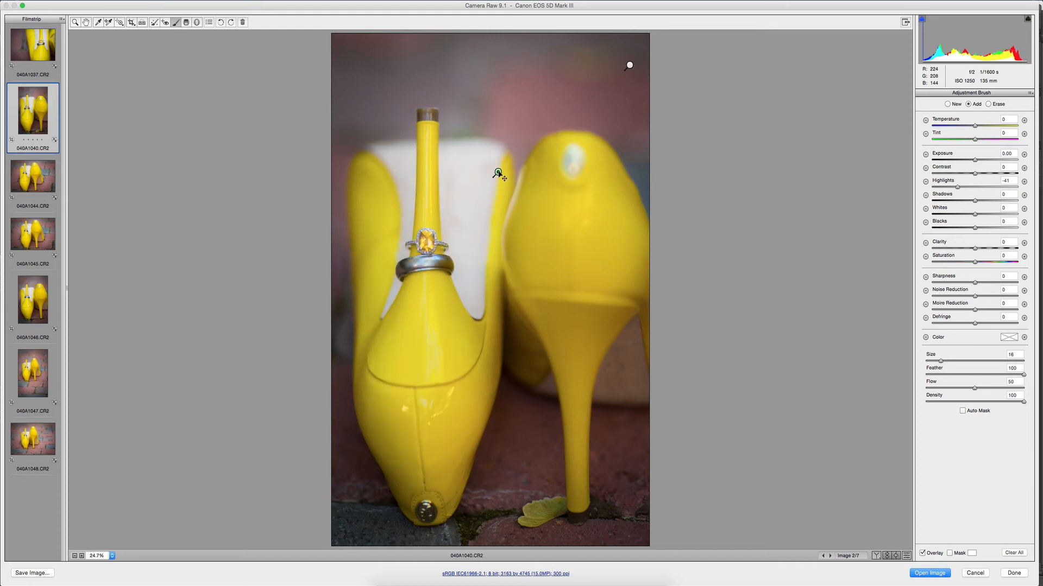
{"action": "key", "text": "Delete"}
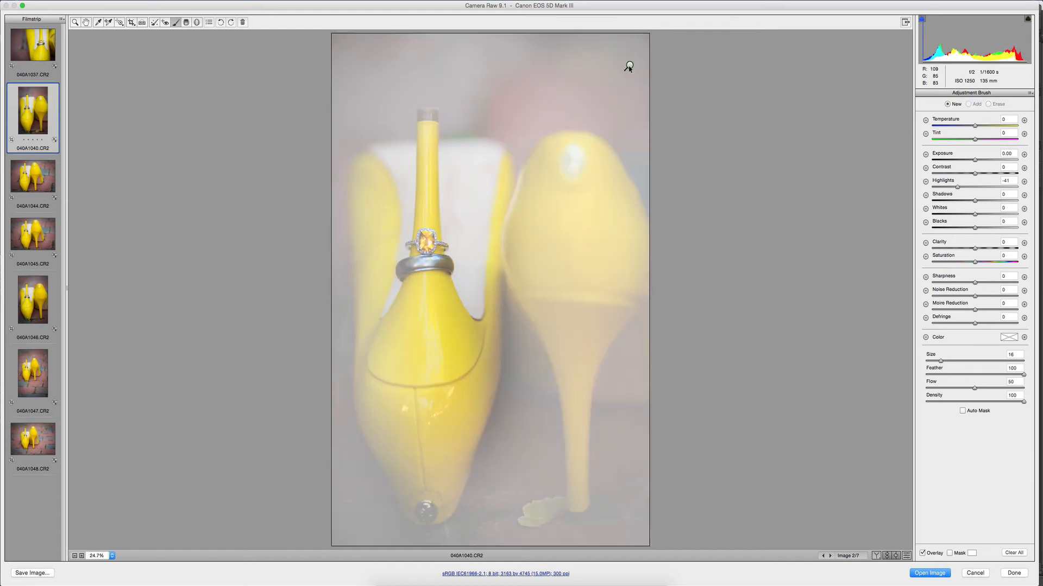
Erase the background-darkening brush adjustment from the yellow shoes in photo 040A1040 with an enlarged eraser at size 24.
{"action": "left_click", "coordinate": [629, 66]}
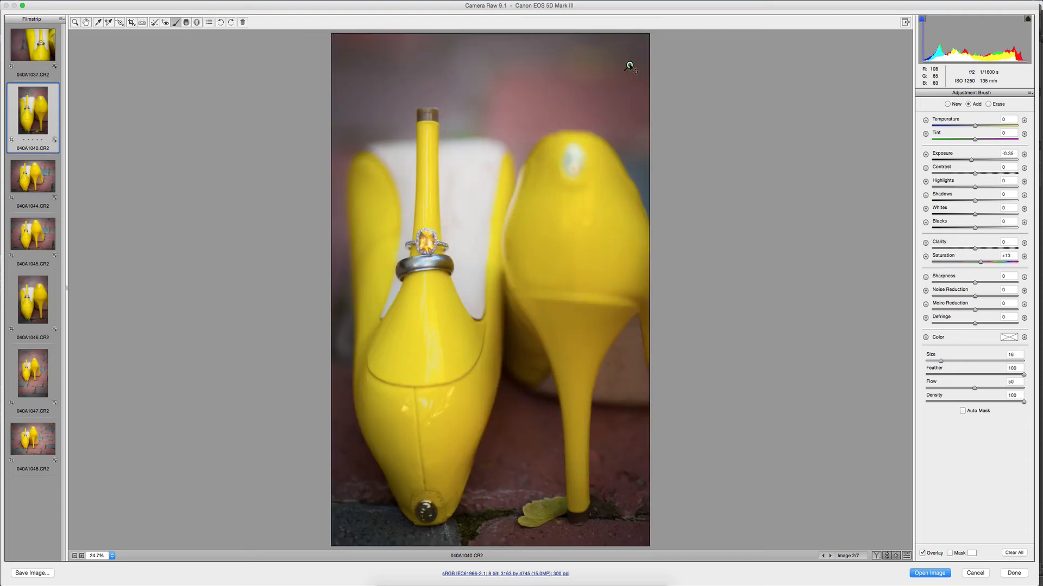
{"action": "left_click", "coordinate": [988, 104]}
{"action": "key", "text": "bracketright"}
{"action": "key", "text": "bracketright"}
{"action": "key", "text": "bracketright"}
{"action": "key", "text": "bracketright"}
{"action": "key", "text": "bracketright"}
{"action": "key", "text": "bracketright"}
{"action": "key", "text": "bracketright"}
{"action": "key", "text": "bracketright"}
{"action": "key", "text": "bracketright"}
{"action": "key", "text": "bracketright"}
{"action": "key", "text": "bracketright"}
{"action": "key", "text": "bracketright"}
{"action": "mouse_move", "coordinate": [557, 201]}
{"action": "left_mouse_down"}
{"action": "mouse_move", "coordinate": [533, 288]}
{"action": "mouse_move", "coordinate": [465, 350]}
{"action": "mouse_move", "coordinate": [470, 399]}
{"action": "mouse_move", "coordinate": [467, 350]}
{"action": "mouse_move", "coordinate": [451, 356]}
{"action": "mouse_move", "coordinate": [450, 300]}
{"action": "mouse_move", "coordinate": [447, 455]}
{"action": "mouse_move", "coordinate": [436, 396]}
{"action": "left_mouse_up"}
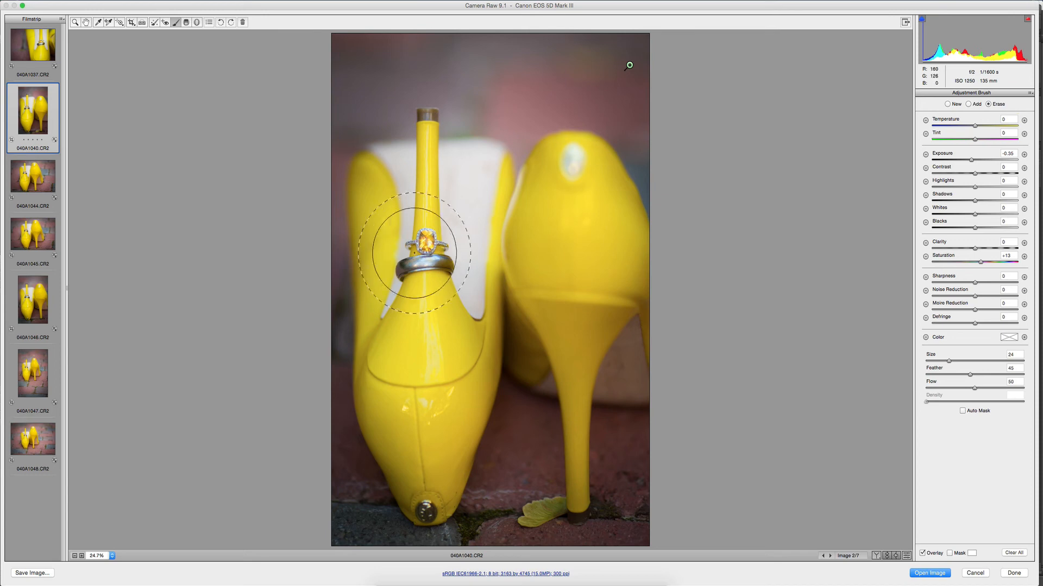
Delete the synchronized highlights -41 brush adjustment from photo 040A1044.
{"action": "left_click", "coordinate": [32, 173]}
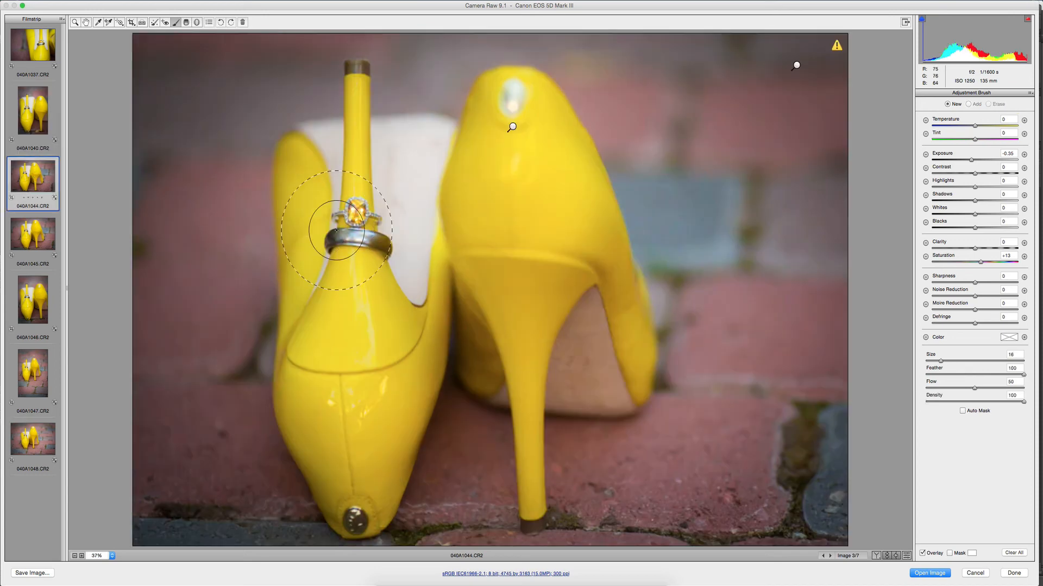
{"action": "left_click", "coordinate": [796, 65]}
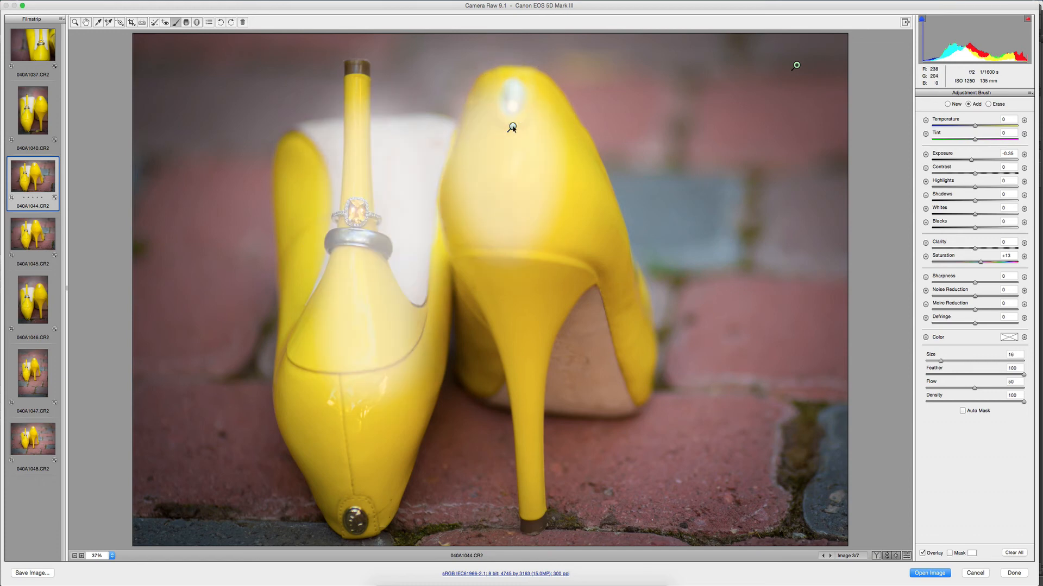
{"action": "left_click", "coordinate": [512, 128]}
{"action": "key", "text": "Delete"}
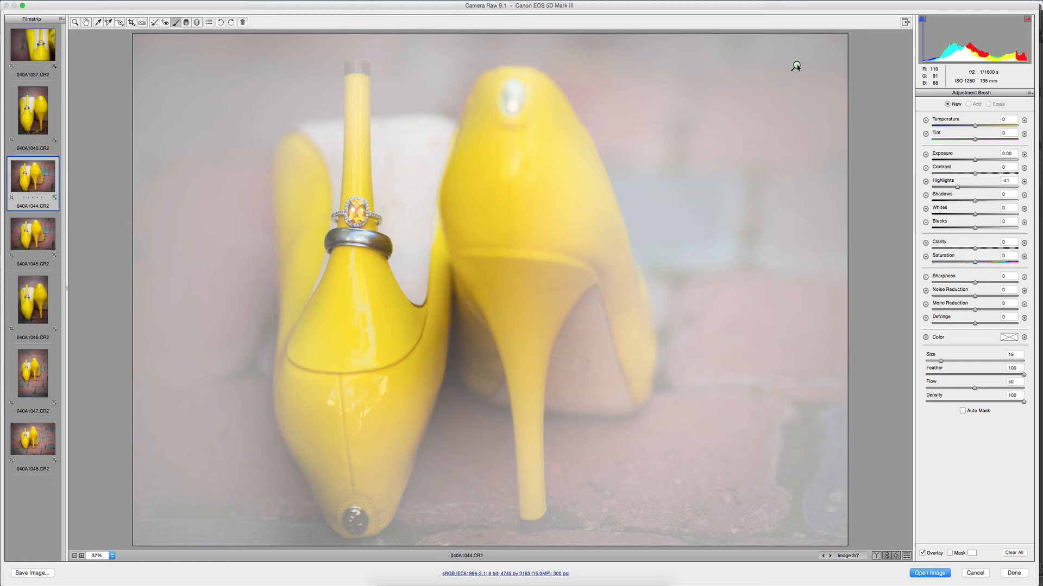
Erase the background-darkening brush adjustment from the yellow shoes in photo 040A1044 with the size 24 eraser.
{"action": "left_click", "coordinate": [797, 65]}
{"action": "left_click", "coordinate": [988, 105]}
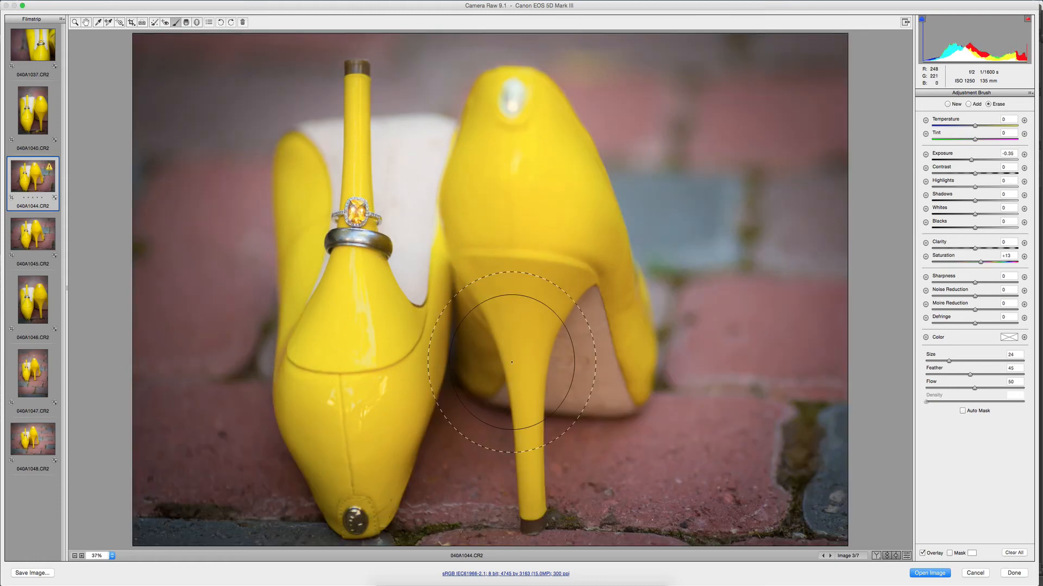
{"action": "mouse_move", "coordinate": [379, 353]}
{"action": "left_mouse_down"}
{"action": "mouse_move", "coordinate": [526, 282]}
{"action": "mouse_move", "coordinate": [401, 394]}
{"action": "mouse_move", "coordinate": [381, 435]}
{"action": "left_mouse_up"}
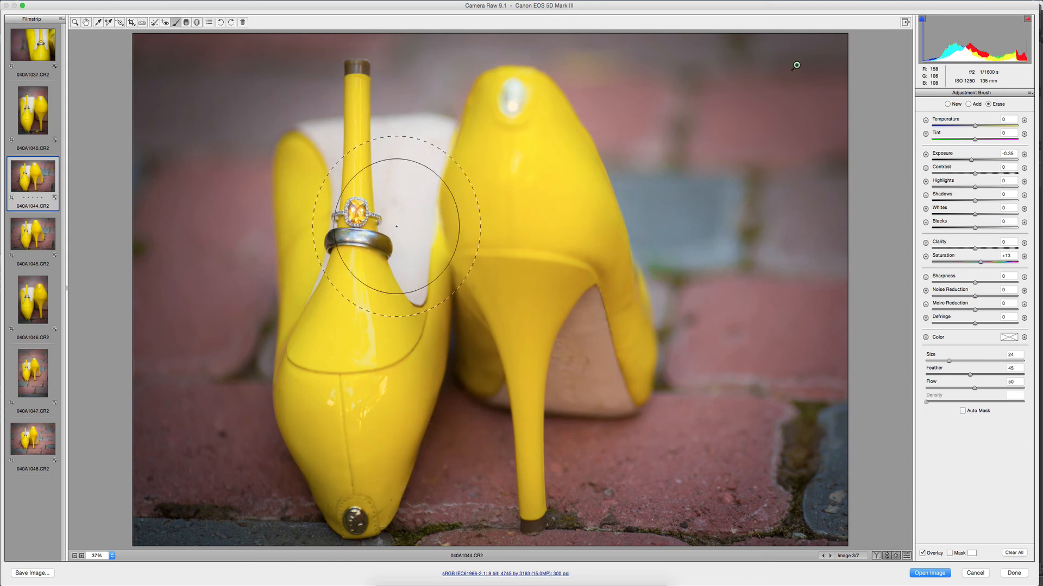
Delete the synchronized highlights -41 brush adjustment from photo 040A1045.
{"action": "left_click", "coordinate": [19, 231]}
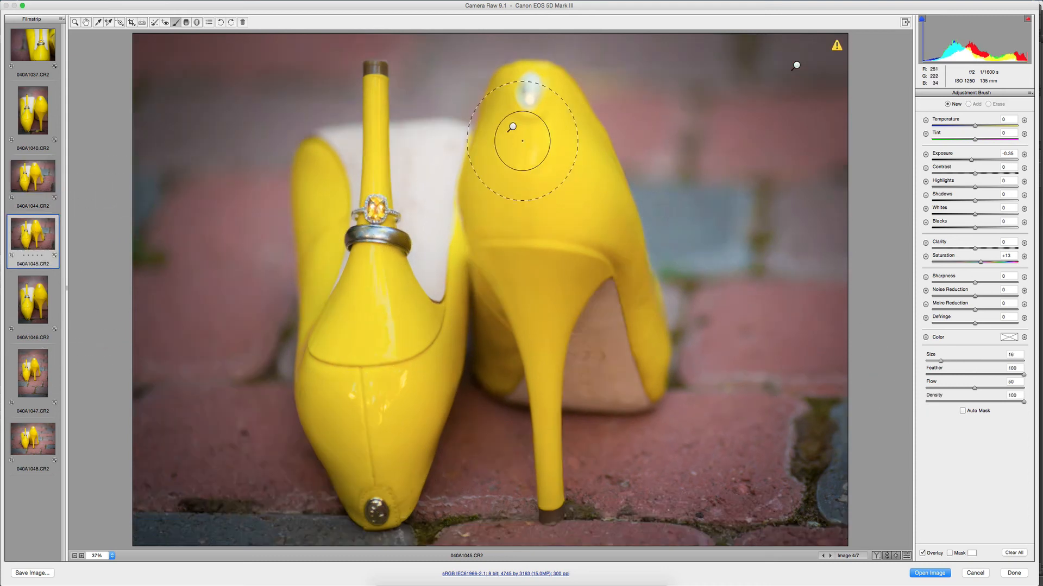
{"action": "left_click", "coordinate": [512, 128]}
{"action": "key", "text": "Delete"}
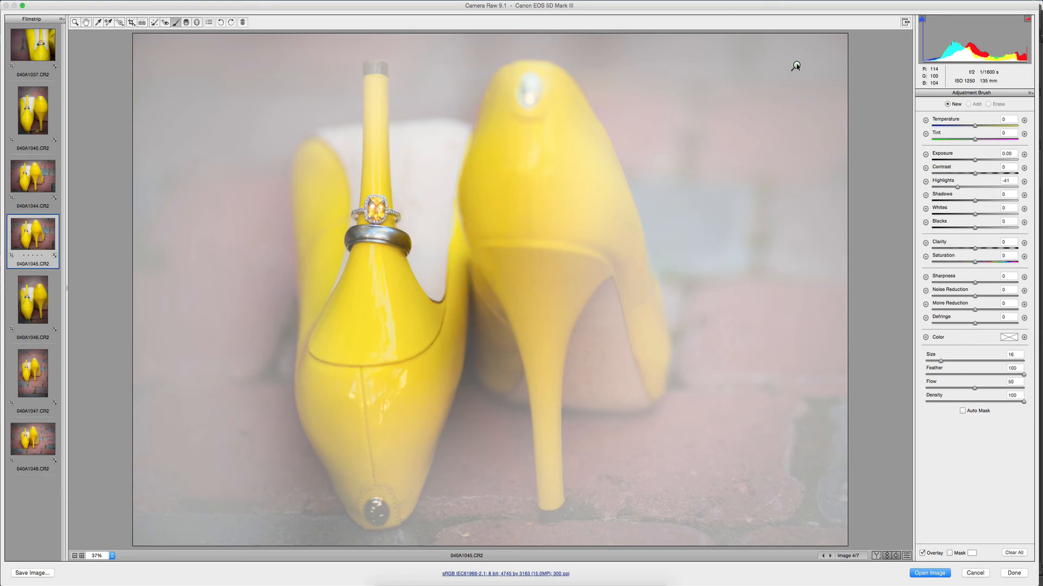
Erase the background-darkening brush adjustment from the yellow shoes in photo 040A1045 with the size 24 eraser.
{"action": "left_click", "coordinate": [796, 66]}
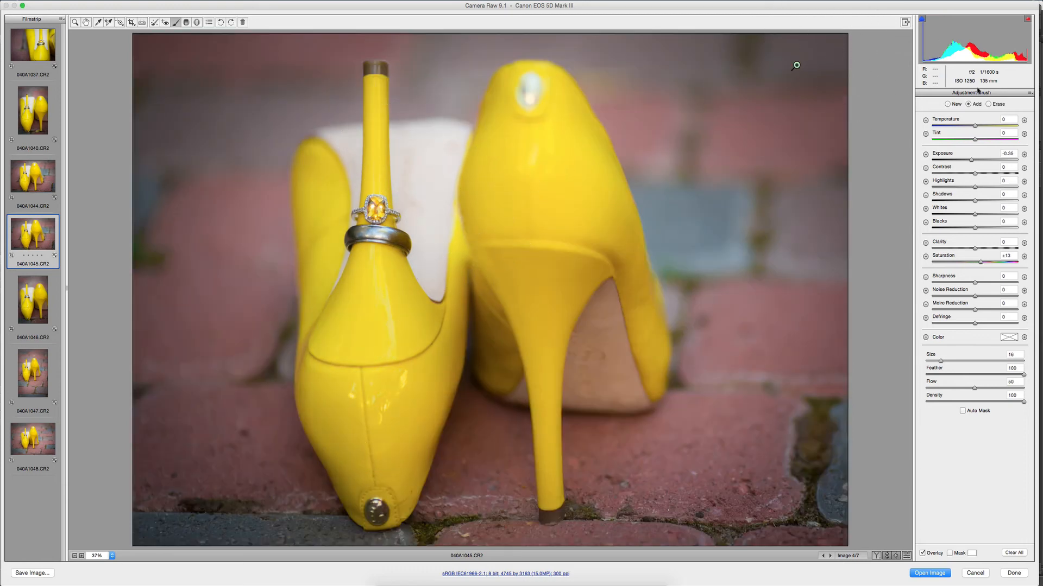
{"action": "key", "text": "super+z"}
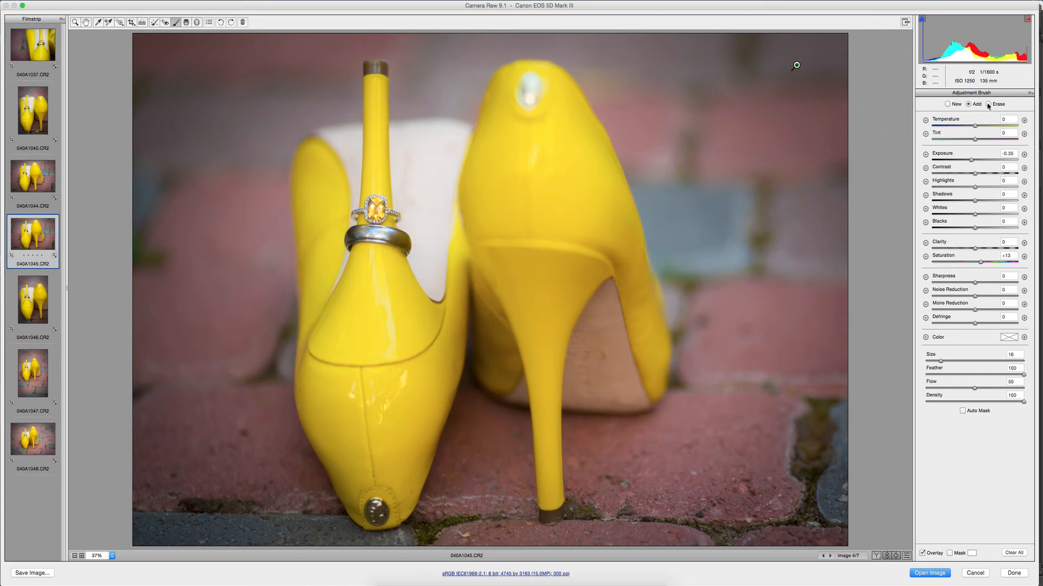
{"action": "left_click", "coordinate": [987, 104]}
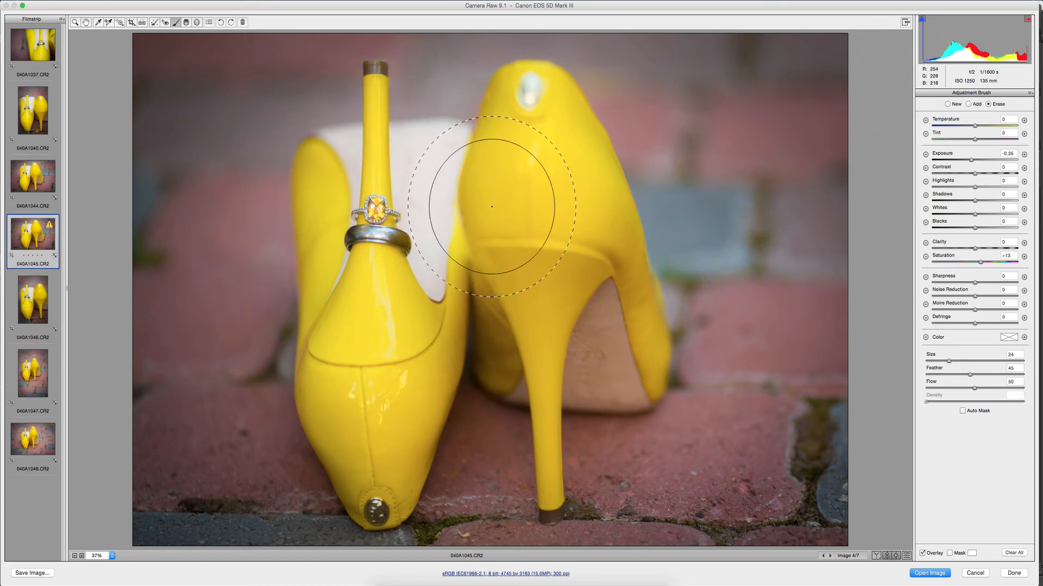
{"action": "mouse_move", "coordinate": [537, 347]}
{"action": "left_mouse_down"}
{"action": "mouse_move", "coordinate": [517, 344]}
{"action": "mouse_move", "coordinate": [549, 336]}
{"action": "left_mouse_up"}
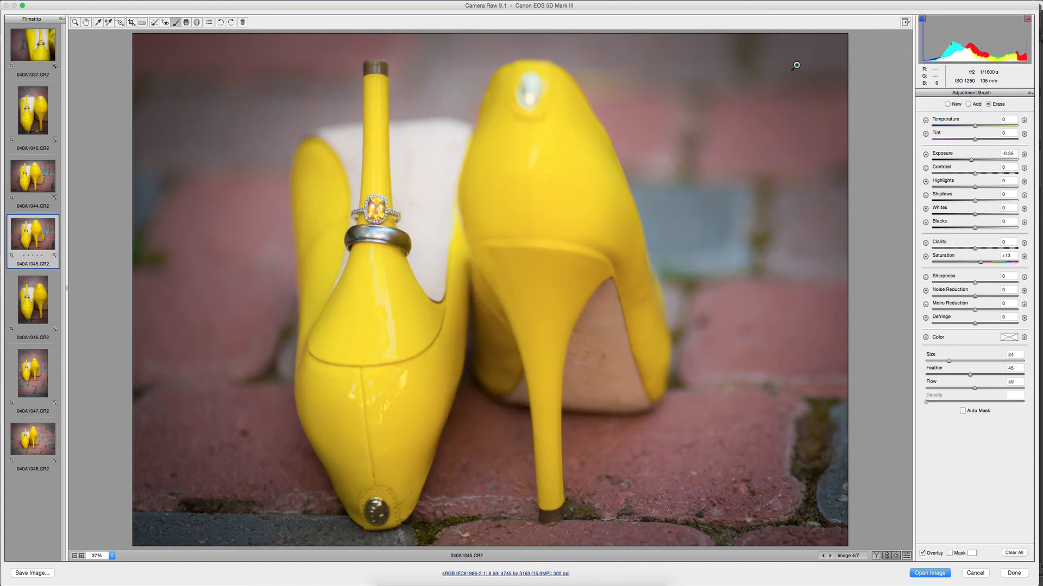
Delete the synchronized highlights -41 brush adjustment from photo 040A1046.
{"action": "left_click", "coordinate": [31, 302]}
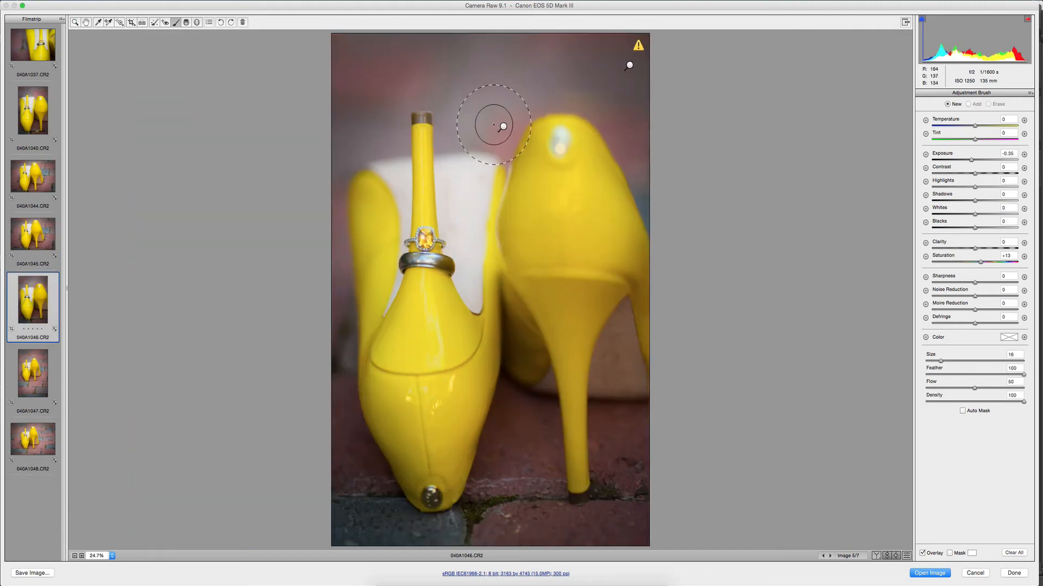
{"action": "left_click", "coordinate": [503, 127]}
{"action": "key", "text": "Delete"}
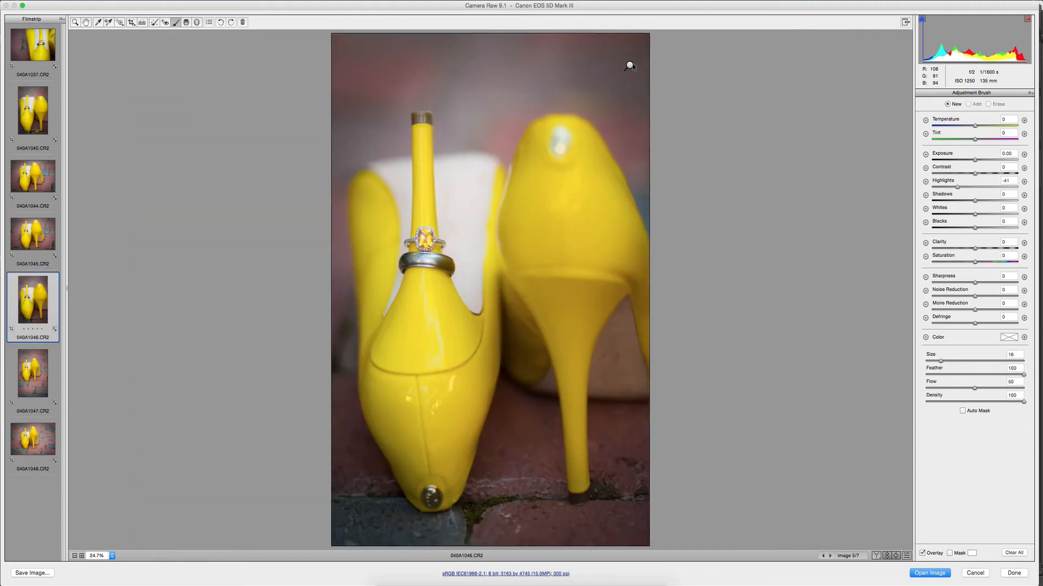
Erase the darkening brush adjustment from the shoes in photo 040A1046 and paint it back over the background above them.
{"action": "left_click", "coordinate": [630, 65]}
{"action": "left_click", "coordinate": [988, 104]}
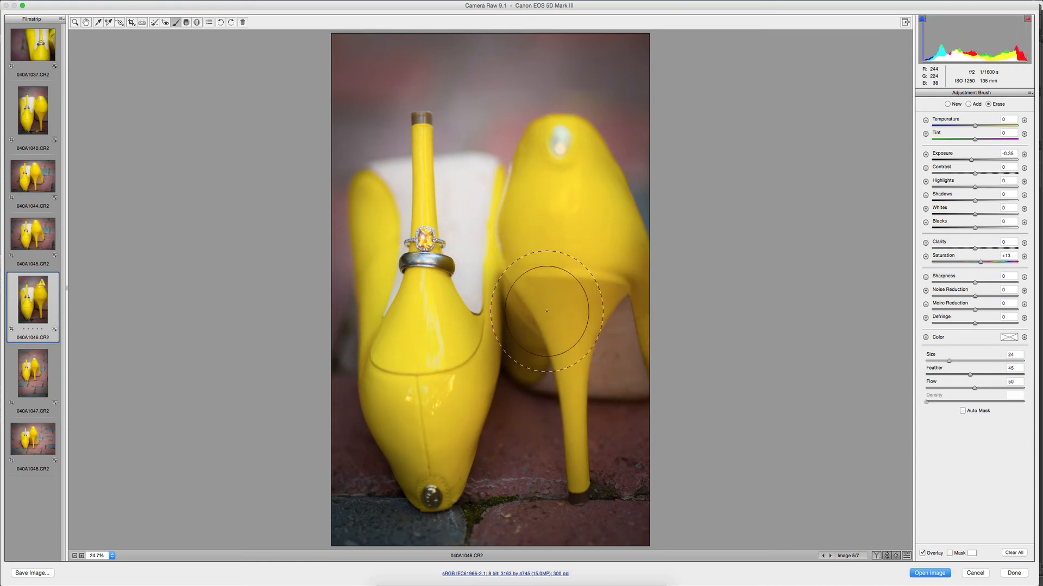
{"action": "mouse_move", "coordinate": [546, 311]}
{"action": "left_mouse_down"}
{"action": "mouse_move", "coordinate": [500, 456]}
{"action": "mouse_move", "coordinate": [544, 439]}
{"action": "left_mouse_up"}
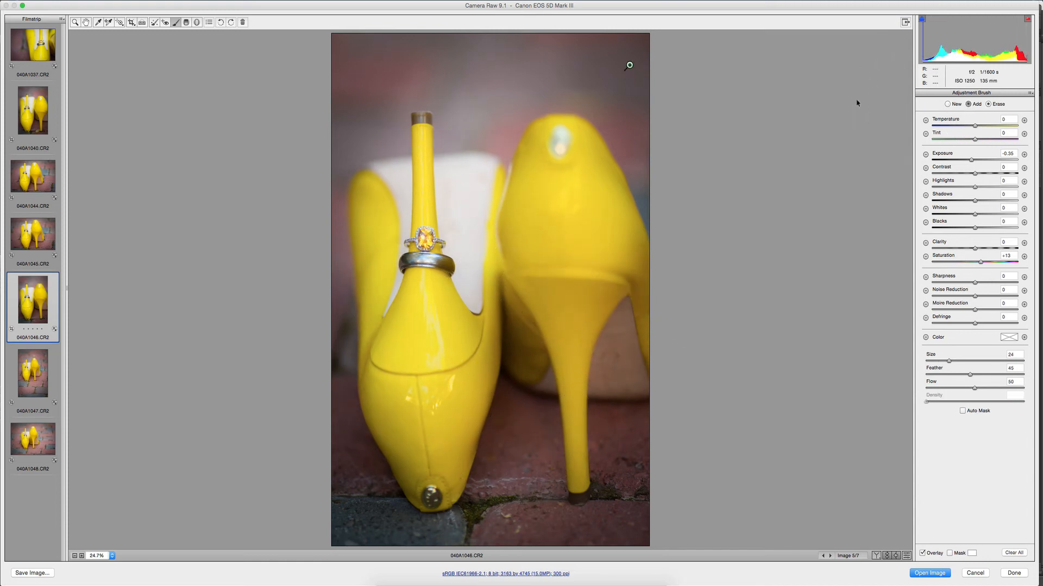
{"action": "left_click_drag", "start_coordinate": [382, 120], "coordinate": [496, 114]}
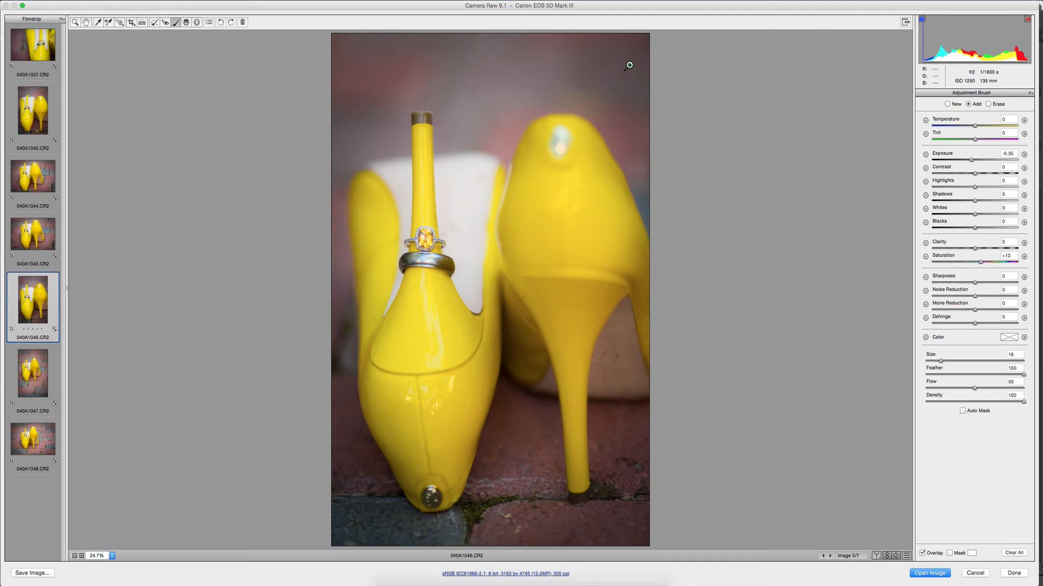
Erase the background-darkening brush adjustment from the yellow shoes in photo 040A1047 with the size 24 eraser.
{"action": "left_click", "coordinate": [38, 384]}
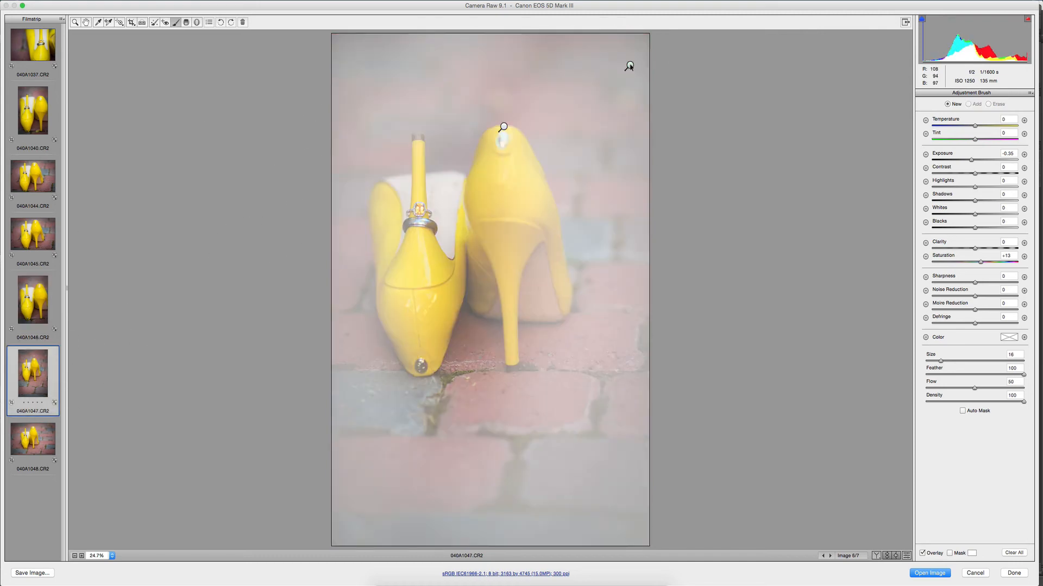
{"action": "left_click", "coordinate": [630, 65]}
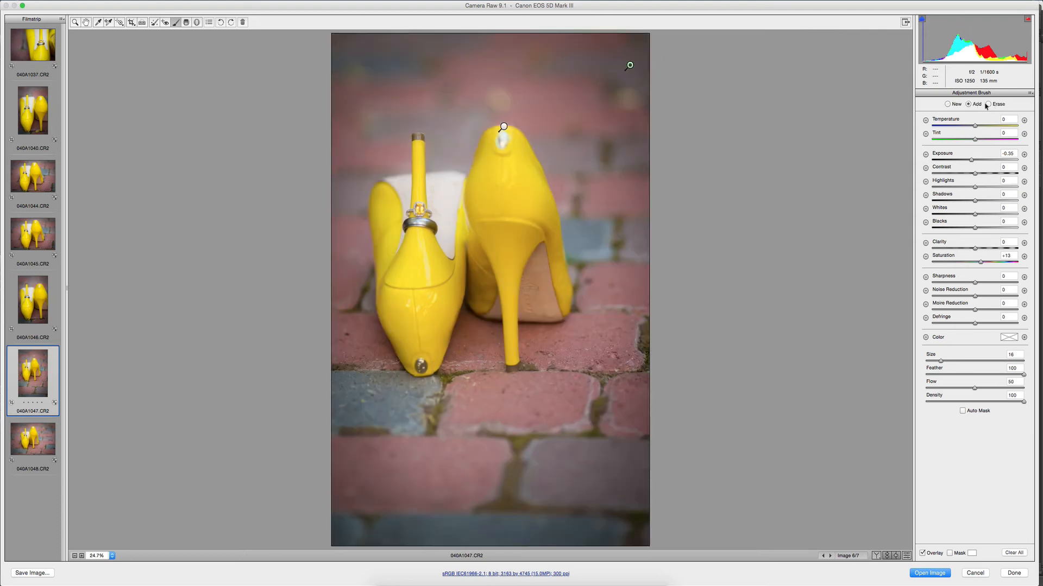
{"action": "left_click", "coordinate": [988, 105]}
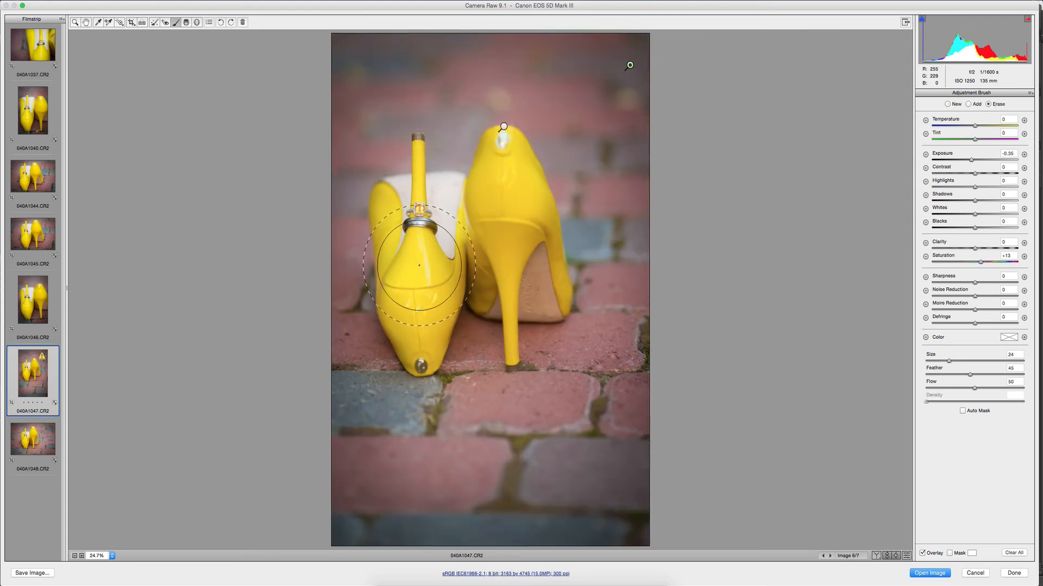
Check photo 040A1048, save the edits to the shoe series without opening the images, and return to Adobe Bridge.
{"action": "left_click", "coordinate": [19, 427]}
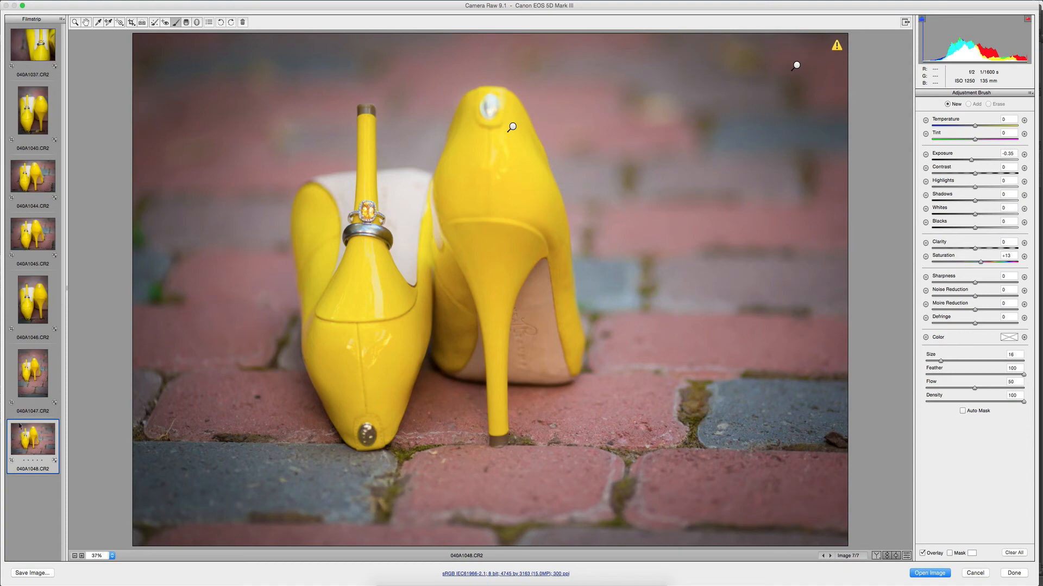
{"action": "left_click", "coordinate": [1013, 574]}
{"action": "left_click", "coordinate": [528, 584]}
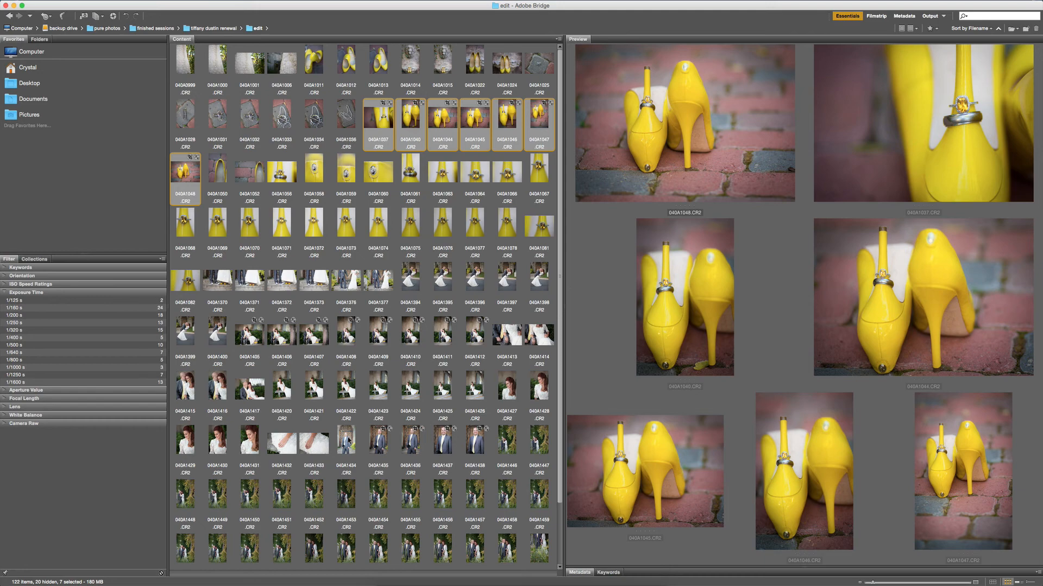
Select the seven dip-pose photos of the couple, 040A1394 through 040A1400, and open them together in Camera Raw.
{"action": "scroll", "coordinate": [363, 304], "scroll_direction": "down", "scroll_amount": 1}
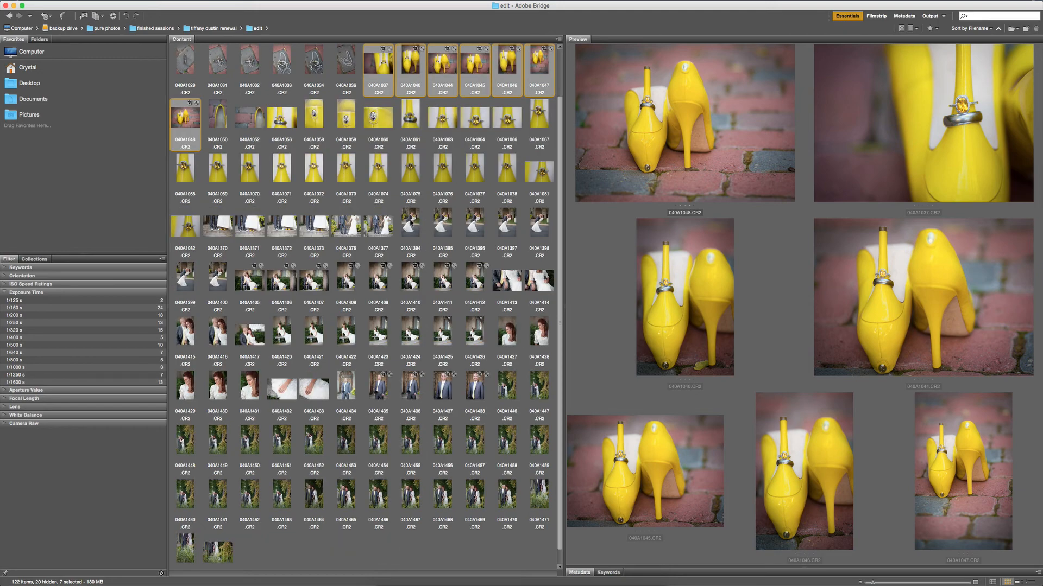
{"action": "left_click", "coordinate": [410, 222]}
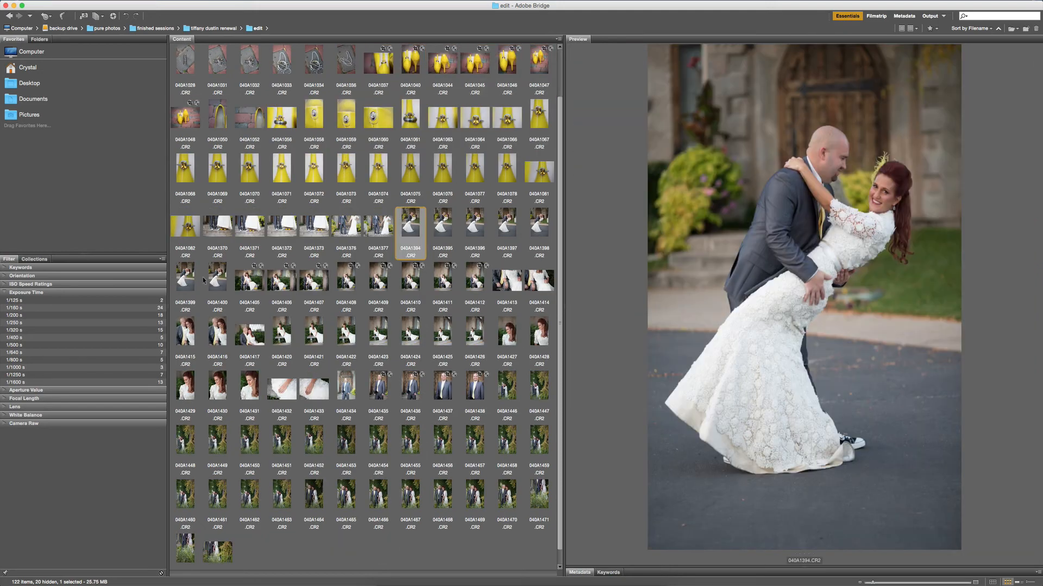
{"action": "left_click", "coordinate": [220, 278], "text": "shift"}
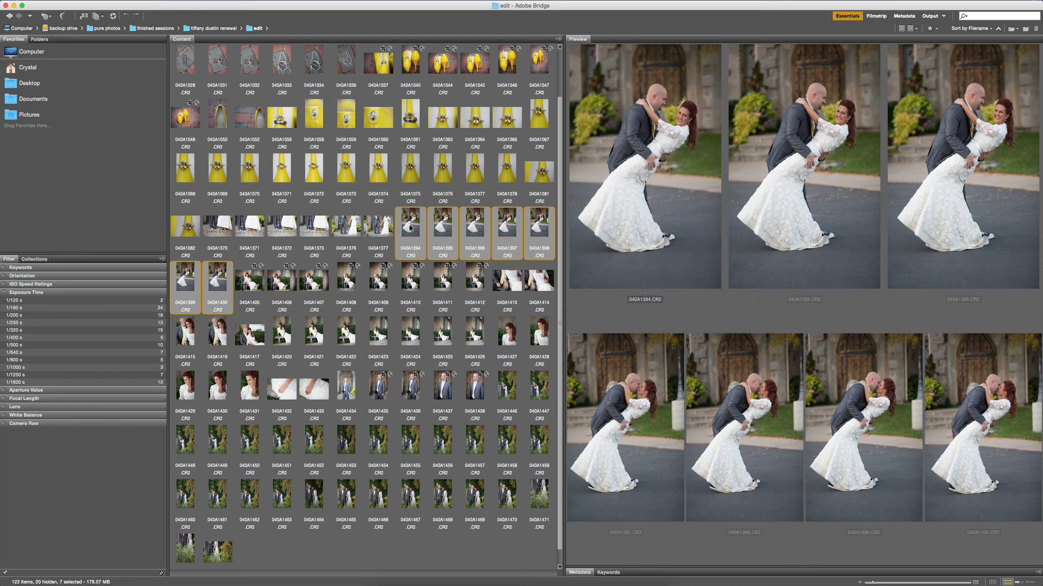
{"action": "left_click", "coordinate": [411, 228]}
{"action": "left_click", "coordinate": [216, 281], "text": "shift"}
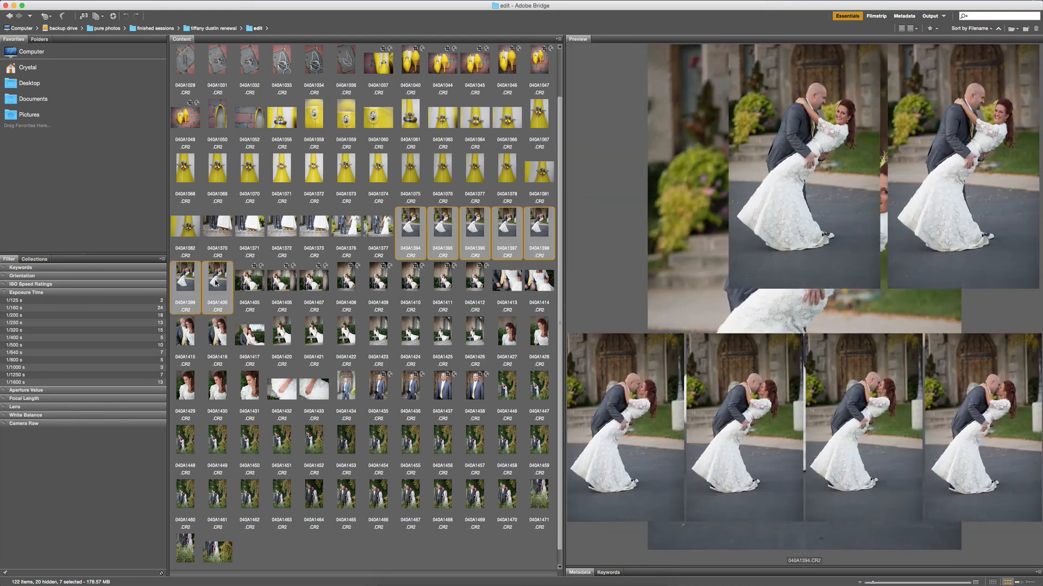
{"action": "double_click", "coordinate": [216, 281]}
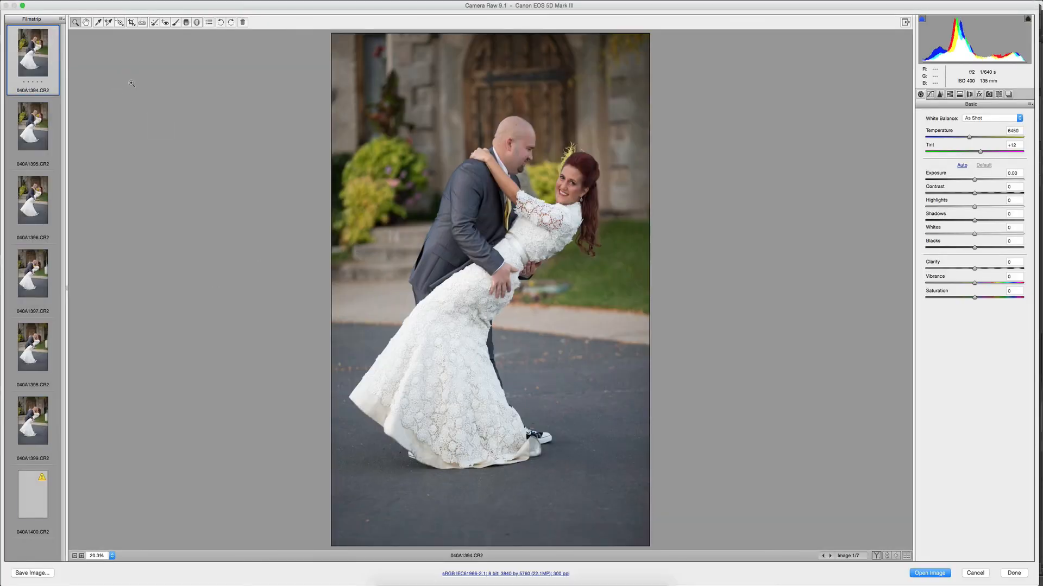
Straighten photo 040A1394 along a horizontal line across the wooden door and apply the second Basic Warm Workflow preset.
{"action": "left_click", "coordinate": [143, 22]}
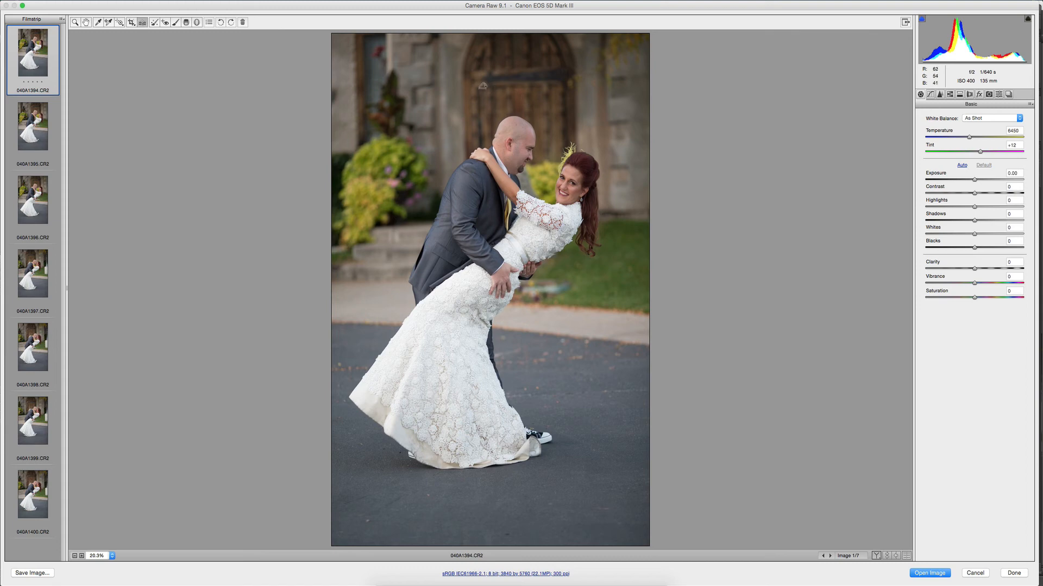
{"action": "left_click_drag", "start_coordinate": [479, 87], "coordinate": [562, 87]}
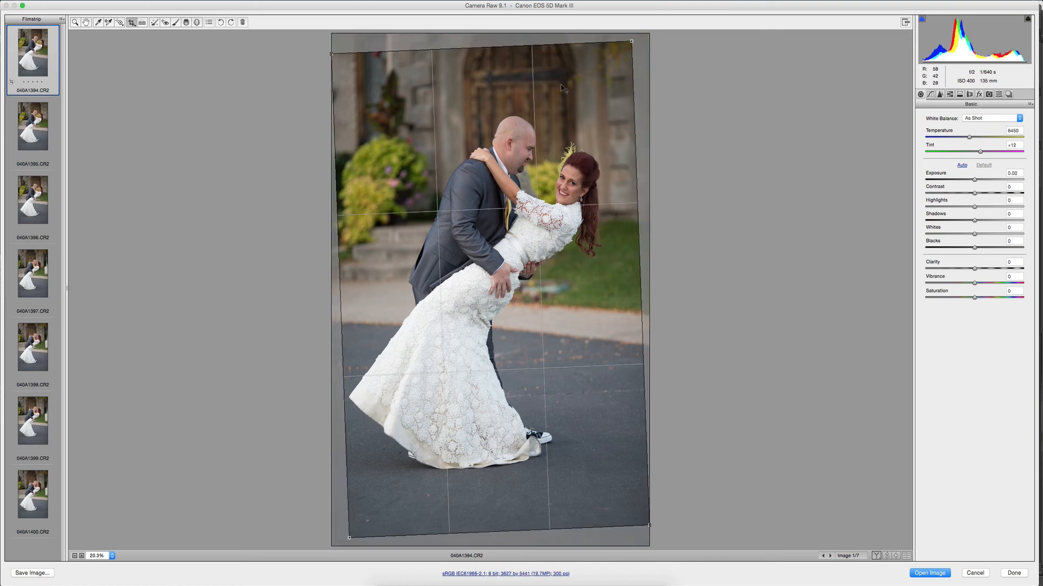
{"action": "left_click", "coordinate": [999, 95]}
{"action": "left_click", "coordinate": [969, 148]}
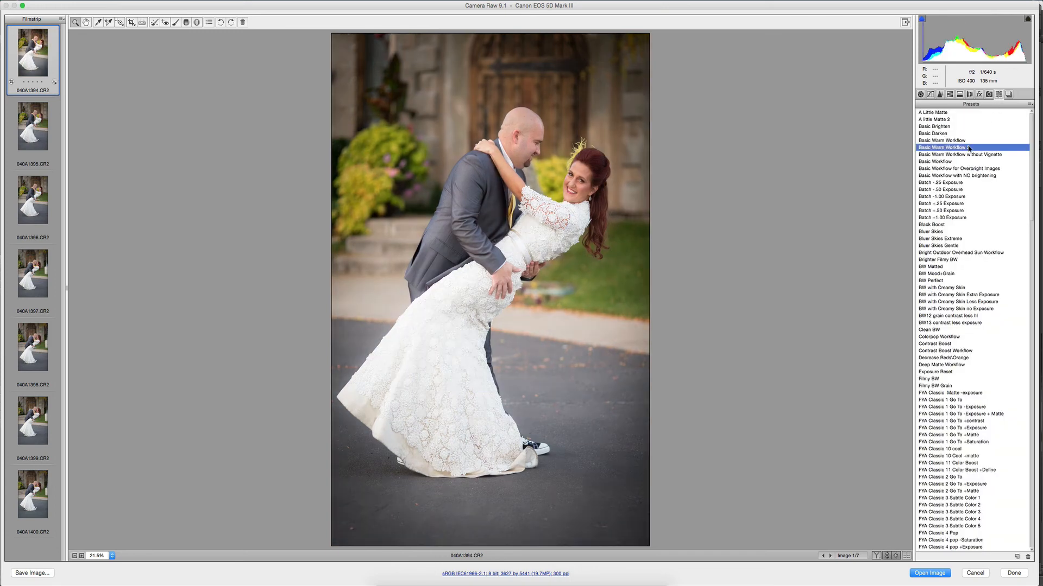
Set photo 040A1394's post-crop vignetting amount to -12 and its highlights to -28.
{"action": "left_click", "coordinate": [979, 95]}
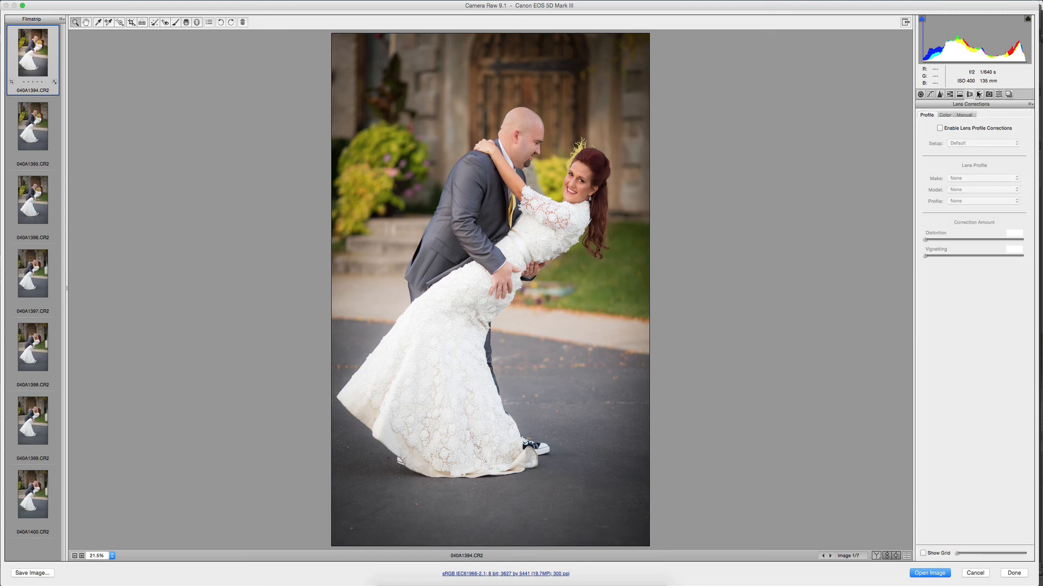
{"action": "left_click", "coordinate": [969, 241]}
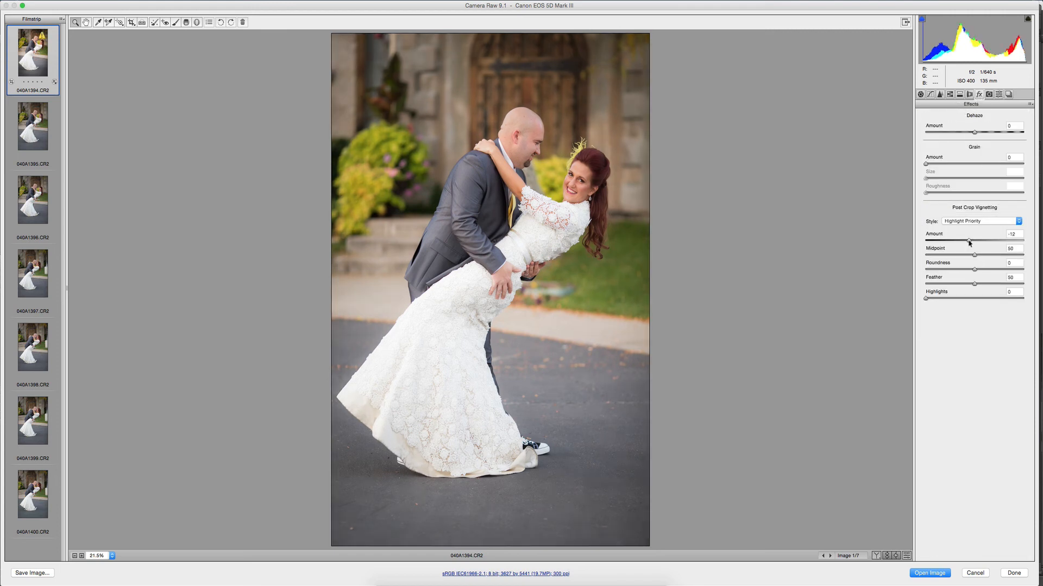
{"action": "left_click", "coordinate": [921, 95]}
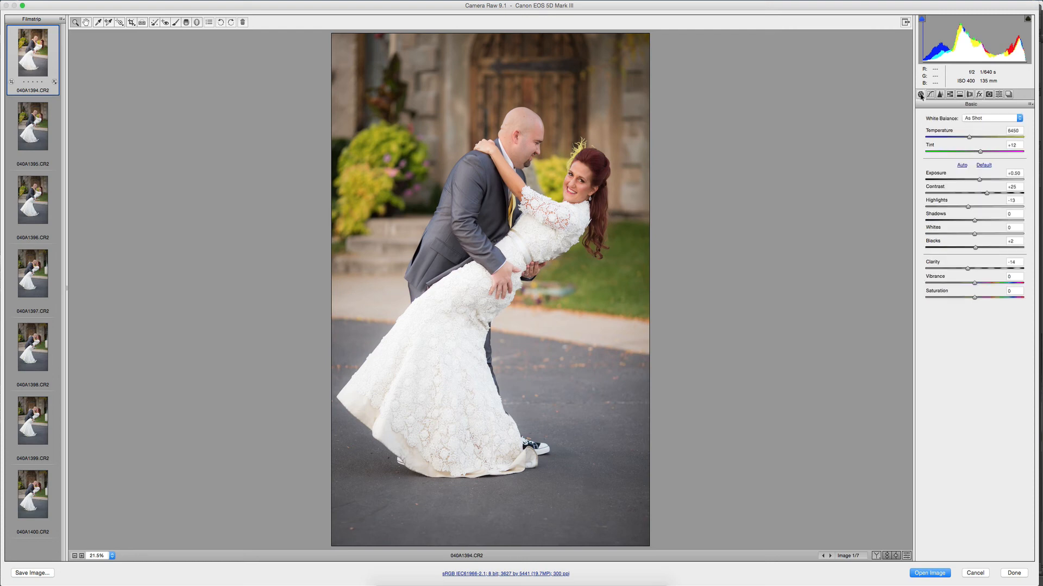
{"action": "left_click", "coordinate": [960, 206]}
Fine-tune the saturation of the oranges in photo 040A1394 and check the color luminance settings.
{"action": "left_click", "coordinate": [951, 95]}
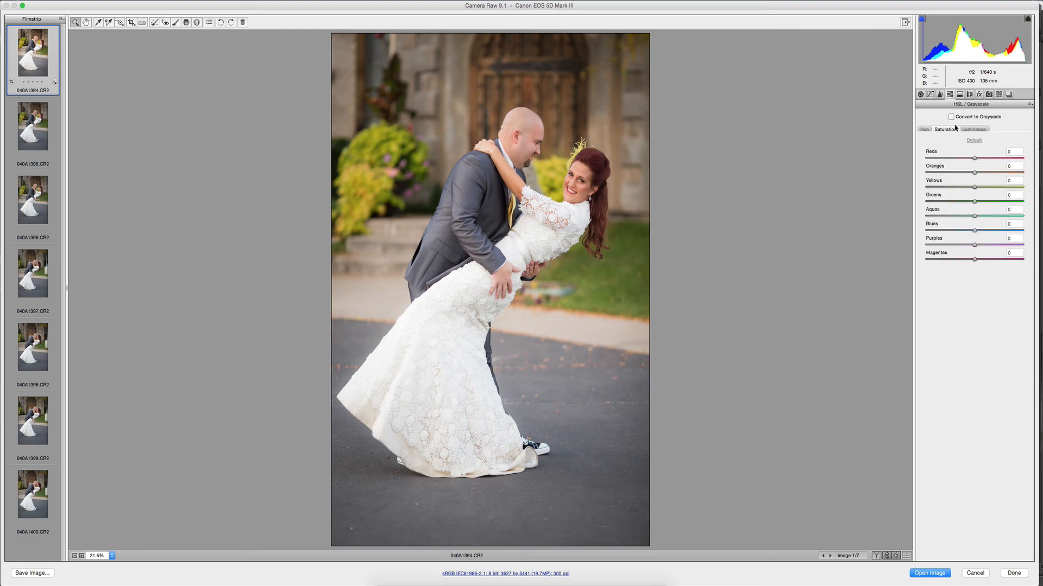
{"action": "left_click_drag", "start_coordinate": [973, 175], "coordinate": [976, 172]}
{"action": "left_click", "coordinate": [972, 129]}
Warm photo 040A1394's white balance to a temperature of 6750 and lower its blacks to -10.
{"action": "left_click", "coordinate": [921, 95]}
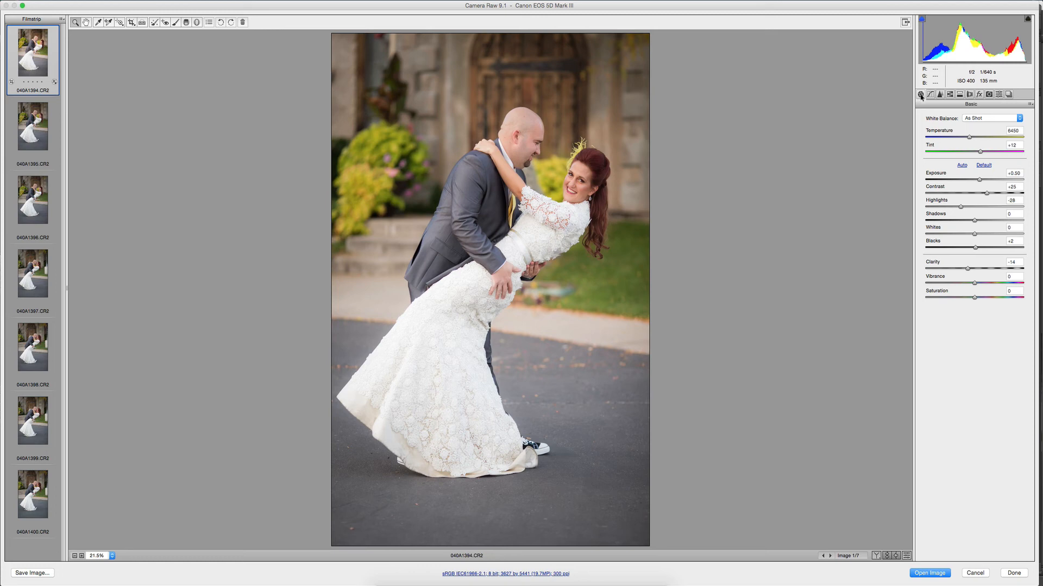
{"action": "left_click_drag", "start_coordinate": [971, 139], "coordinate": [975, 140]}
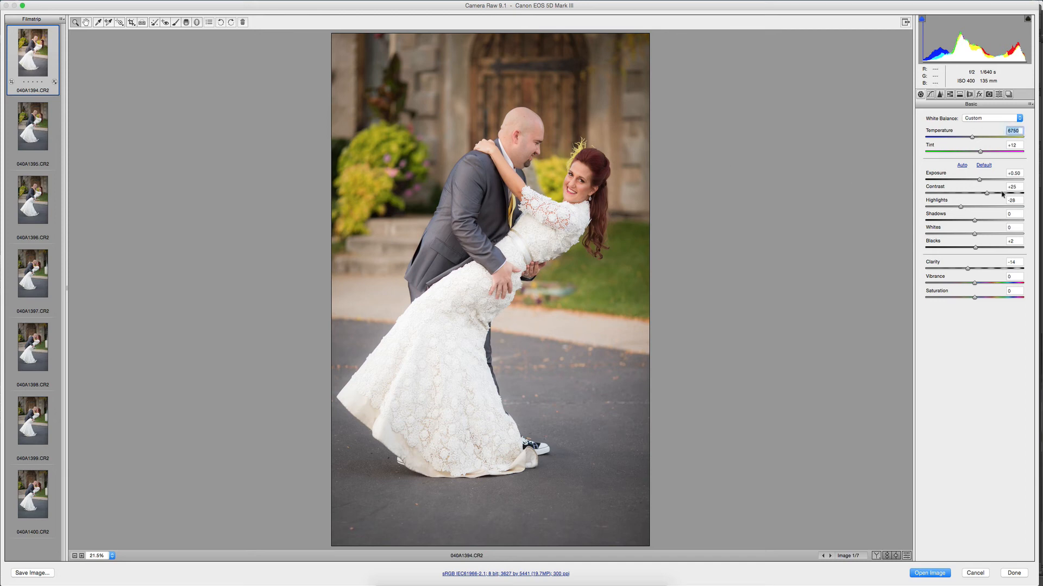
{"action": "left_click_drag", "start_coordinate": [967, 248], "coordinate": [970, 248]}
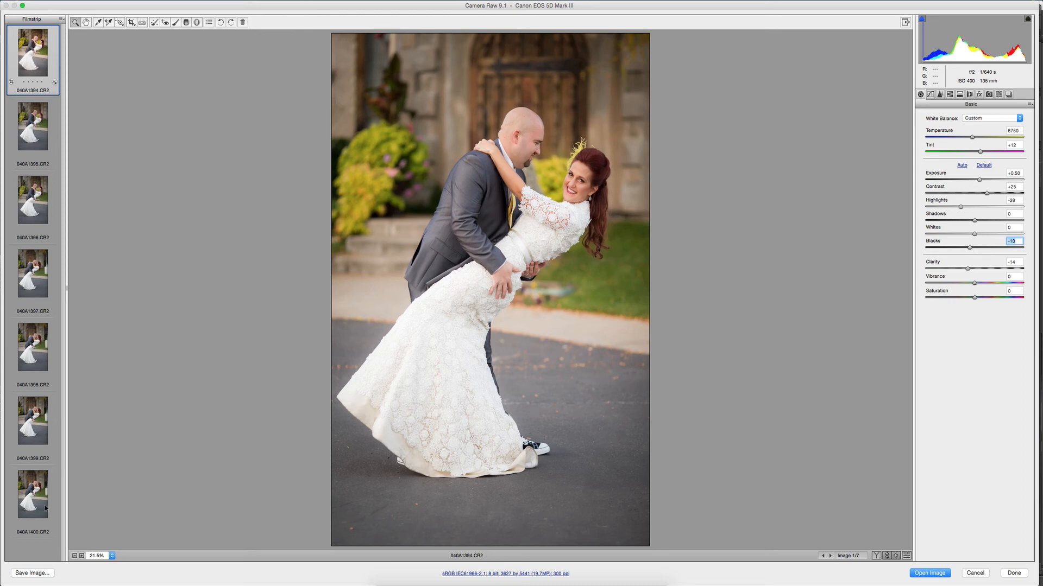
Synchronize photo 040A1394's settings, including its crop, to all seven photos in the series.
{"action": "left_click", "coordinate": [29, 498], "text": "shift"}
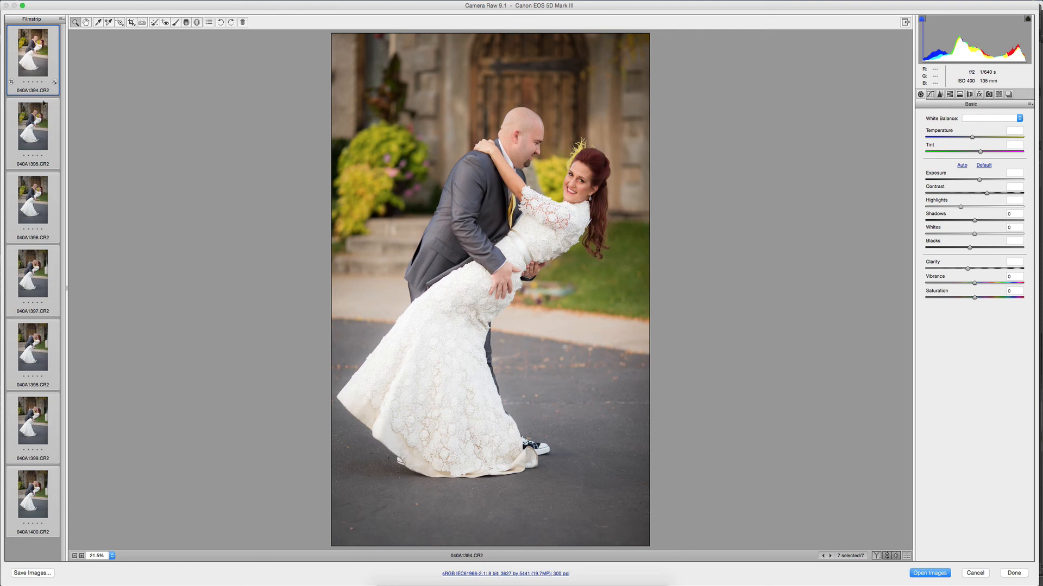
{"action": "left_click", "coordinate": [39, 68]}
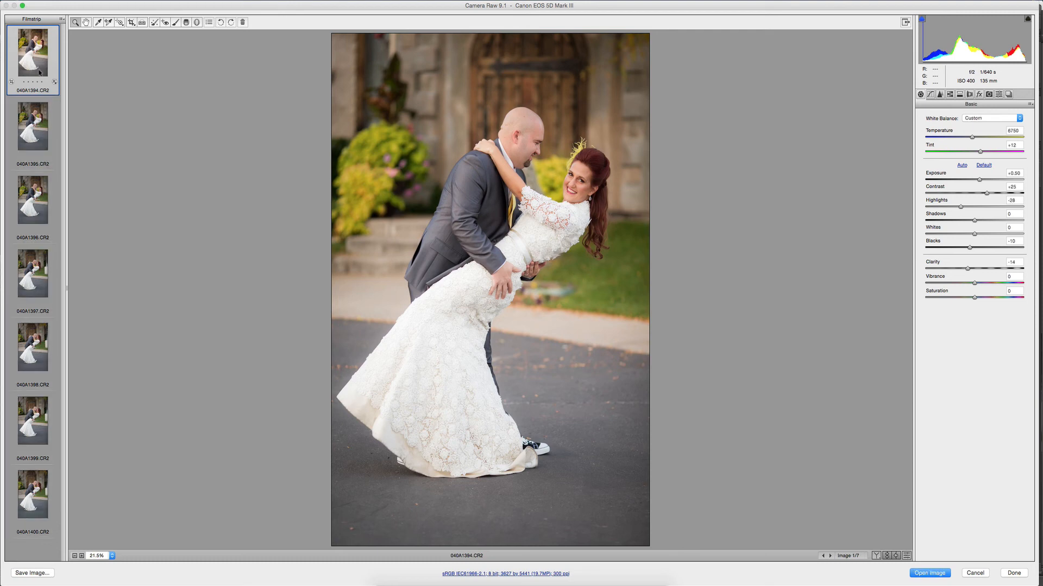
{"action": "key", "text": "shift"}
{"action": "left_click", "coordinate": [33, 494], "text": "shift"}
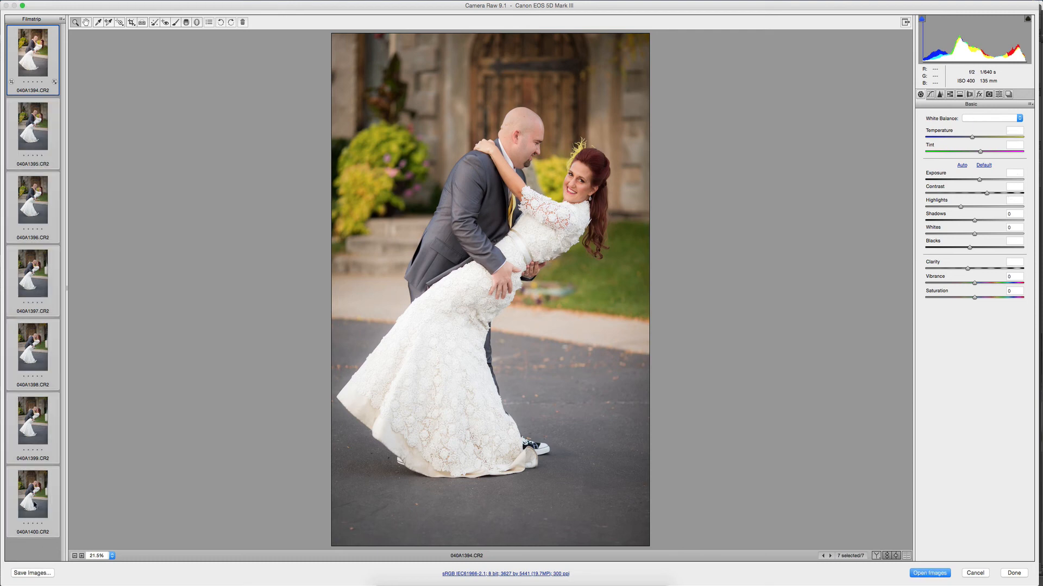
{"action": "right_click", "coordinate": [34, 504]}
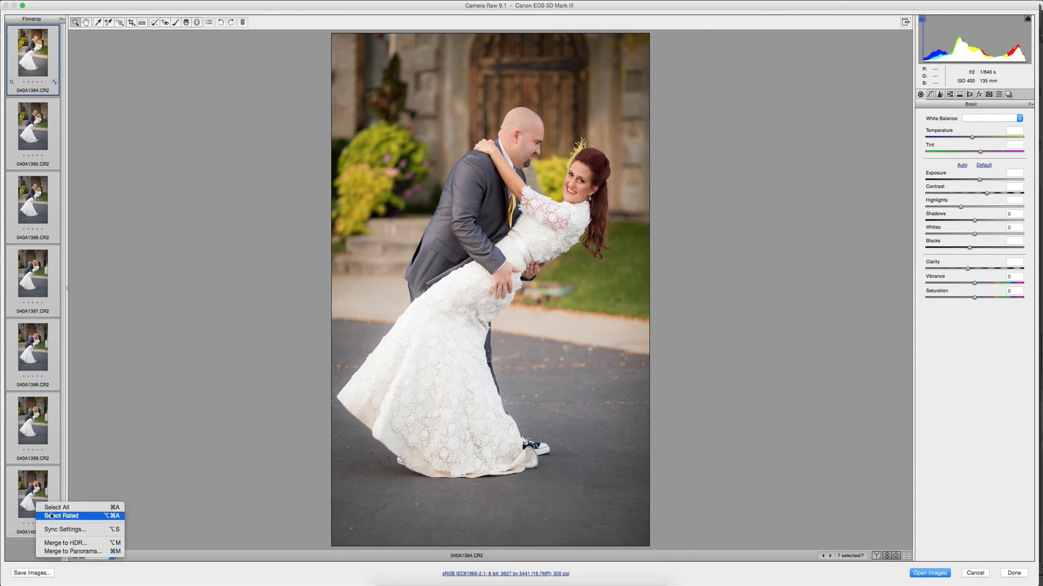
{"action": "left_click", "coordinate": [57, 529]}
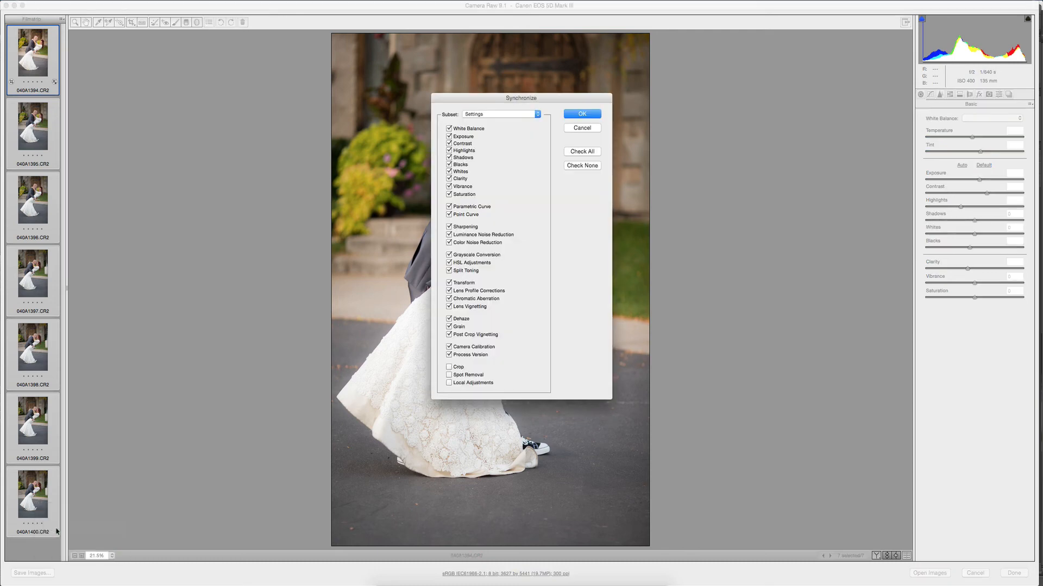
{"action": "left_click", "coordinate": [458, 368]}
{"action": "left_click", "coordinate": [588, 115]}
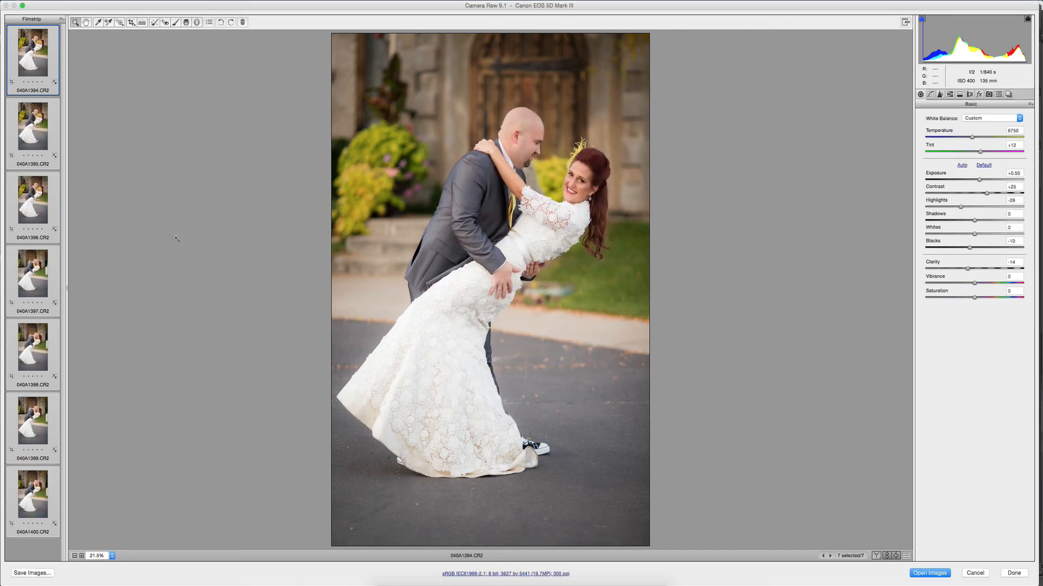
Crop photo 040A1399 tighter around the couple, to about 3275 by 4912 pixels.
{"action": "left_click", "coordinate": [26, 419]}
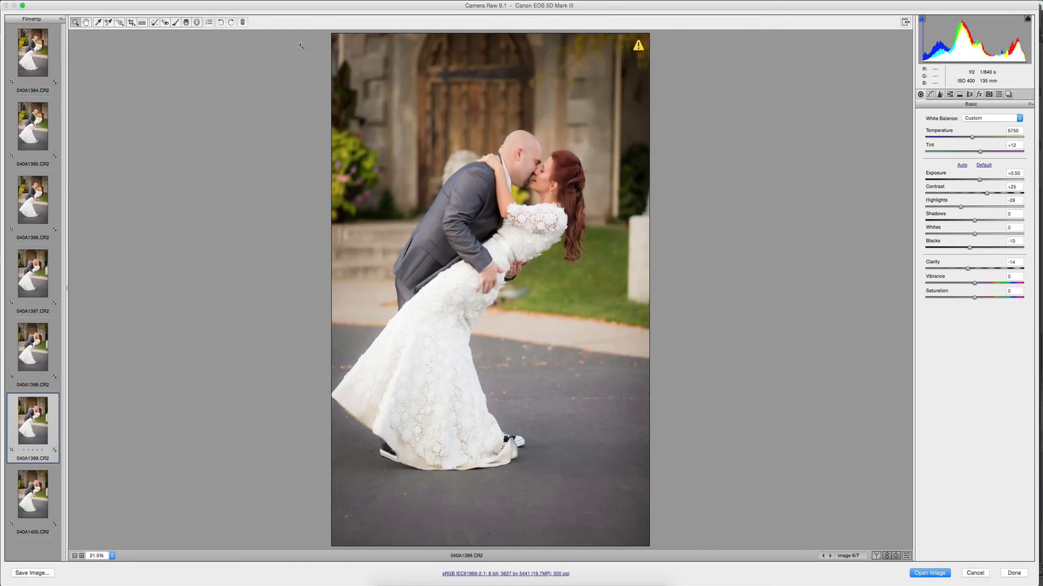
{"action": "left_click", "coordinate": [131, 22]}
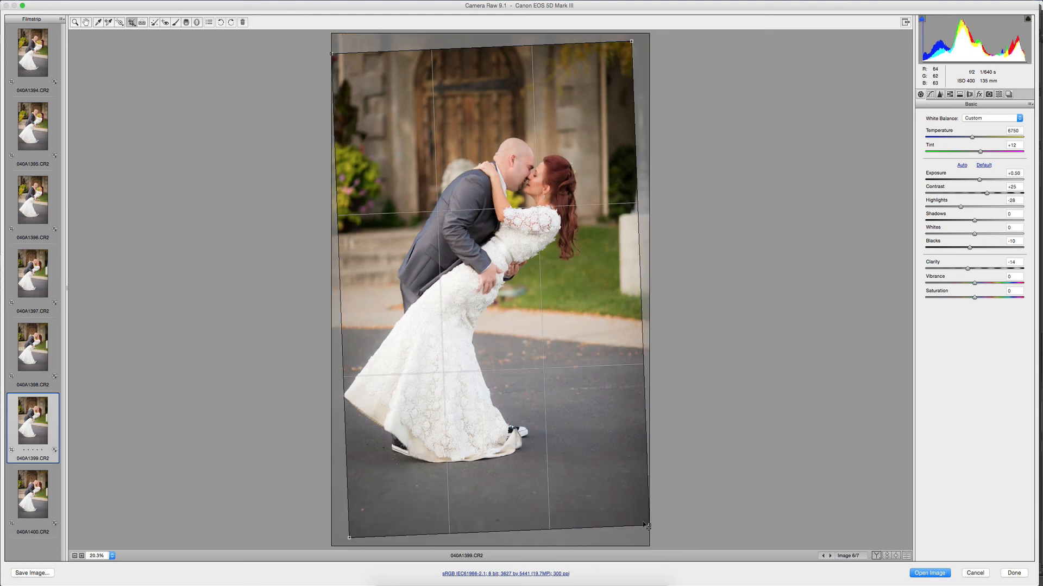
{"action": "left_click_drag", "start_coordinate": [649, 526], "coordinate": [617, 504]}
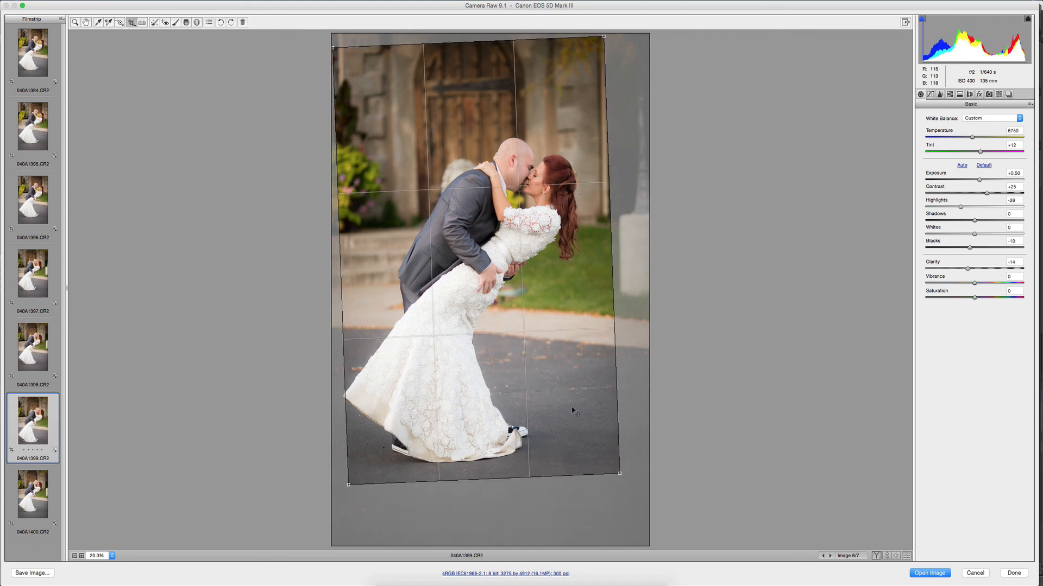
{"action": "key", "text": "z"}
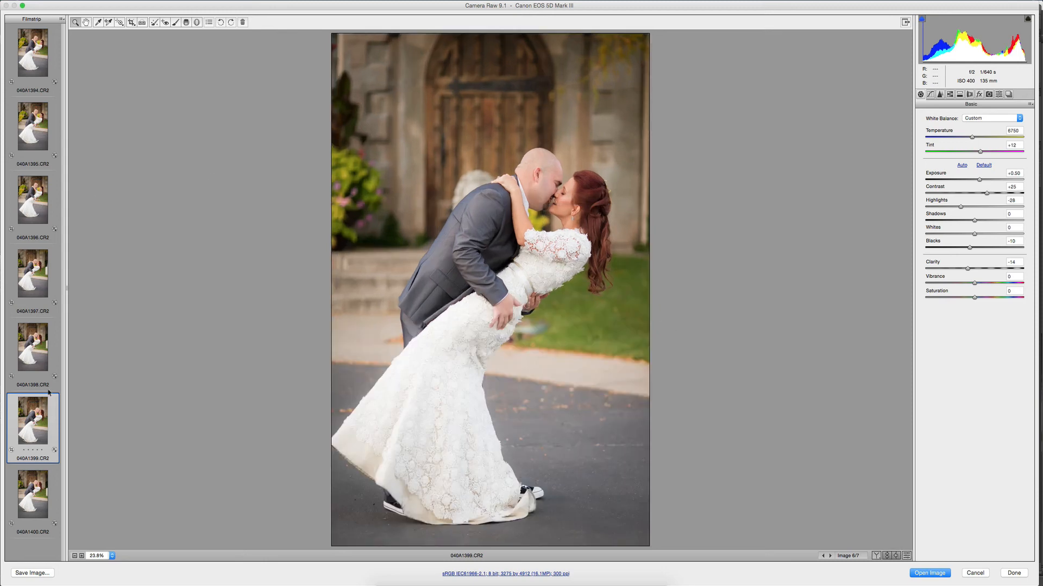
Crop photo 040A1400 to about 3327 by 4991 pixels, shifting the frame up to trim the pavement below the couple.
{"action": "left_click", "coordinate": [37, 490]}
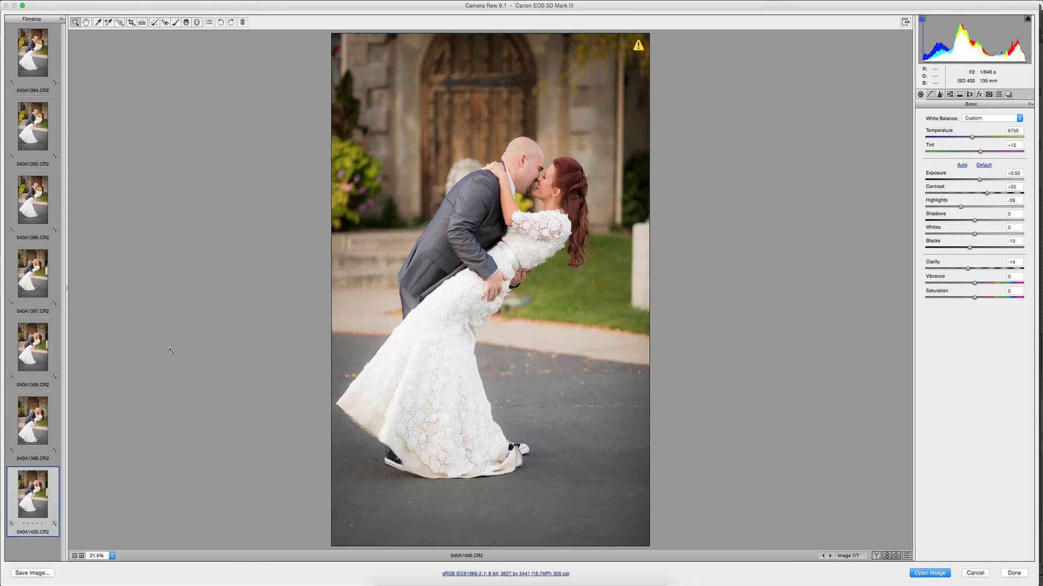
{"action": "left_click", "coordinate": [132, 22]}
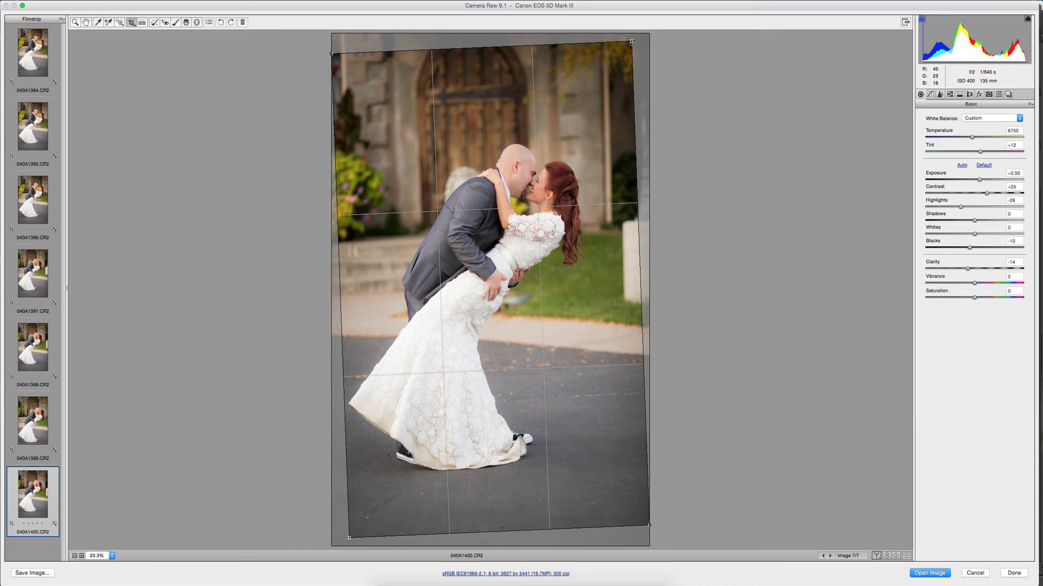
{"action": "left_click_drag", "start_coordinate": [631, 41], "coordinate": [608, 83]}
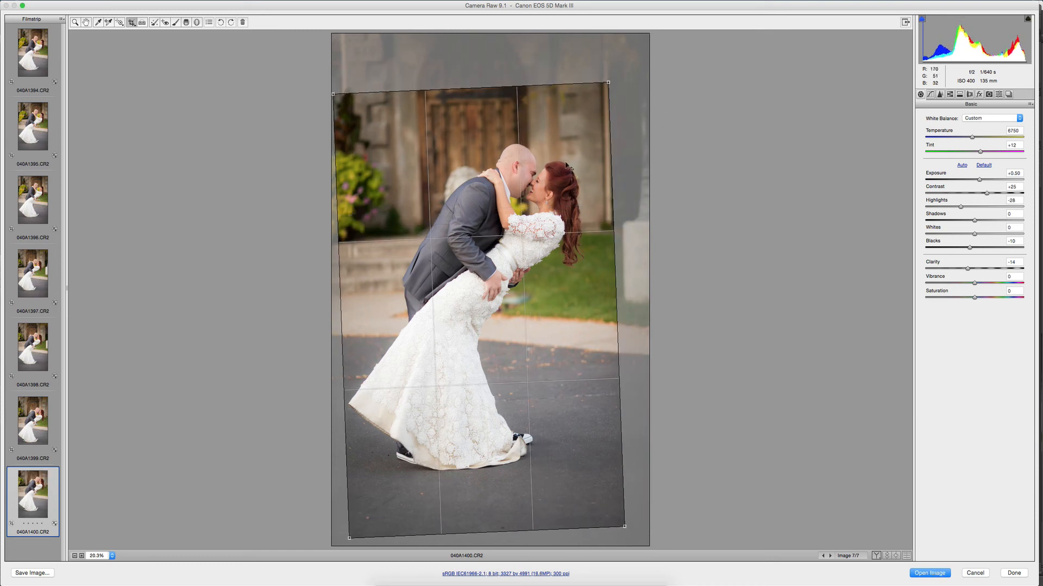
{"action": "left_click_drag", "start_coordinate": [567, 166], "coordinate": [568, 122]}
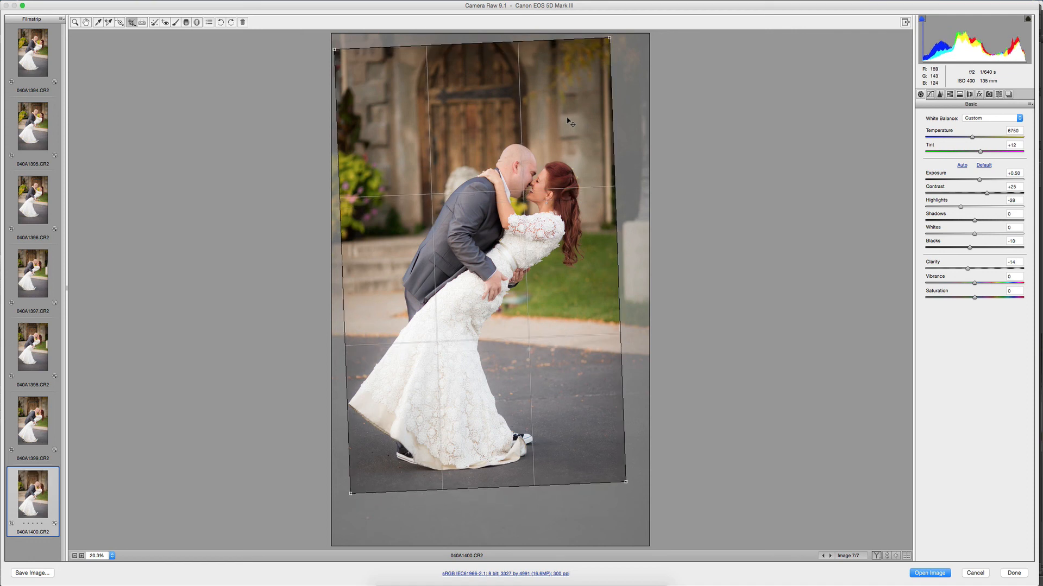
{"action": "key", "text": "z"}
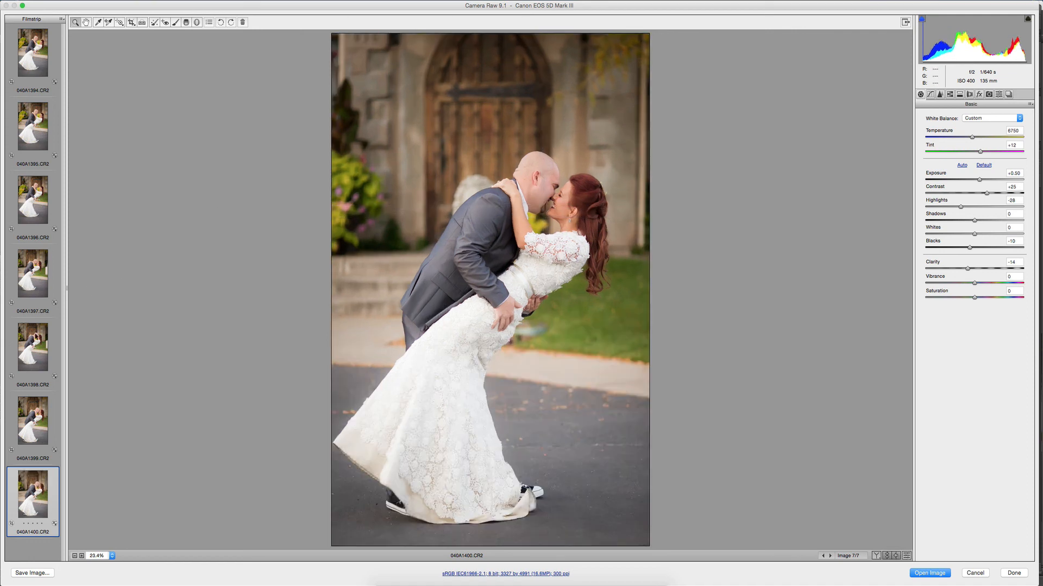
Crop photo 040A1397 to about 3305 by 4957 pixels and move the crop frame up around the kissing couple.
{"action": "left_click", "coordinate": [32, 274]}
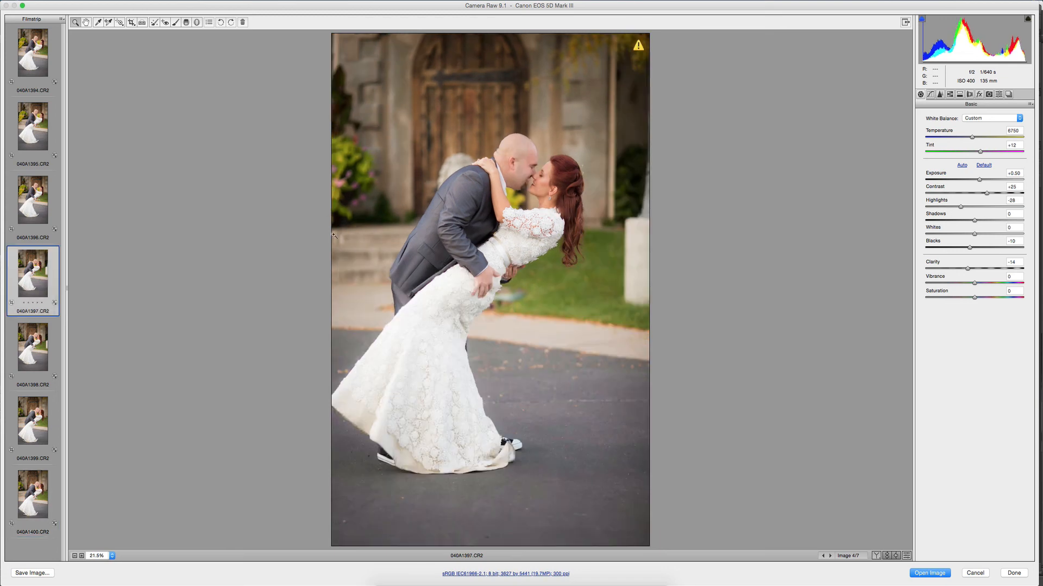
{"action": "left_click", "coordinate": [132, 23]}
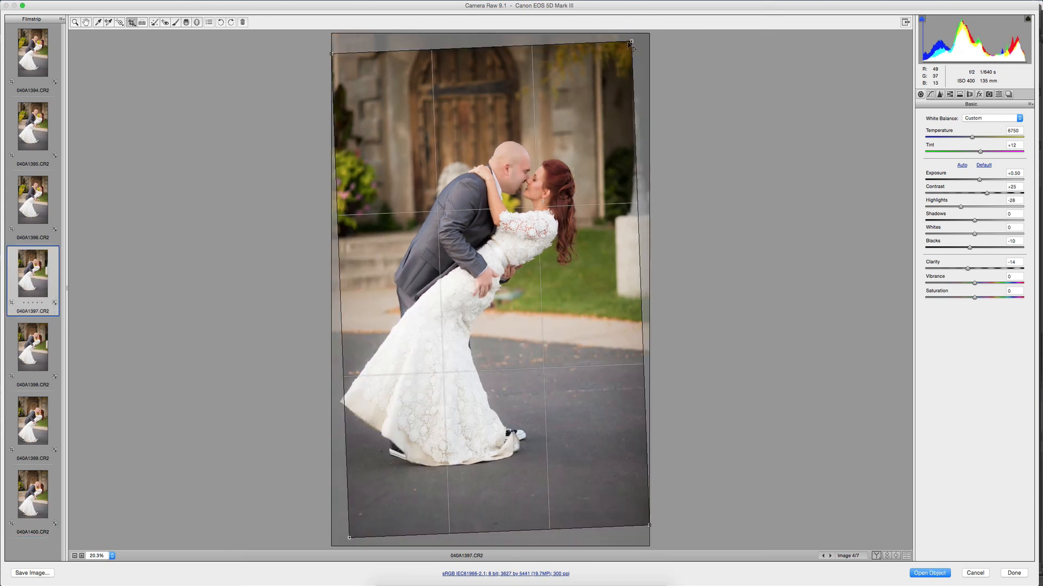
{"action": "left_click_drag", "start_coordinate": [631, 42], "coordinate": [606, 84]}
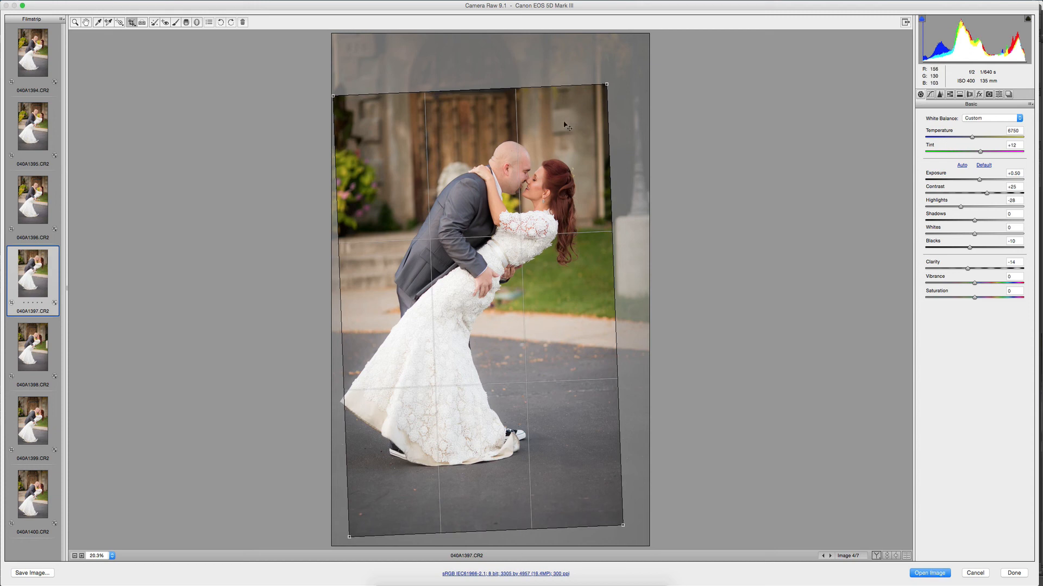
{"action": "left_click_drag", "start_coordinate": [565, 126], "coordinate": [565, 97]}
{"action": "key", "text": "Return"}
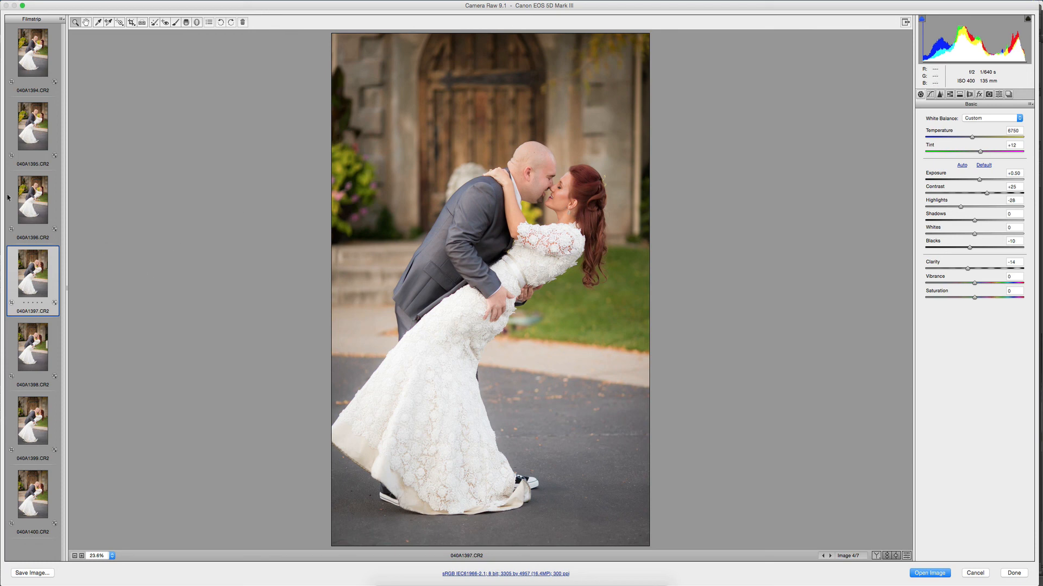
Tighten photo 040A1396's crop around the couple to about 3430 by 5145 pixels.
{"action": "left_click", "coordinate": [24, 192]}
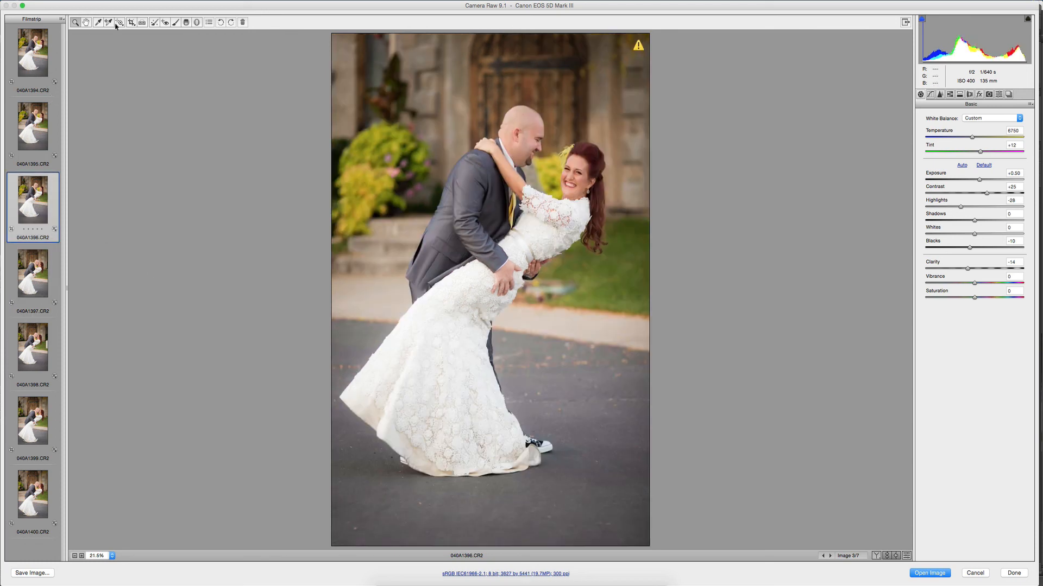
{"action": "double_click", "coordinate": [142, 23]}
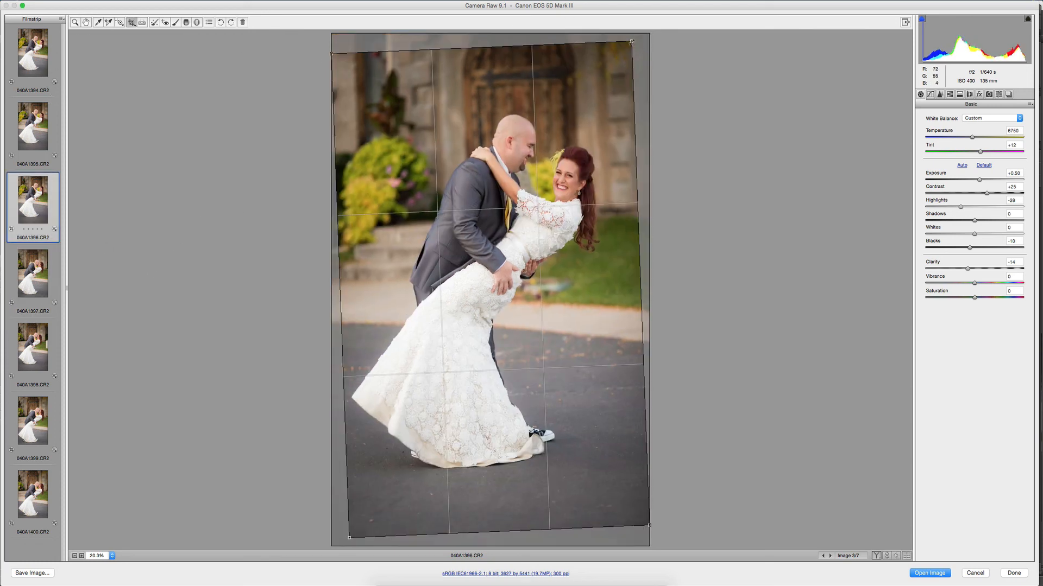
{"action": "left_click_drag", "start_coordinate": [629, 43], "coordinate": [567, 104]}
{"action": "key", "text": "z"}
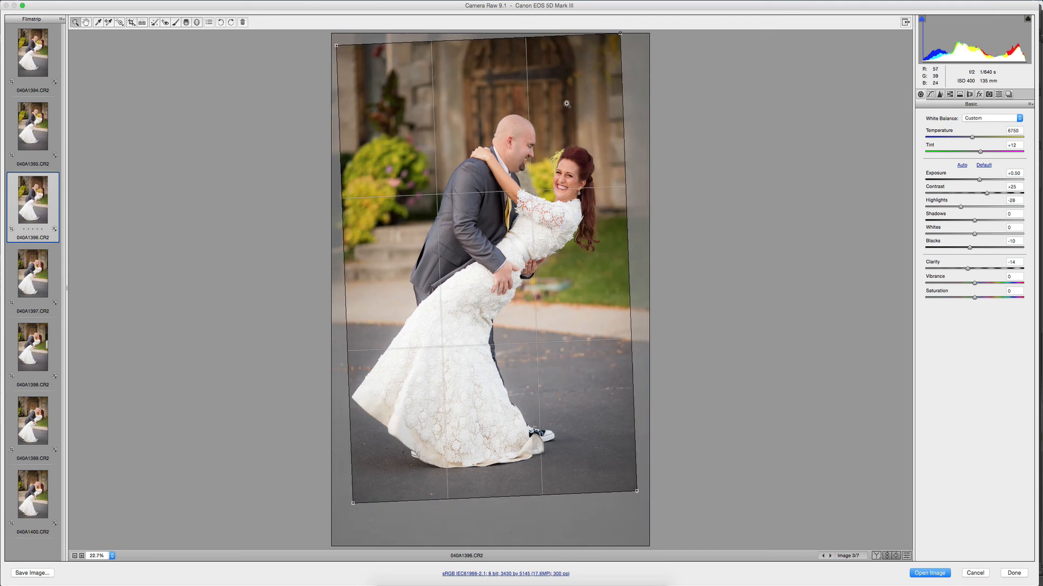
Adjust photo 040A1395's crop slightly, to about 3559 by 5339 pixels.
{"action": "left_click", "coordinate": [37, 131]}
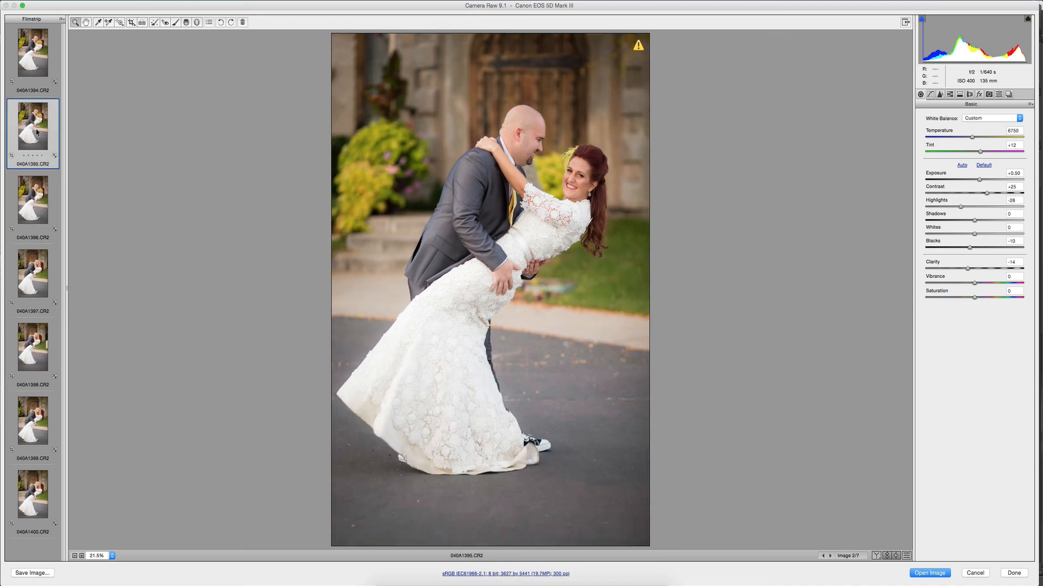
{"action": "left_click", "coordinate": [132, 24]}
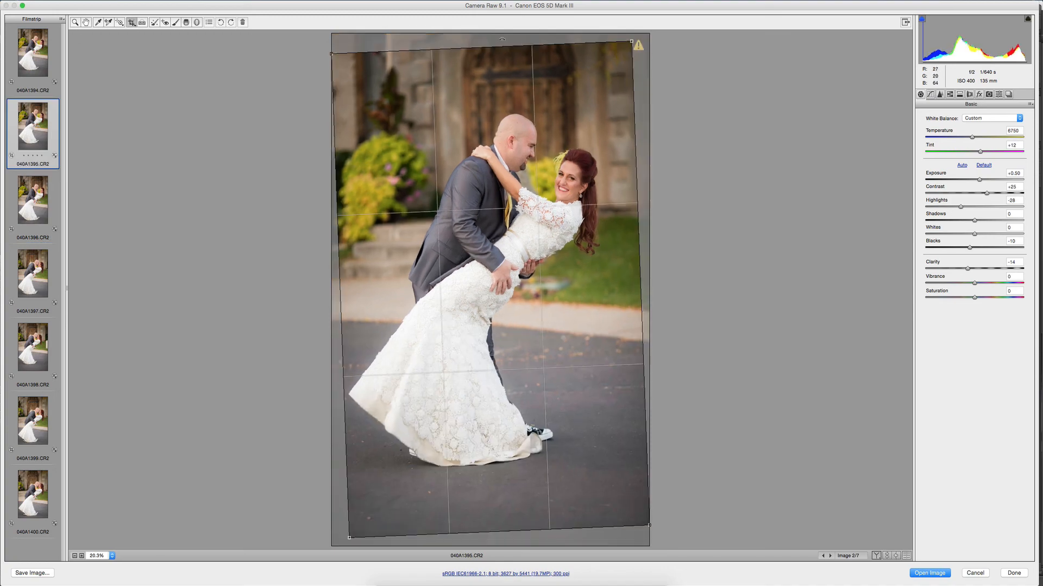
{"action": "left_click_drag", "start_coordinate": [505, 39], "coordinate": [501, 39]}
{"action": "key", "text": "z"}
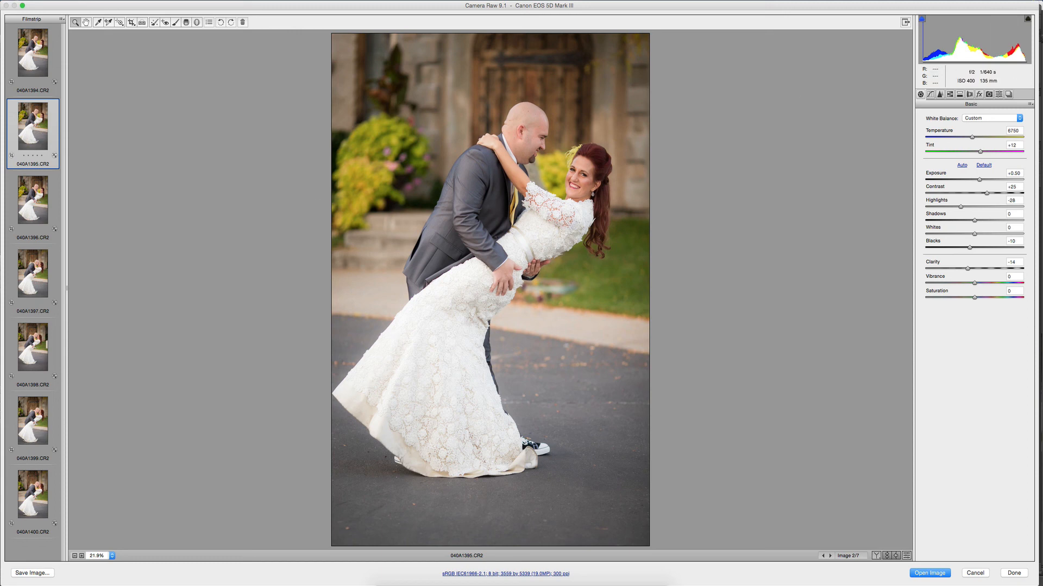
Brush over the bride's skirt in photo 040A1395 with a size 10 Adjustment Brush at exposure 0 and highlights -35.
{"action": "left_click", "coordinate": [175, 23]}
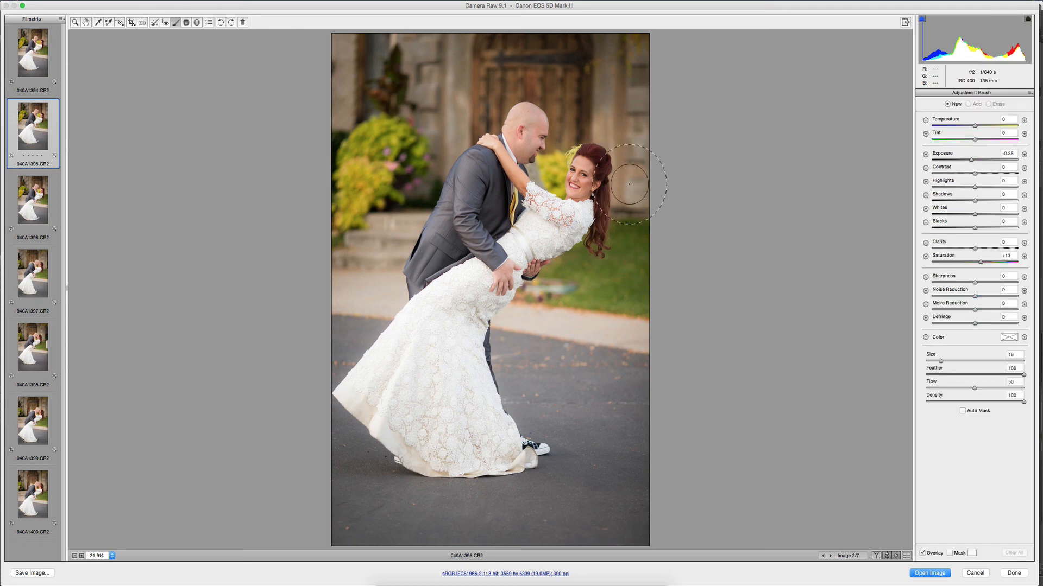
{"action": "left_click", "coordinate": [1006, 154]}
{"action": "type", "text": "0"}
{"action": "left_click", "coordinate": [960, 187]}
{"action": "key", "text": "bracketleft"}
{"action": "key", "text": "bracketleft"}
{"action": "key", "text": "bracketleft"}
{"action": "key", "text": "bracketleft"}
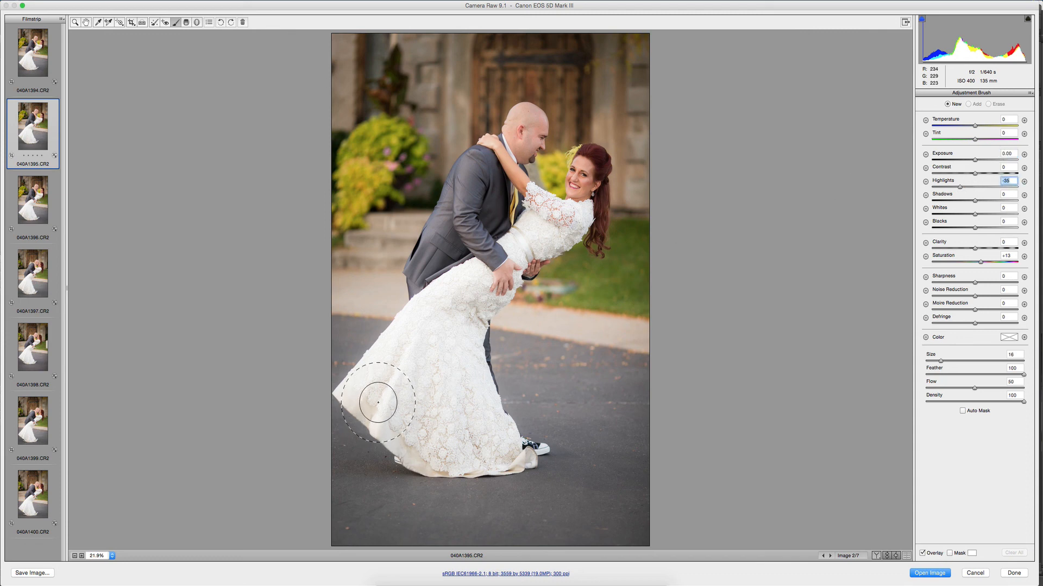
{"action": "key", "text": "bracketleft"}
{"action": "key", "text": "bracketleft"}
{"action": "mouse_move", "coordinate": [412, 335]}
{"action": "left_mouse_down"}
{"action": "mouse_move", "coordinate": [371, 390]}
{"action": "mouse_move", "coordinate": [416, 447]}
{"action": "mouse_move", "coordinate": [355, 386]}
{"action": "left_mouse_up"}
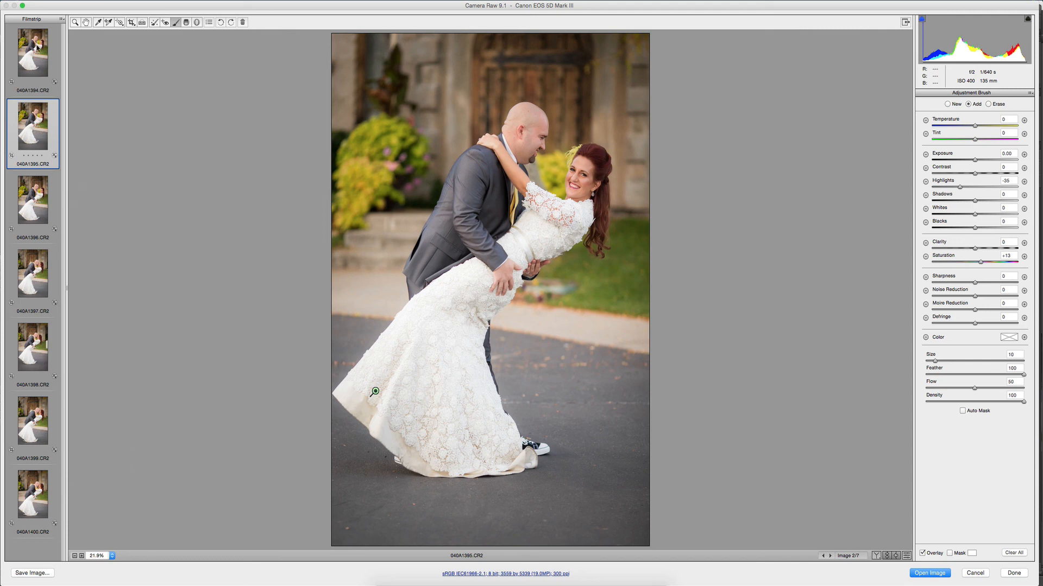
Compare photos 040A1394 and 040A1395, and brush the -35 highlights adjustment over the bride's skirt in 040A1394.
{"action": "left_click", "coordinate": [37, 47]}
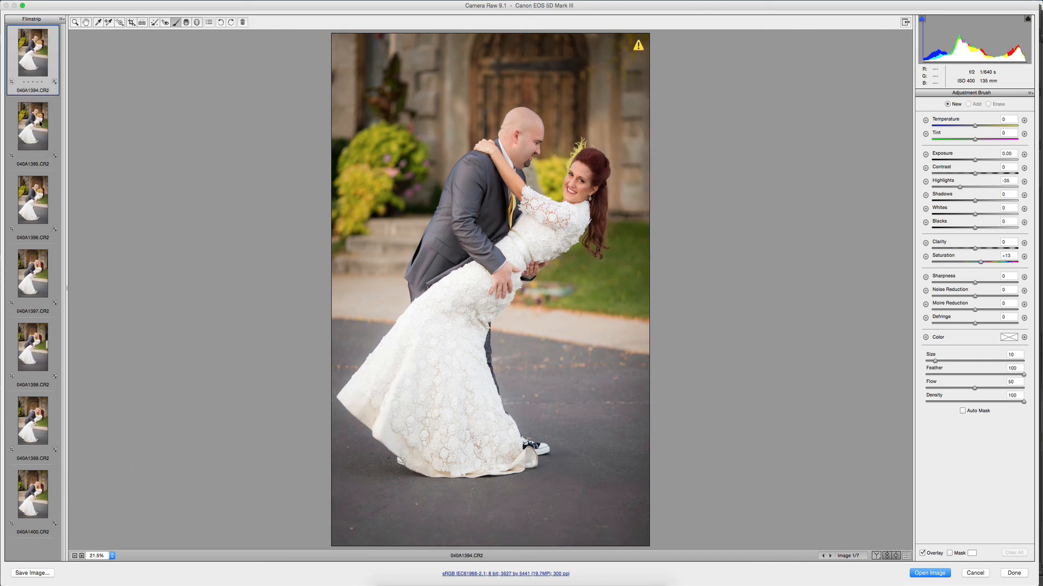
{"action": "left_click", "coordinate": [40, 124]}
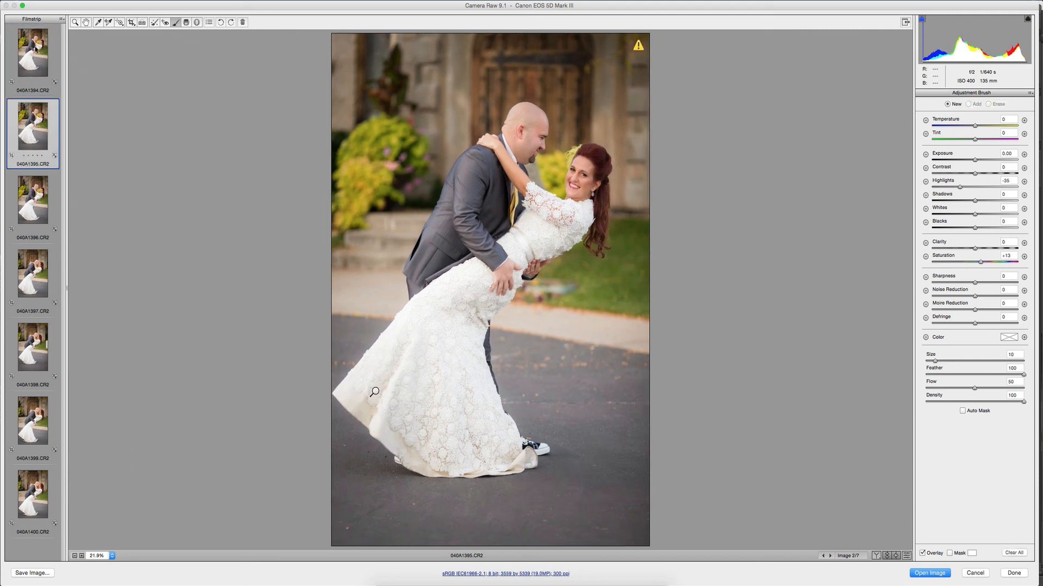
{"action": "left_click", "coordinate": [27, 53]}
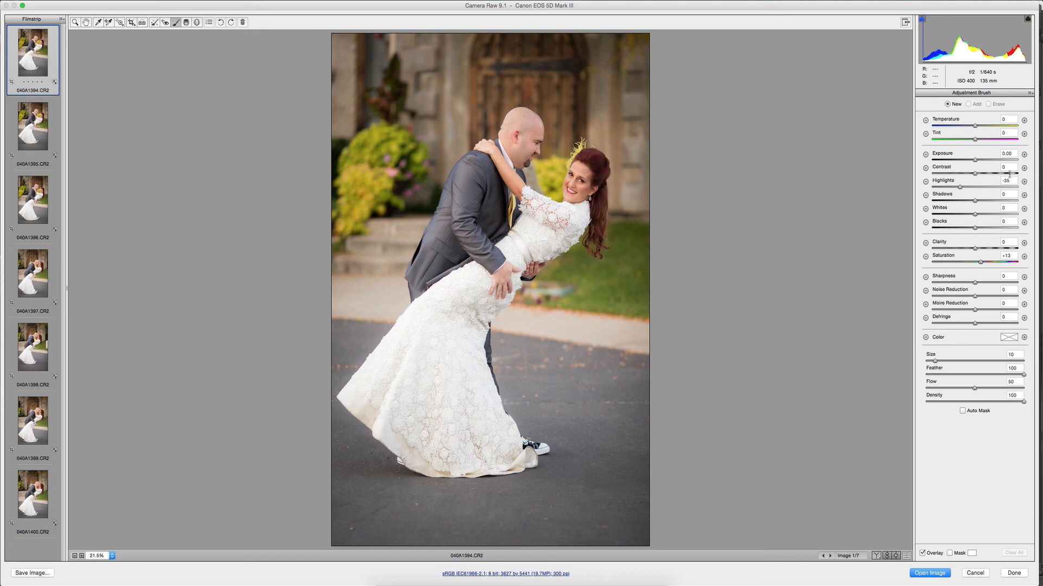
{"action": "mouse_move", "coordinate": [370, 388]}
{"action": "left_mouse_down"}
{"action": "mouse_move", "coordinate": [398, 421]}
{"action": "mouse_move", "coordinate": [391, 373]}
{"action": "mouse_move", "coordinate": [456, 433]}
{"action": "mouse_move", "coordinate": [511, 451]}
{"action": "left_mouse_up"}
Brush the same -35 highlights adjustment over the bride's skirt in photos 040A1396 and 040A1397.
{"action": "left_click", "coordinate": [36, 210]}
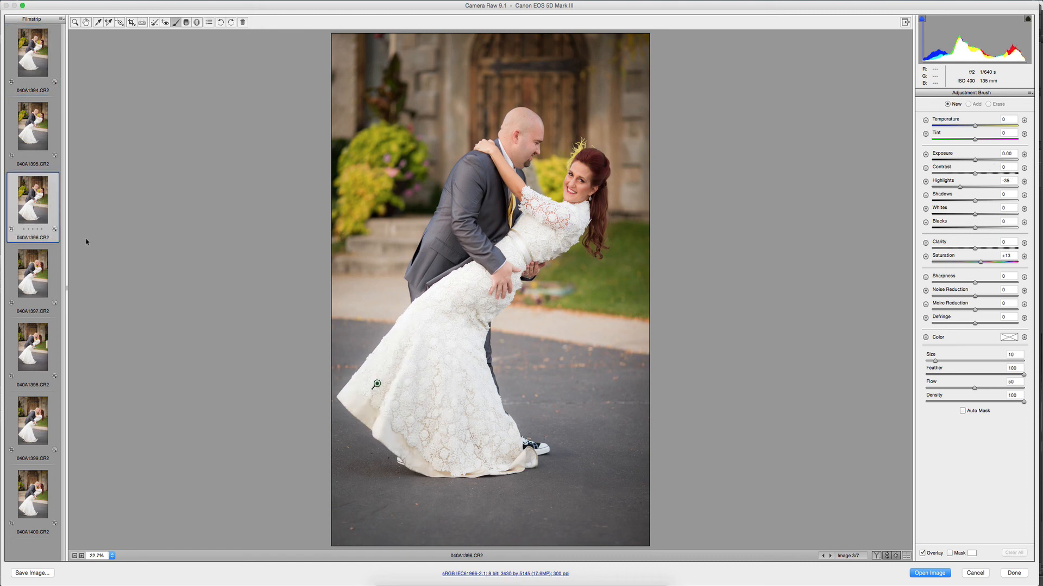
{"action": "mouse_move", "coordinate": [400, 427]}
{"action": "left_mouse_down"}
{"action": "mouse_move", "coordinate": [363, 429]}
{"action": "mouse_move", "coordinate": [419, 357]}
{"action": "mouse_move", "coordinate": [468, 460]}
{"action": "mouse_move", "coordinate": [443, 389]}
{"action": "mouse_move", "coordinate": [462, 378]}
{"action": "left_mouse_up"}
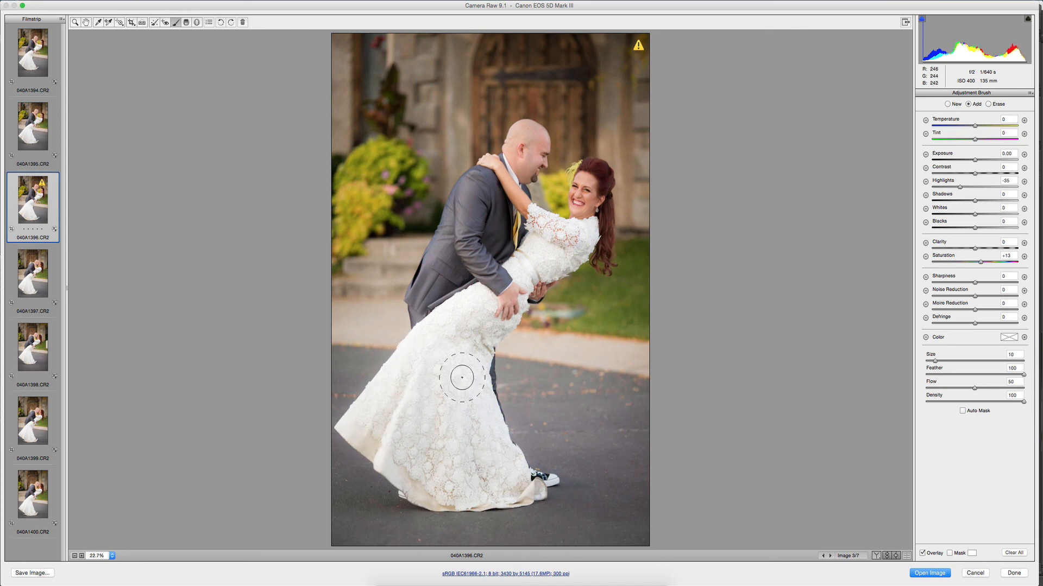
{"action": "left_click", "coordinate": [24, 278]}
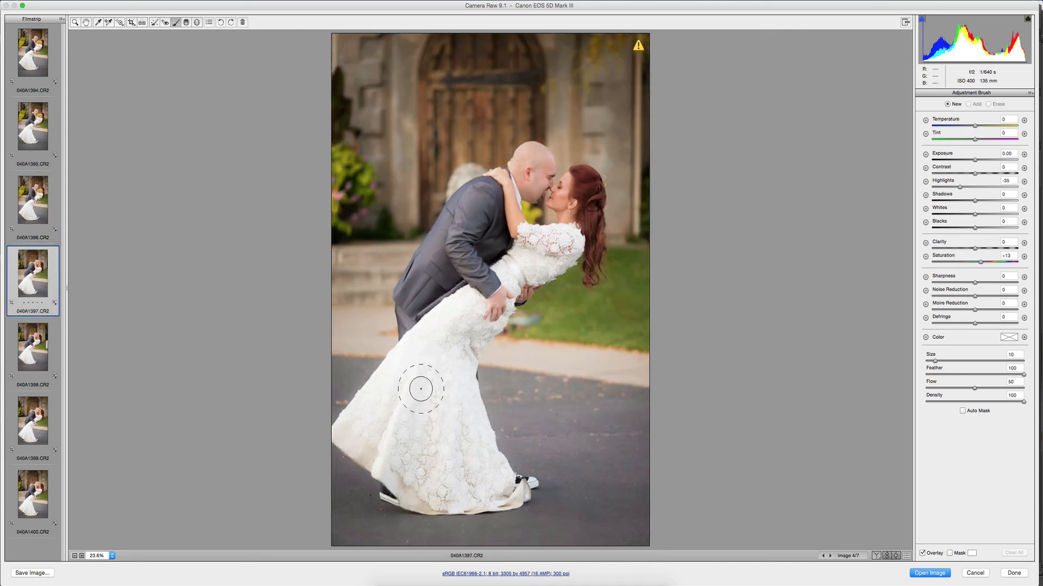
{"action": "mouse_move", "coordinate": [425, 346]}
{"action": "left_mouse_down"}
{"action": "mouse_move", "coordinate": [352, 428]}
{"action": "mouse_move", "coordinate": [426, 366]}
{"action": "mouse_move", "coordinate": [428, 334]}
{"action": "mouse_move", "coordinate": [454, 458]}
{"action": "mouse_move", "coordinate": [473, 422]}
{"action": "mouse_move", "coordinate": [471, 494]}
{"action": "left_mouse_up"}
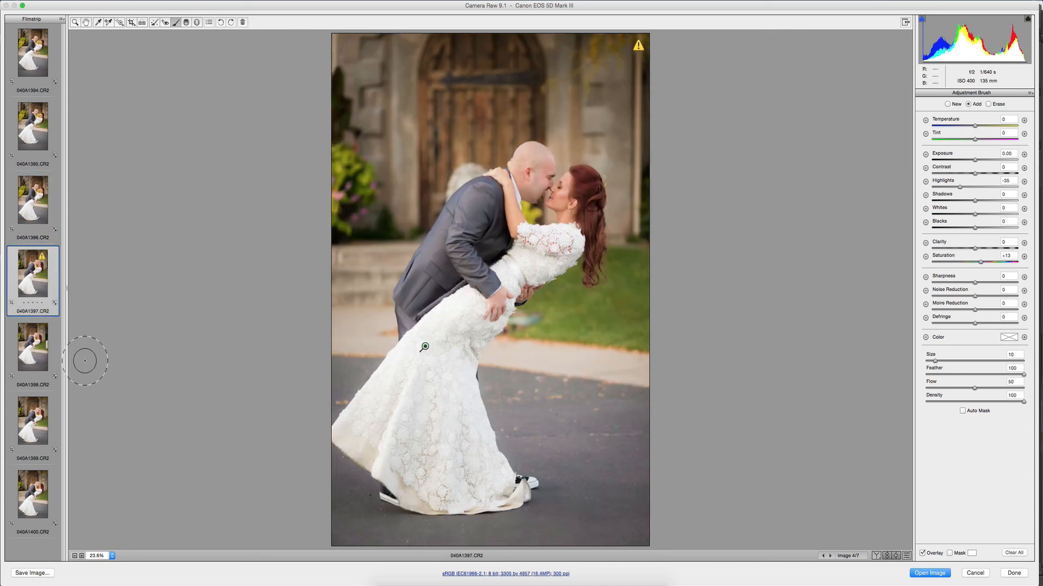
Brush the -35 highlights adjustment over the bride's skirt in photos 040A1398, 040A1399 and 040A1400.
{"action": "left_click", "coordinate": [34, 346]}
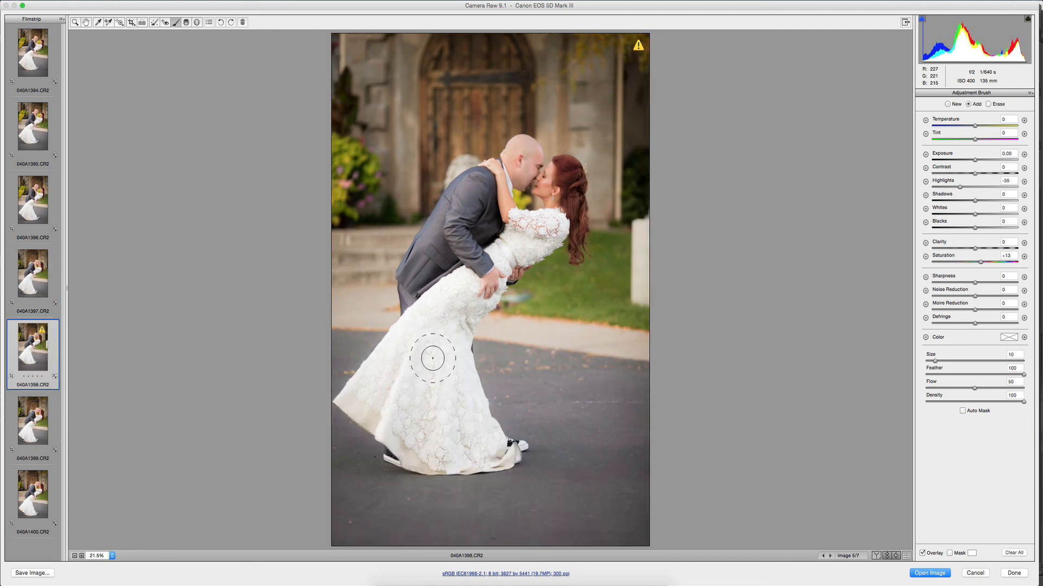
{"action": "left_click", "coordinate": [32, 421]}
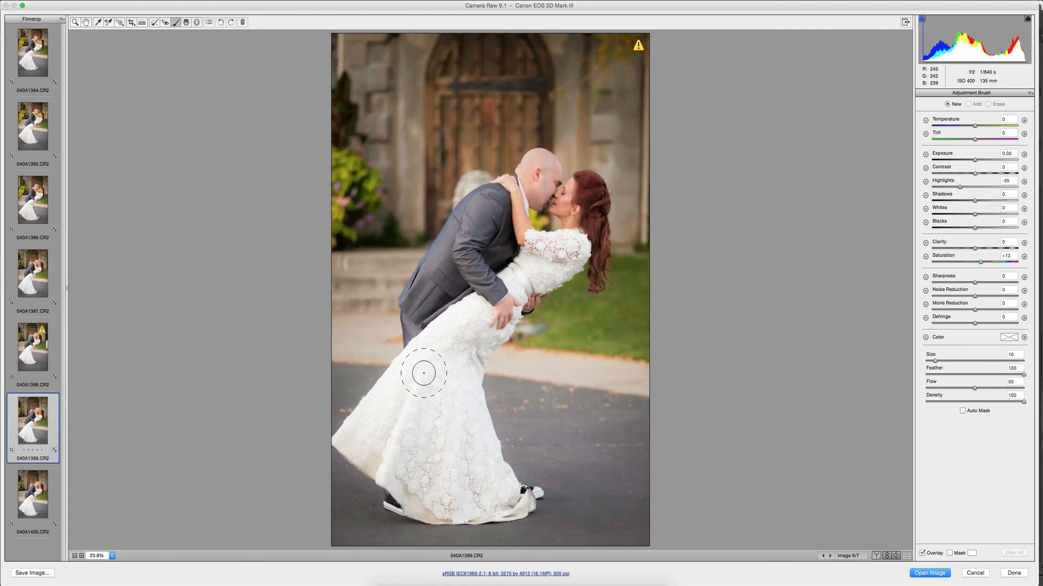
{"action": "mouse_move", "coordinate": [423, 373]}
{"action": "left_mouse_down"}
{"action": "mouse_move", "coordinate": [375, 417]}
{"action": "mouse_move", "coordinate": [430, 369]}
{"action": "mouse_move", "coordinate": [447, 460]}
{"action": "mouse_move", "coordinate": [478, 490]}
{"action": "left_mouse_up"}
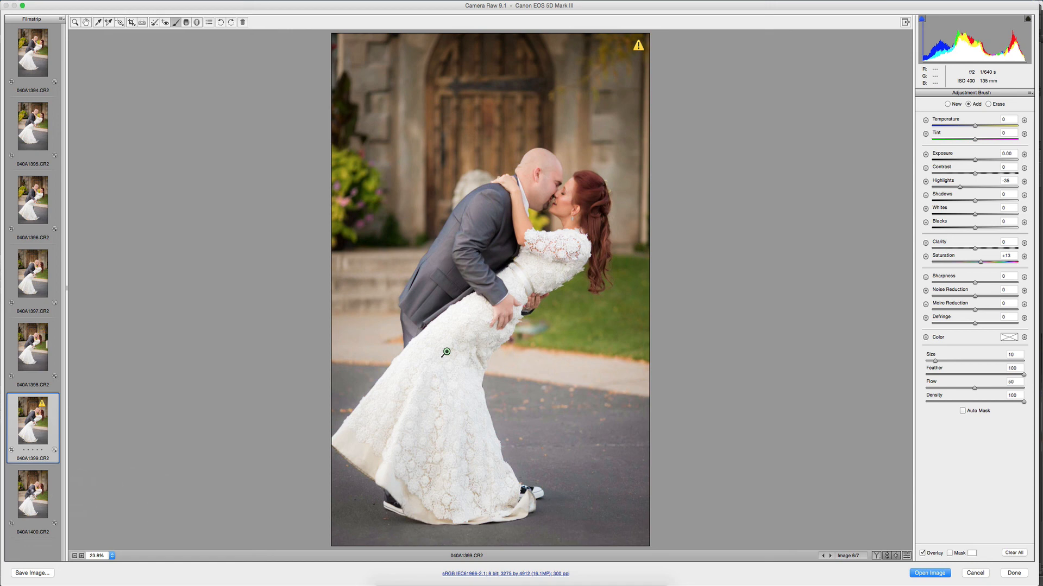
{"action": "key", "text": "Down"}
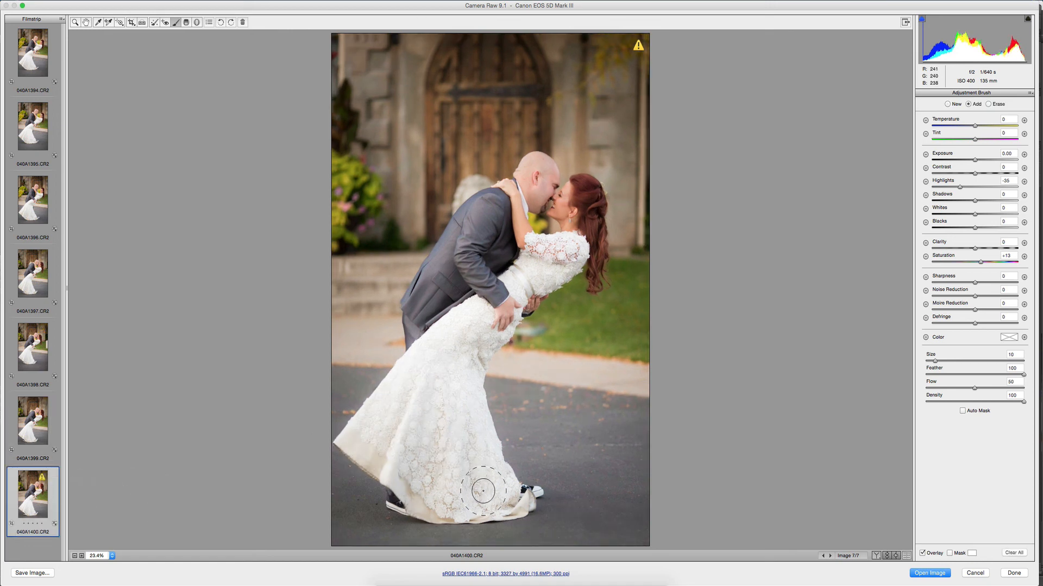
{"action": "left_click_drag", "start_coordinate": [483, 490], "coordinate": [475, 442]}
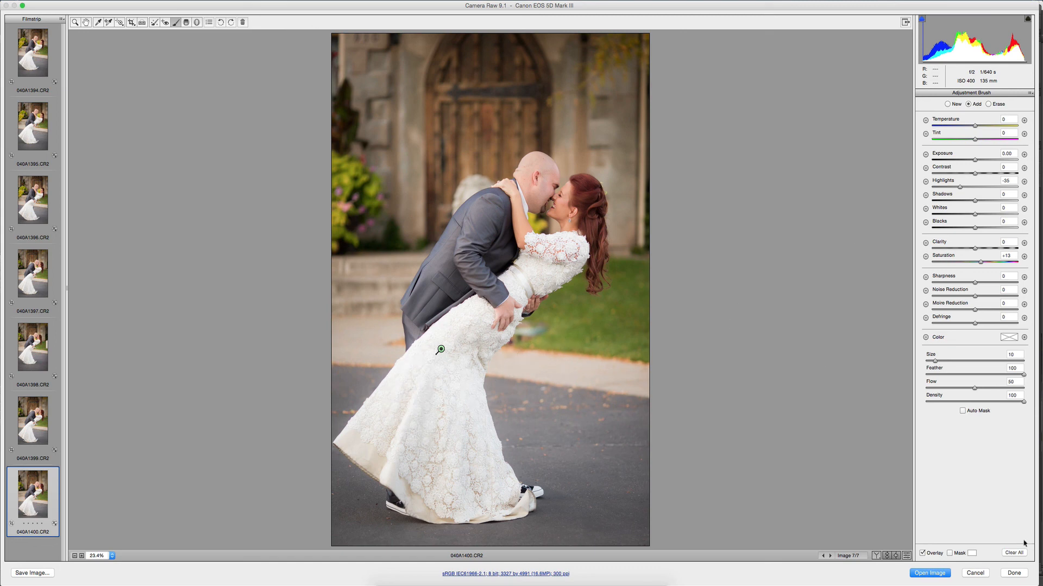
Apply the Camera Raw edits to the seven dip-pose photos without opening them, and switch to Adobe Bridge.
{"action": "left_click", "coordinate": [1013, 573]}
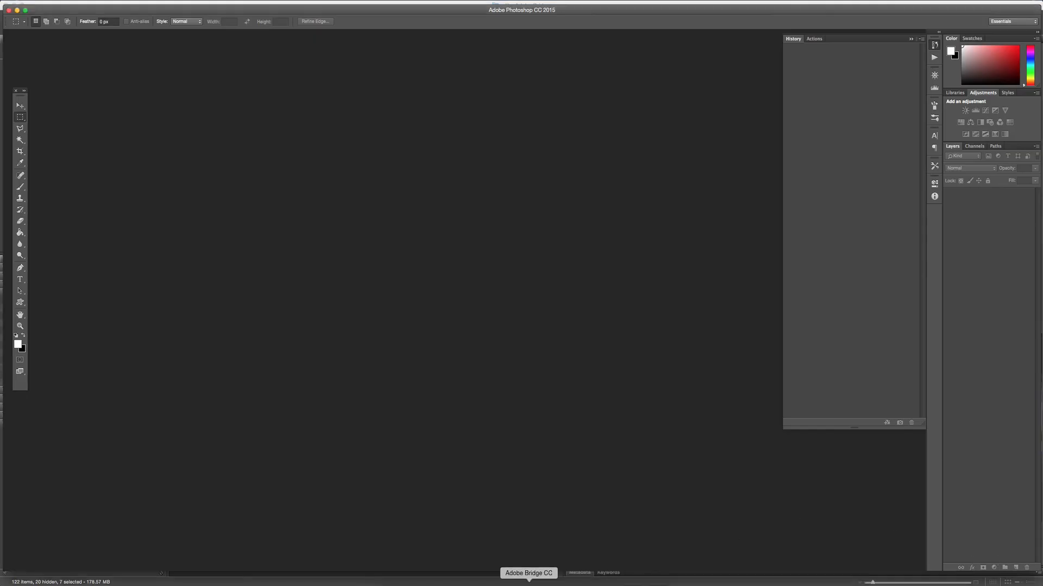
{"action": "left_click", "coordinate": [528, 582]}
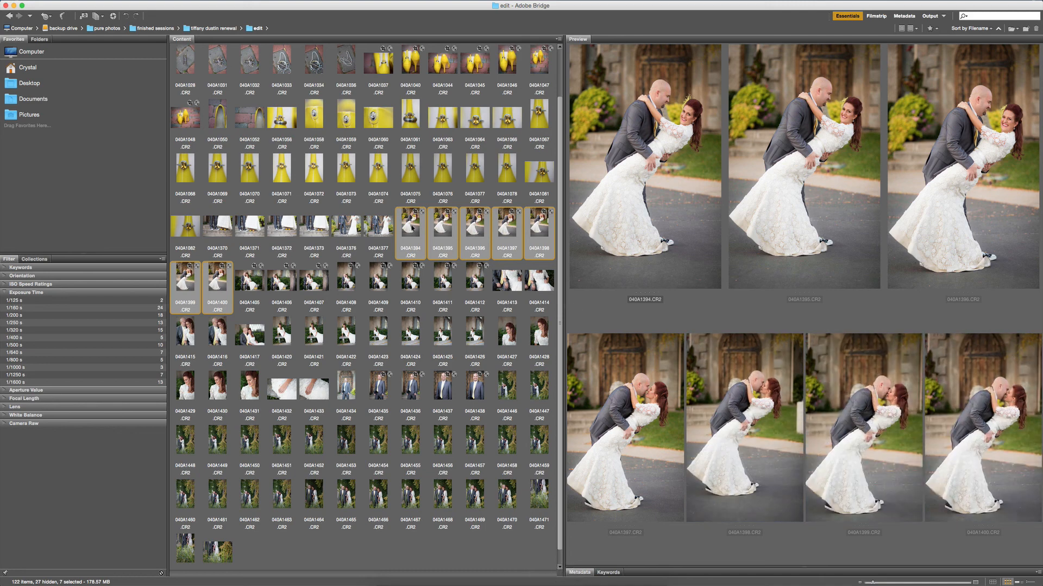
Compare the edited dip-pose photos side by side, previewing combinations of 040A1394, 040A1395, 040A1397, 040A1398, 040A1399 and 040A1400.
{"action": "left_click", "coordinate": [411, 229]}
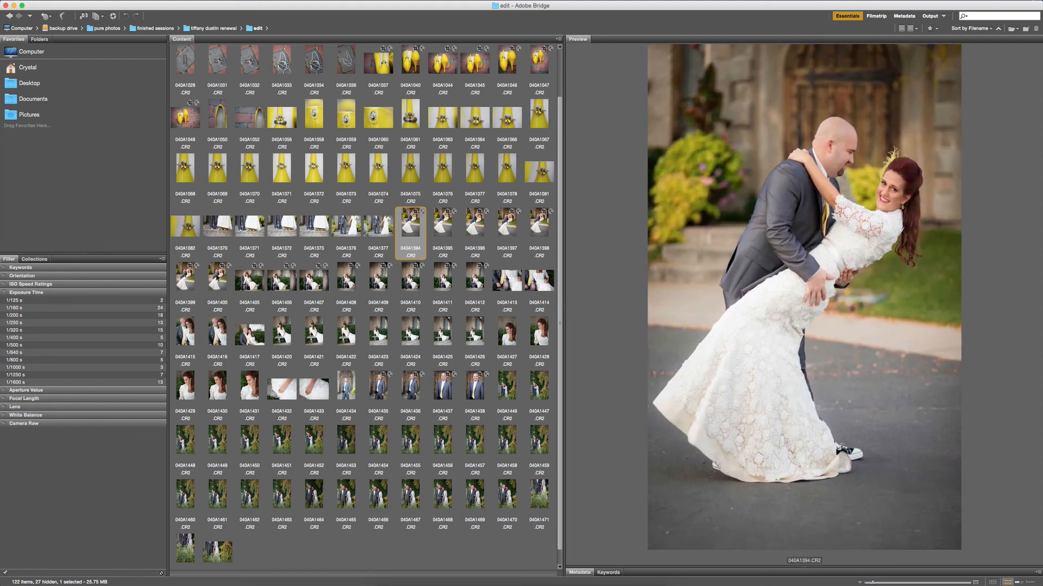
{"action": "left_click", "coordinate": [218, 277], "text": "super"}
{"action": "left_click", "coordinate": [517, 222], "text": "super"}
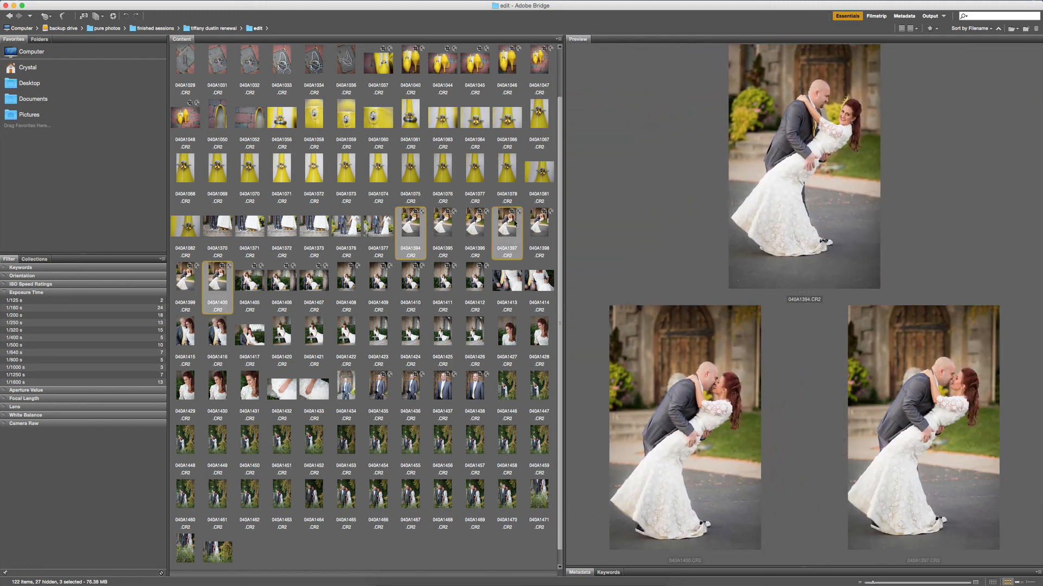
{"action": "left_click", "coordinate": [516, 222], "text": "super"}
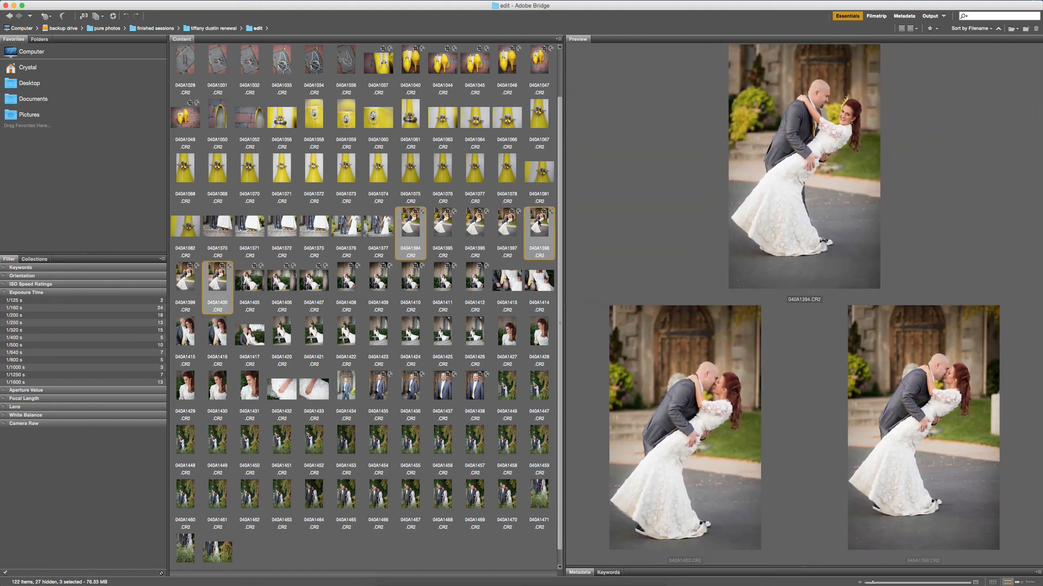
{"action": "left_click", "coordinate": [451, 222], "text": "super"}
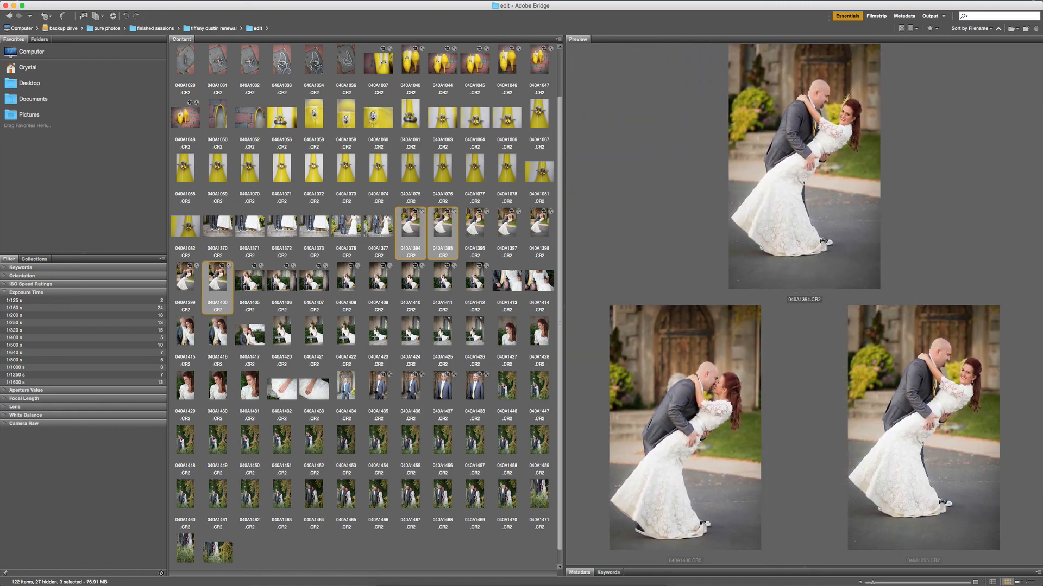
{"action": "left_click", "coordinate": [188, 278], "text": "super"}
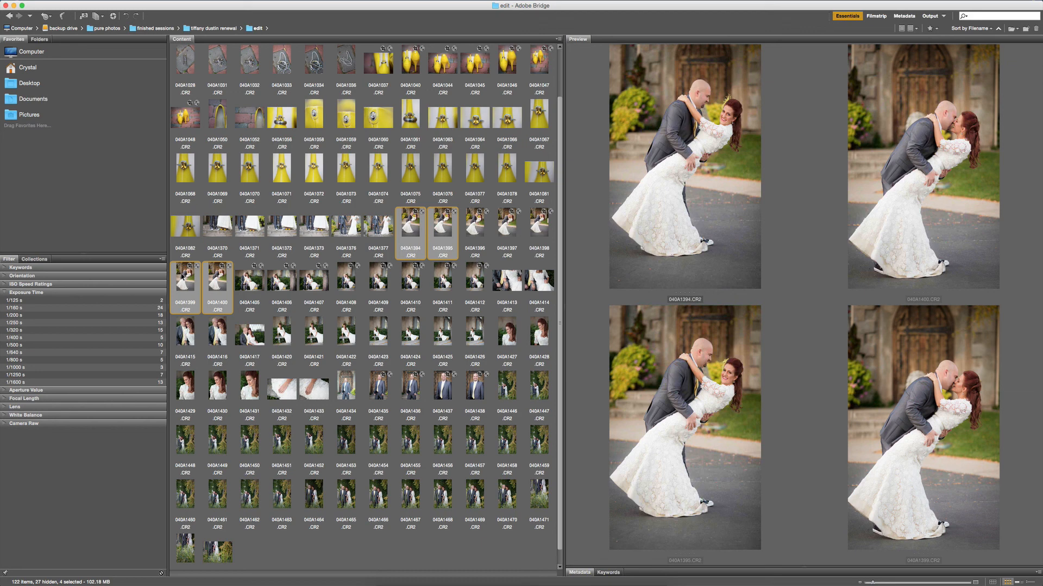
{"action": "left_click", "coordinate": [418, 235], "text": "super"}
{"action": "left_click", "coordinate": [413, 232], "text": "super"}
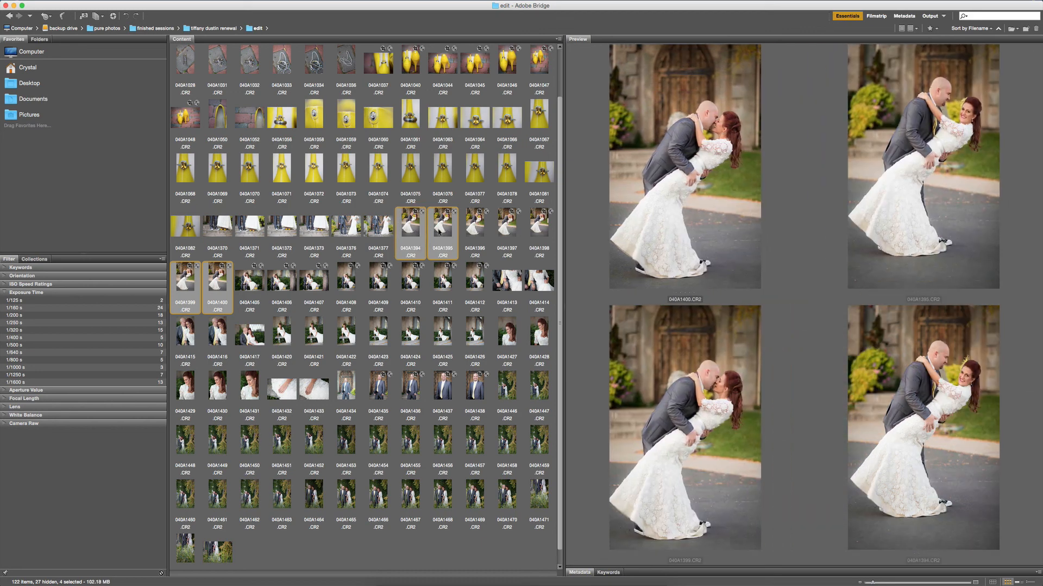
{"action": "left_click", "coordinate": [439, 231]}
{"action": "left_click", "coordinate": [217, 282], "text": "super"}
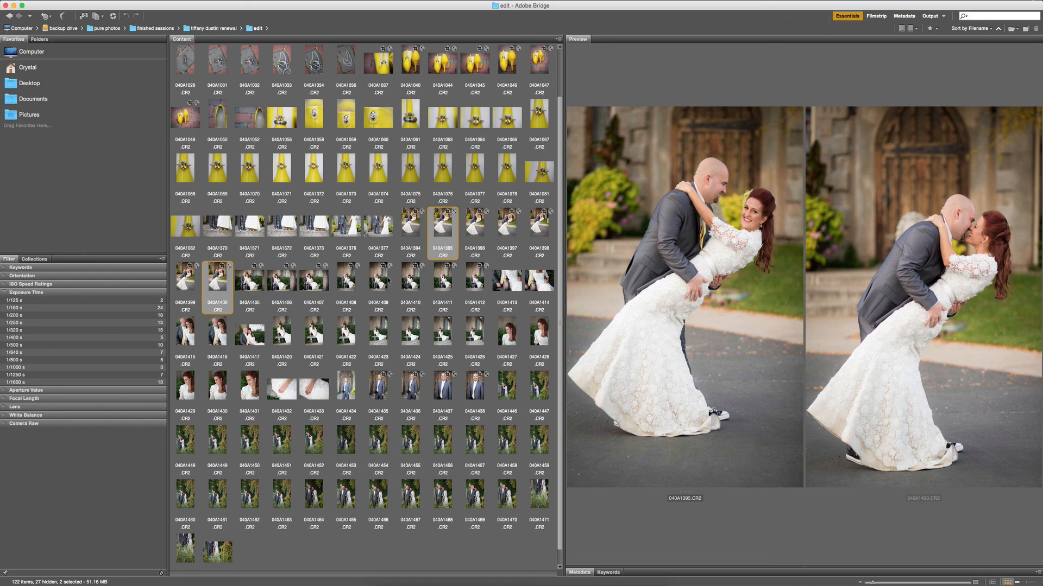
Preview the seated bench photos 040A1409 and 040A1410, and the close-up 040A1413.
{"action": "left_click", "coordinate": [388, 281], "text": "super"}
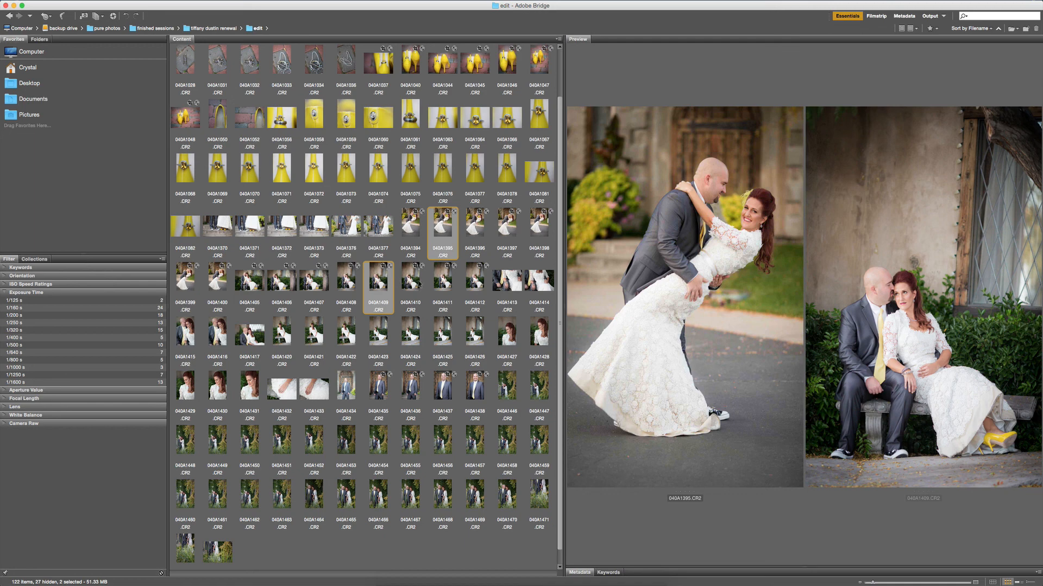
{"action": "left_click", "coordinate": [422, 282]}
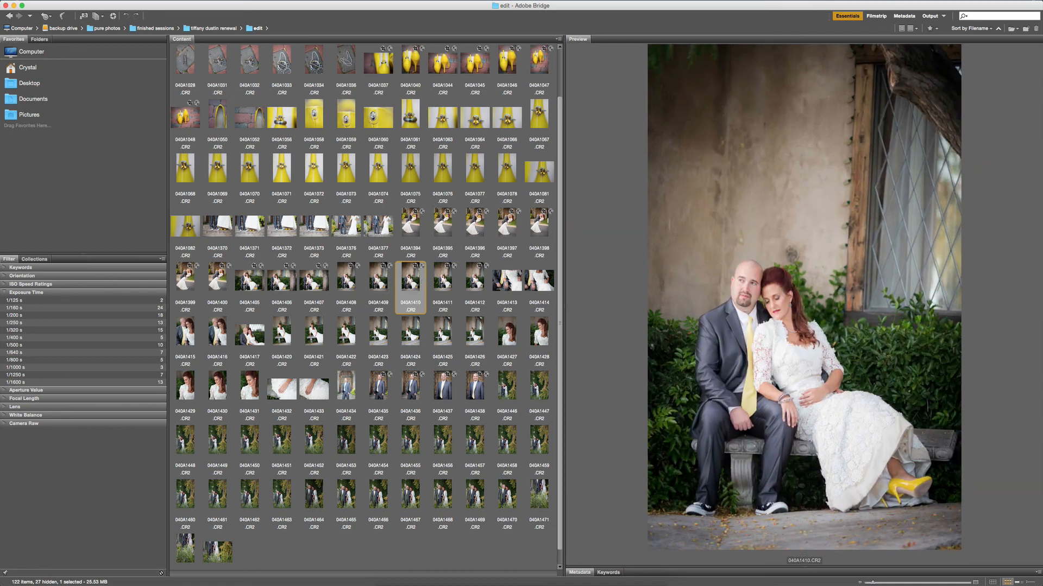
{"action": "left_click", "coordinate": [508, 282]}
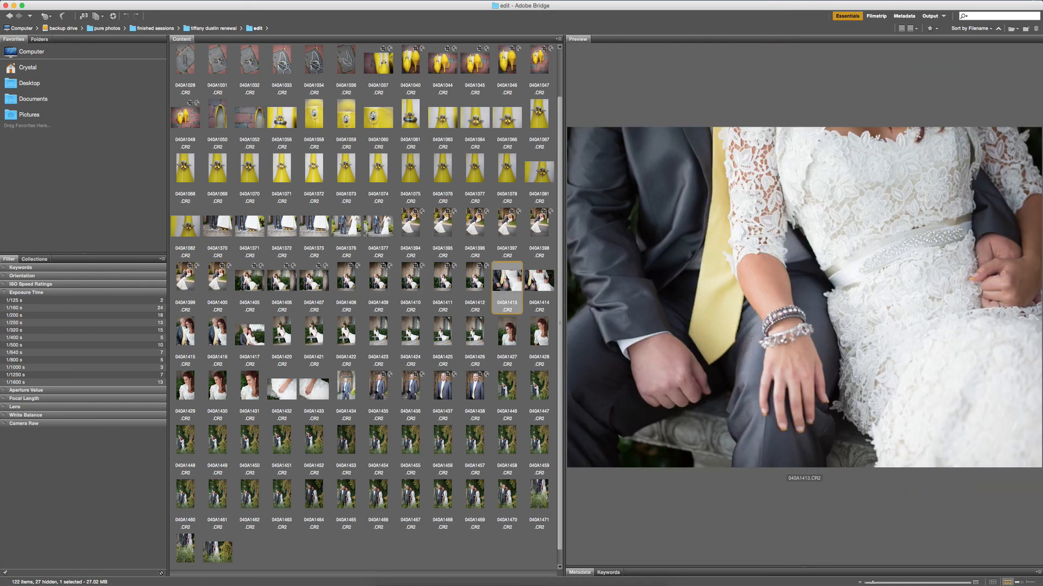